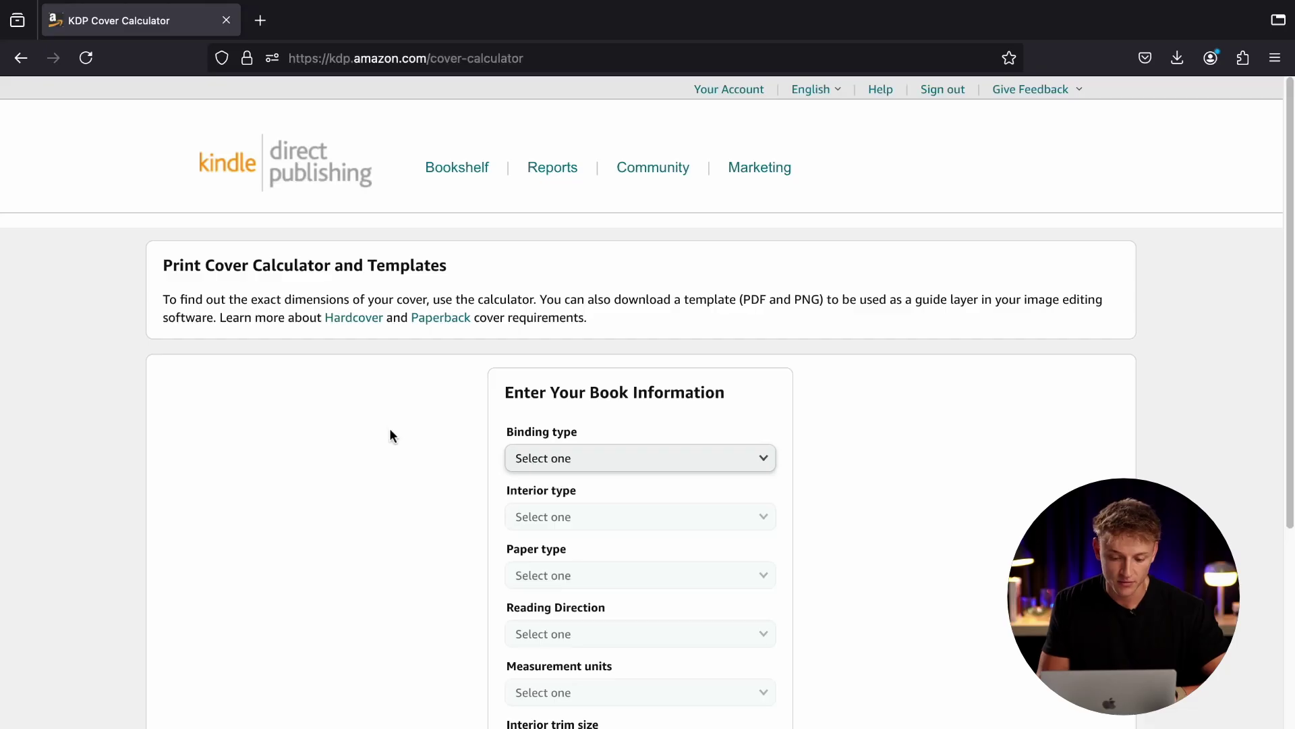
- Set the book's binding type to Paperback and the interior type to Black & white
scroll(389, 428, "down", 3)
scroll(389, 435, "down", 1)
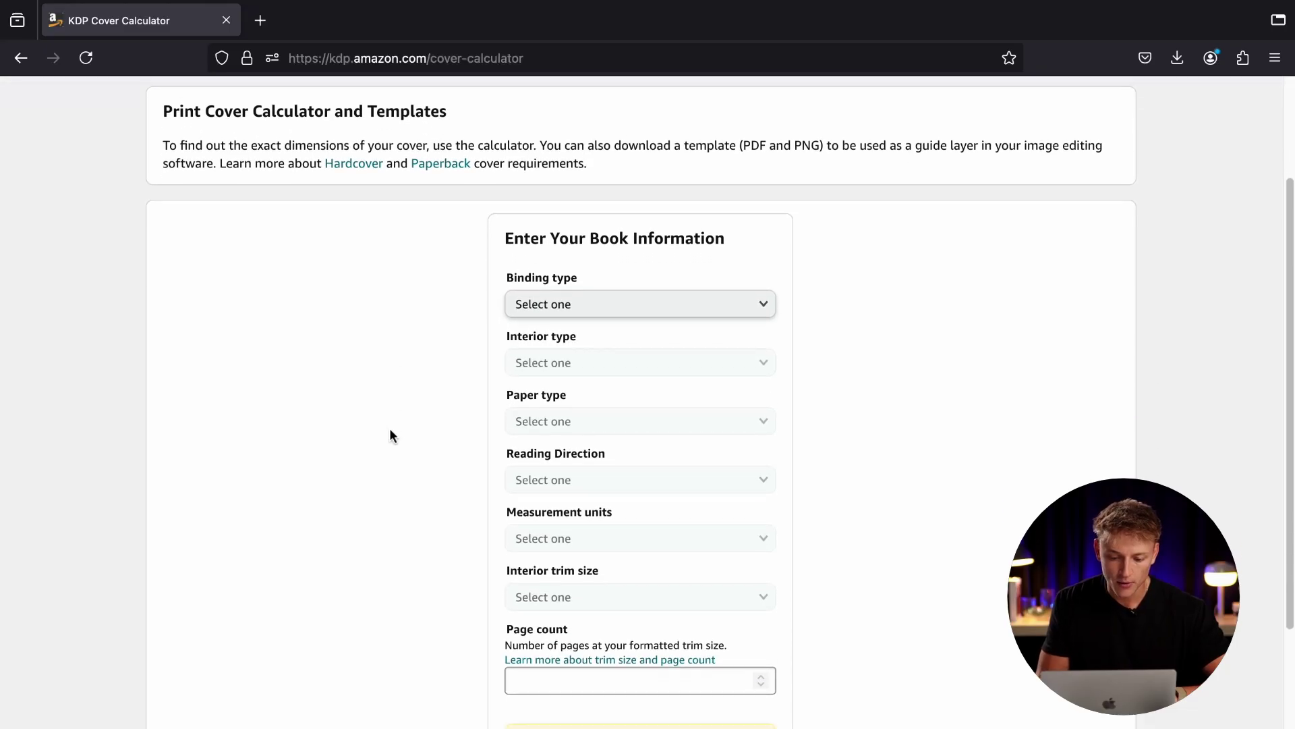
left_click(625, 304)
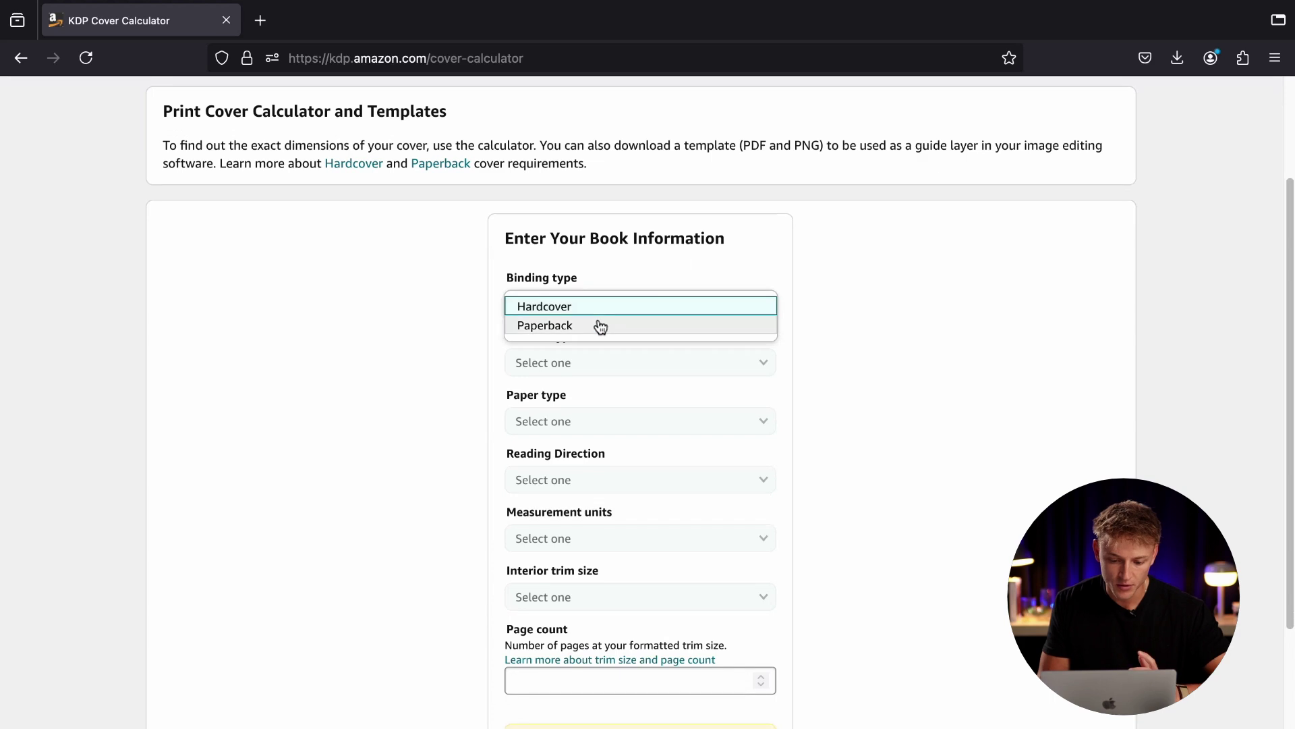
left_click(599, 325)
left_click(614, 367)
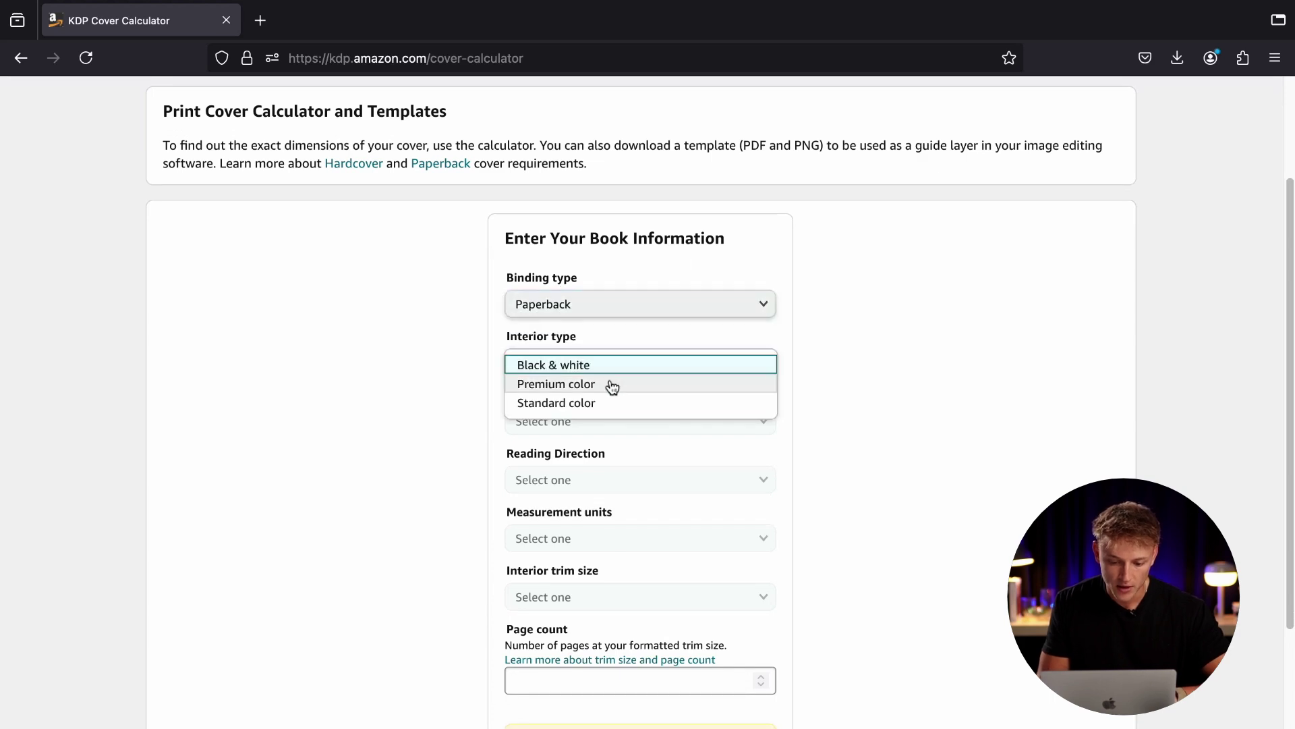
left_click(604, 368)
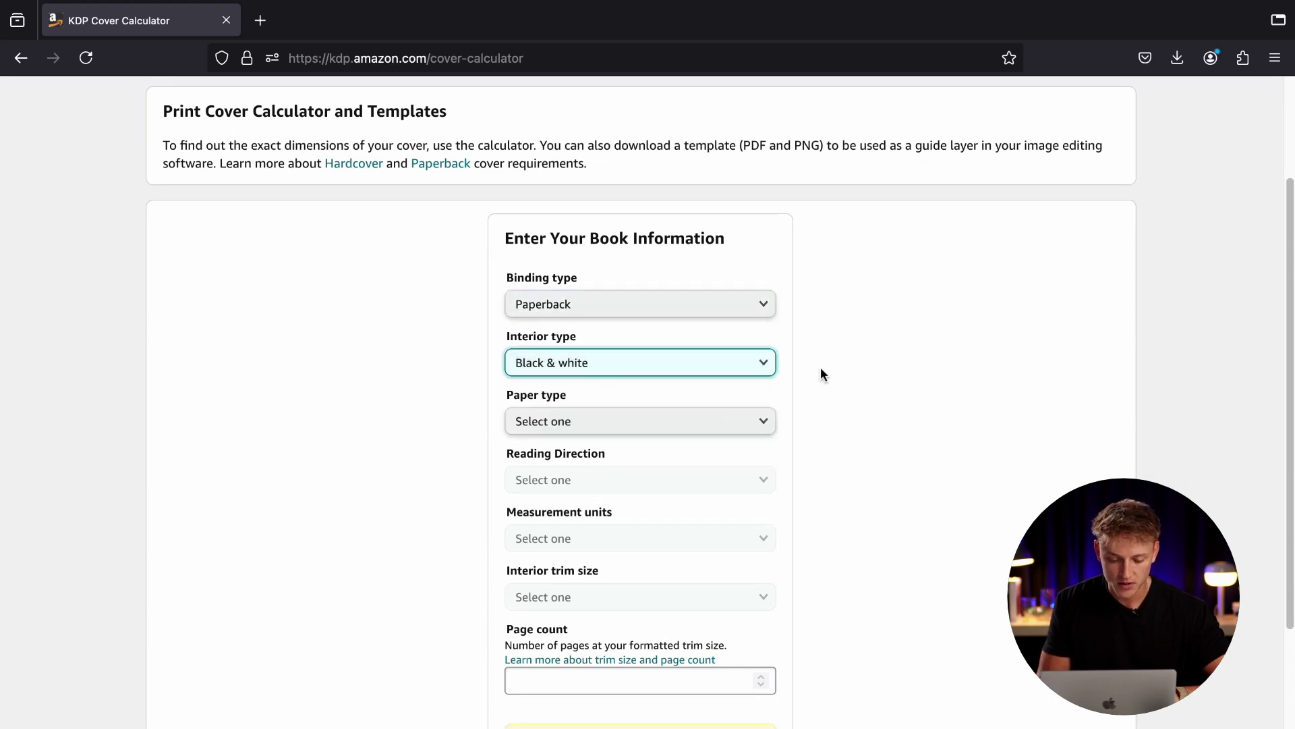
- Set the paper type to White paper and the reading direction to Left to Right
scroll(820, 367, "down", 2)
left_click(733, 359)
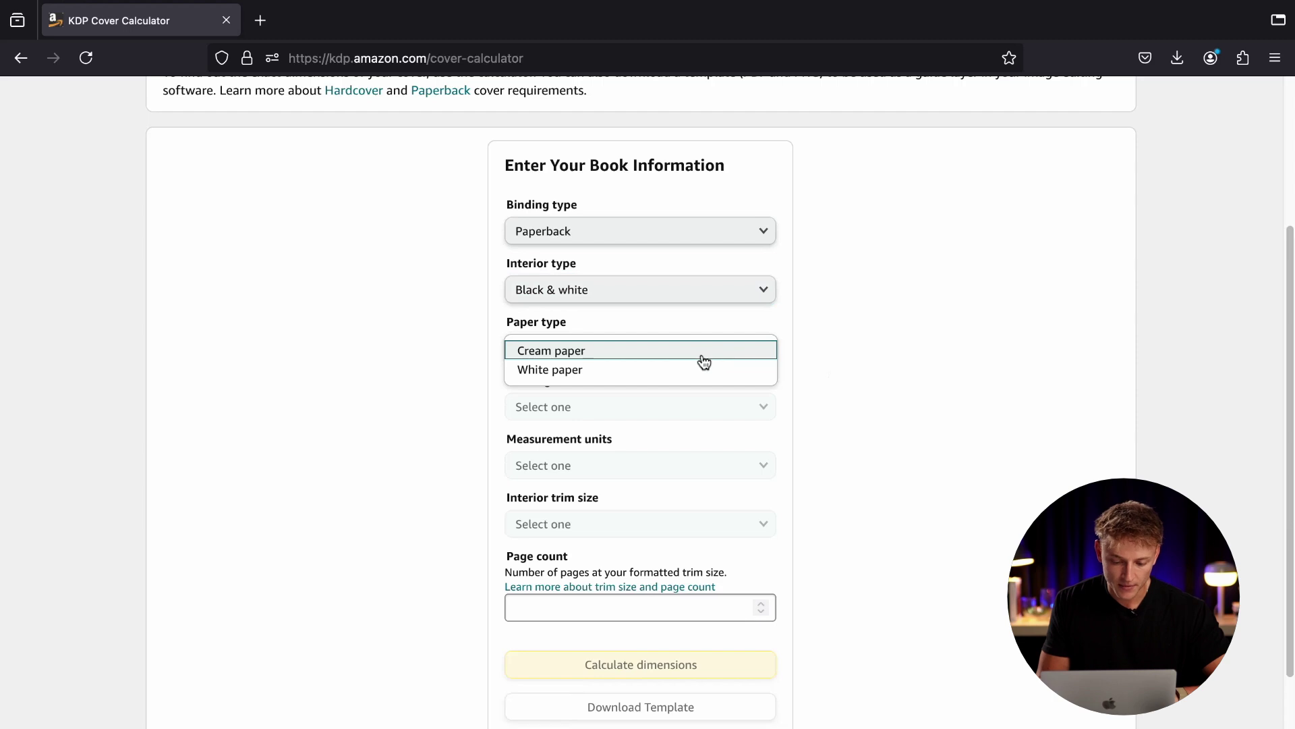
left_click(668, 372)
left_click(667, 402)
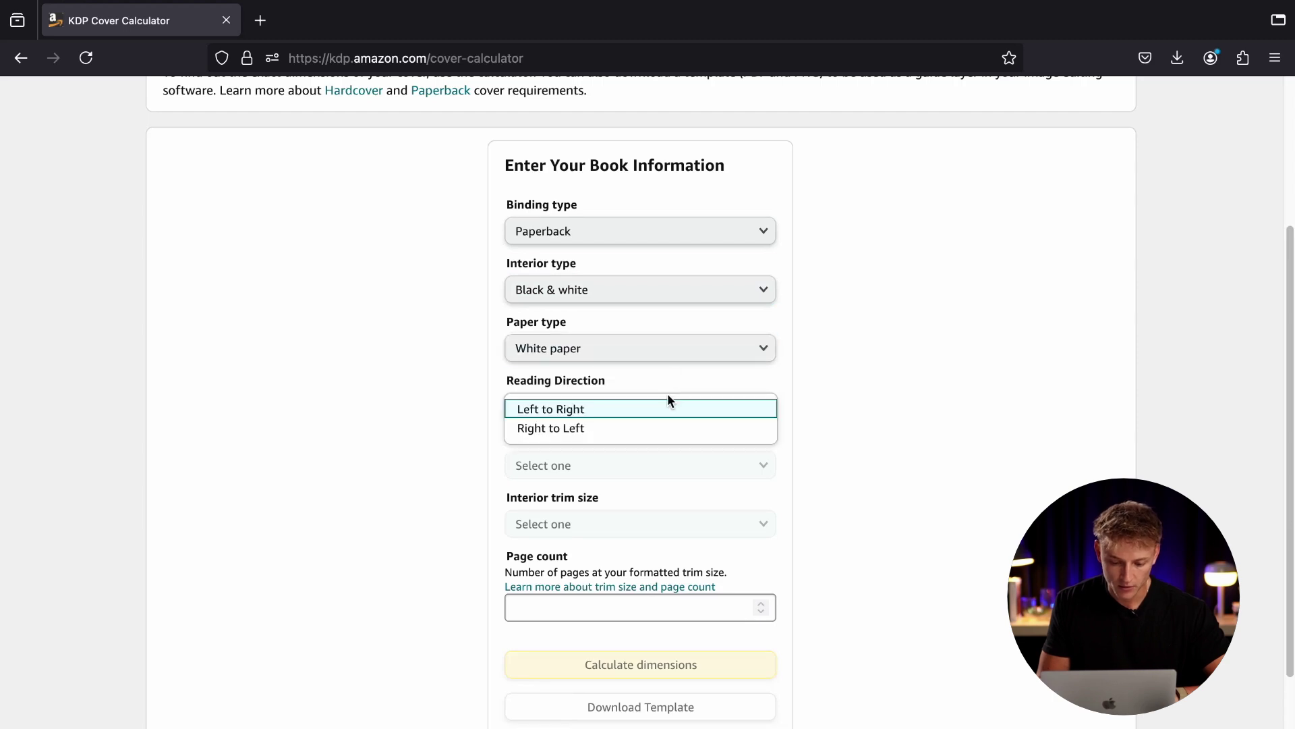
left_click(635, 417)
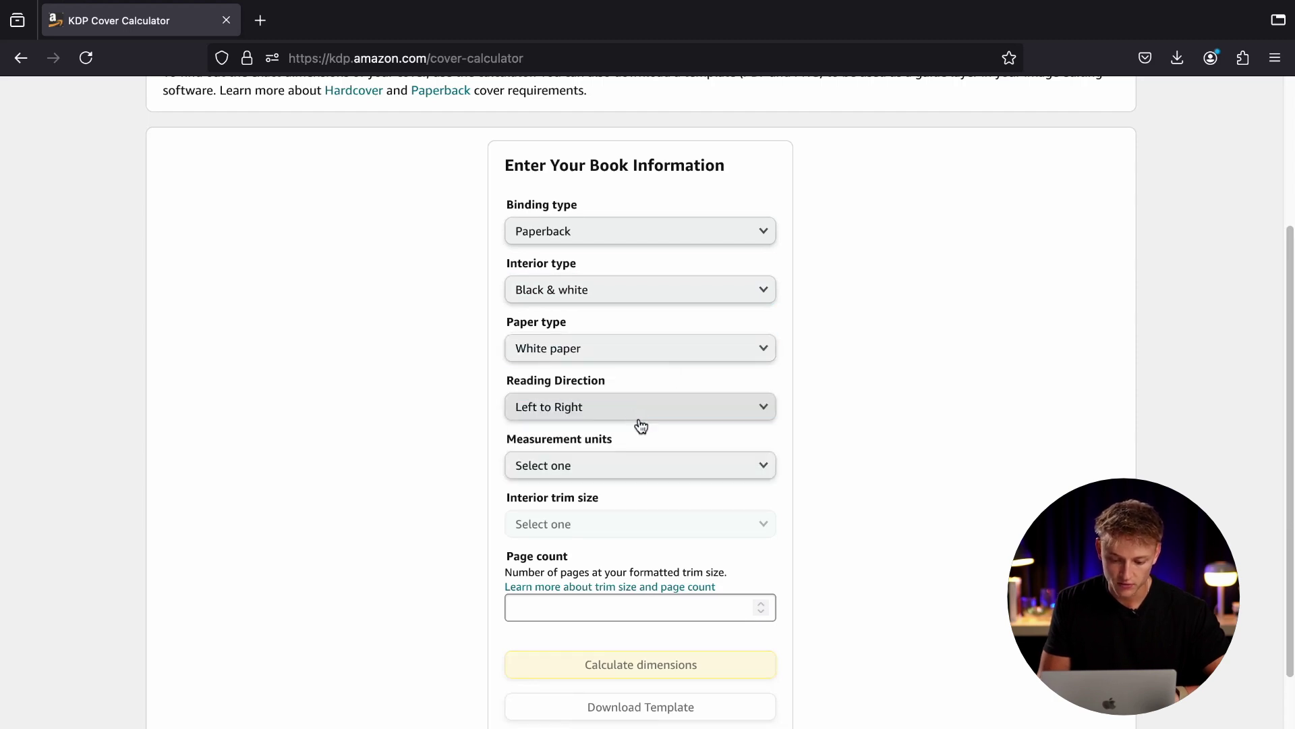
- Specify inches, an 8.5 x 11 in interior trim size and 100 pages, and calculate the cover dimensions
left_click(663, 464)
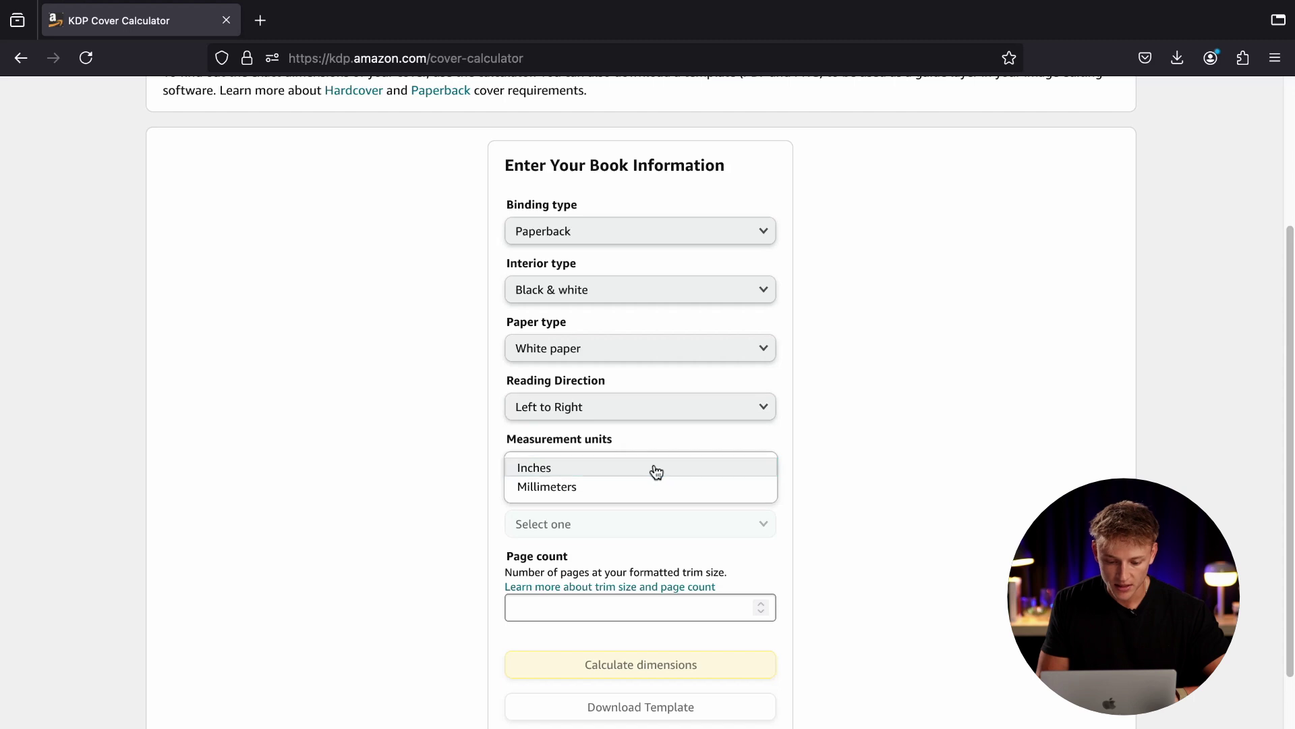
left_click(654, 471)
left_click(742, 523)
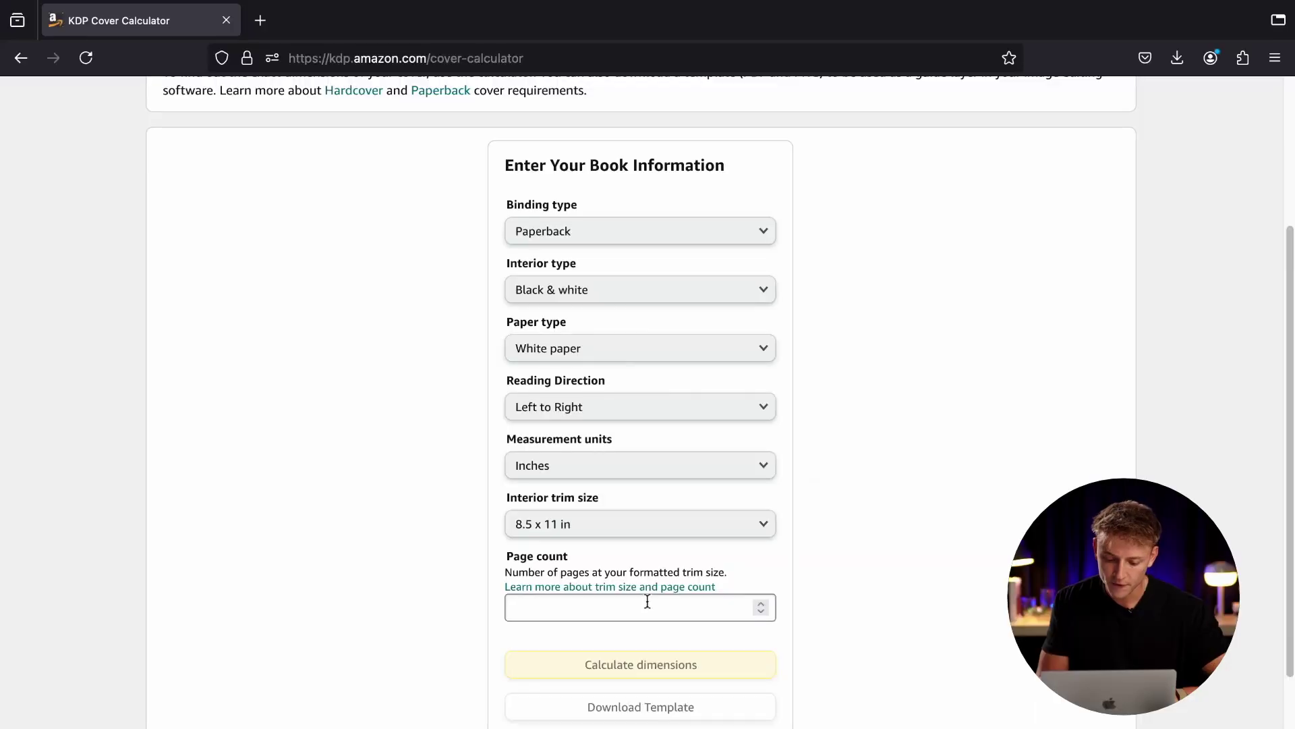
left_click(643, 605)
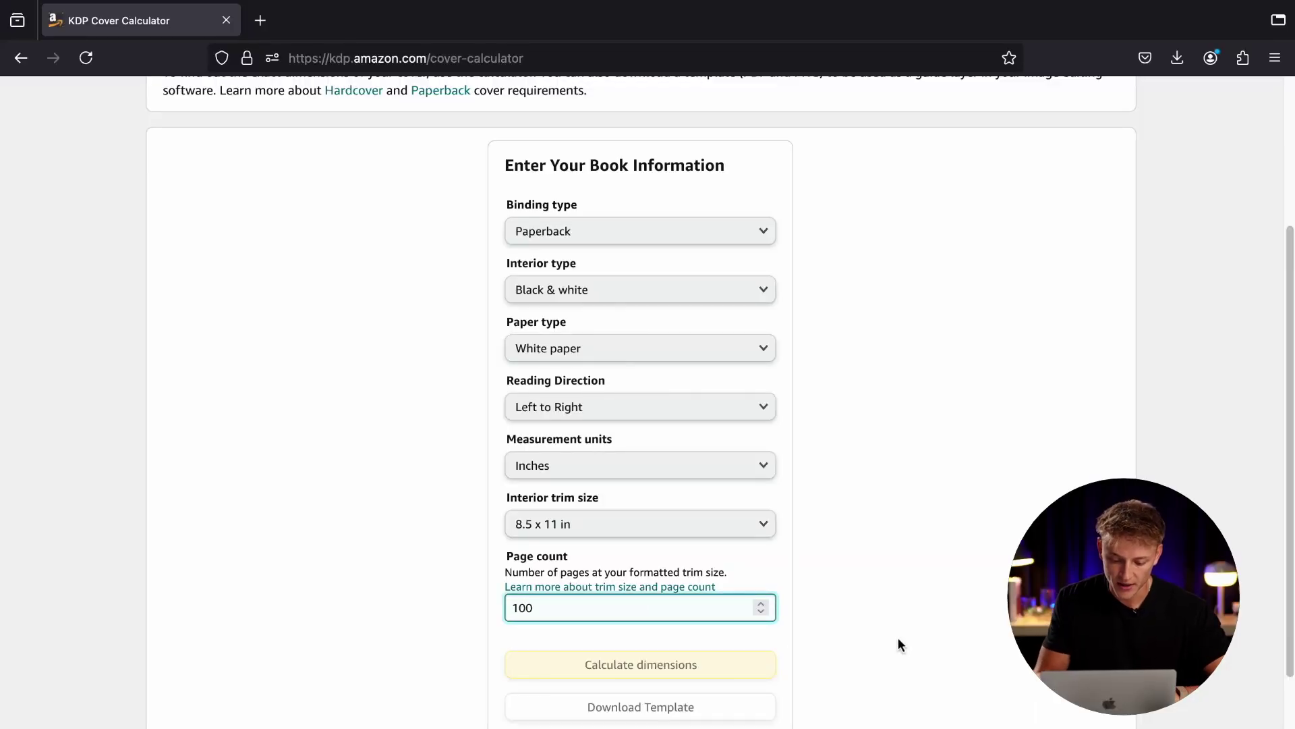
left_click(753, 666)
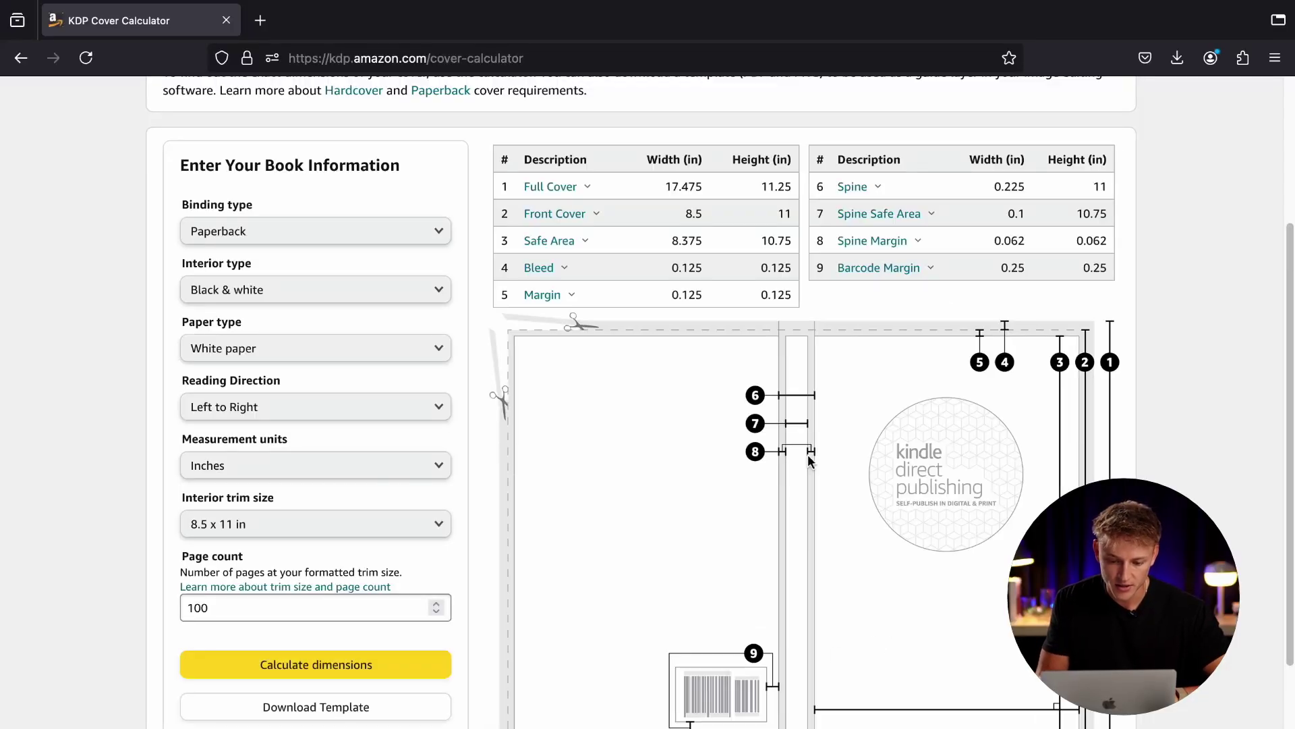
- Examine the full cover's width and height in the calculated dimensions table
scroll(742, 270, "up", 1)
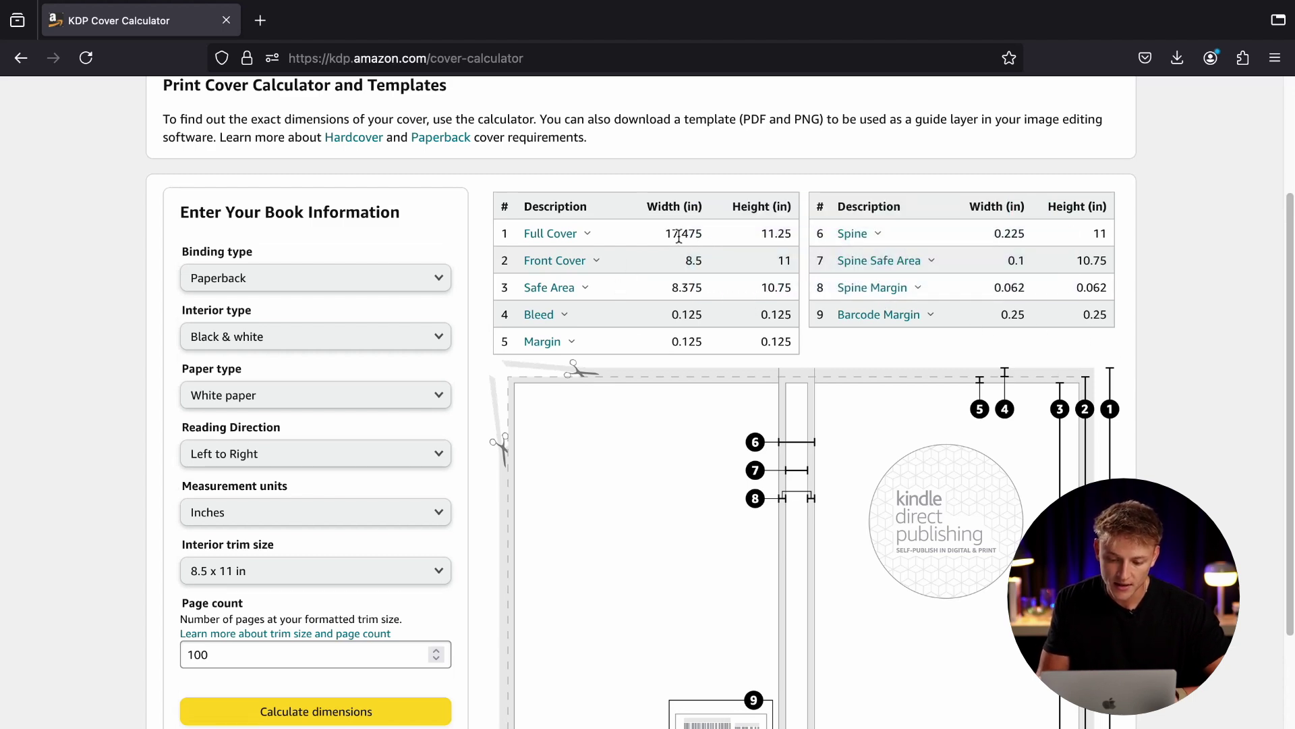
left_click_drag(665, 238, 780, 235)
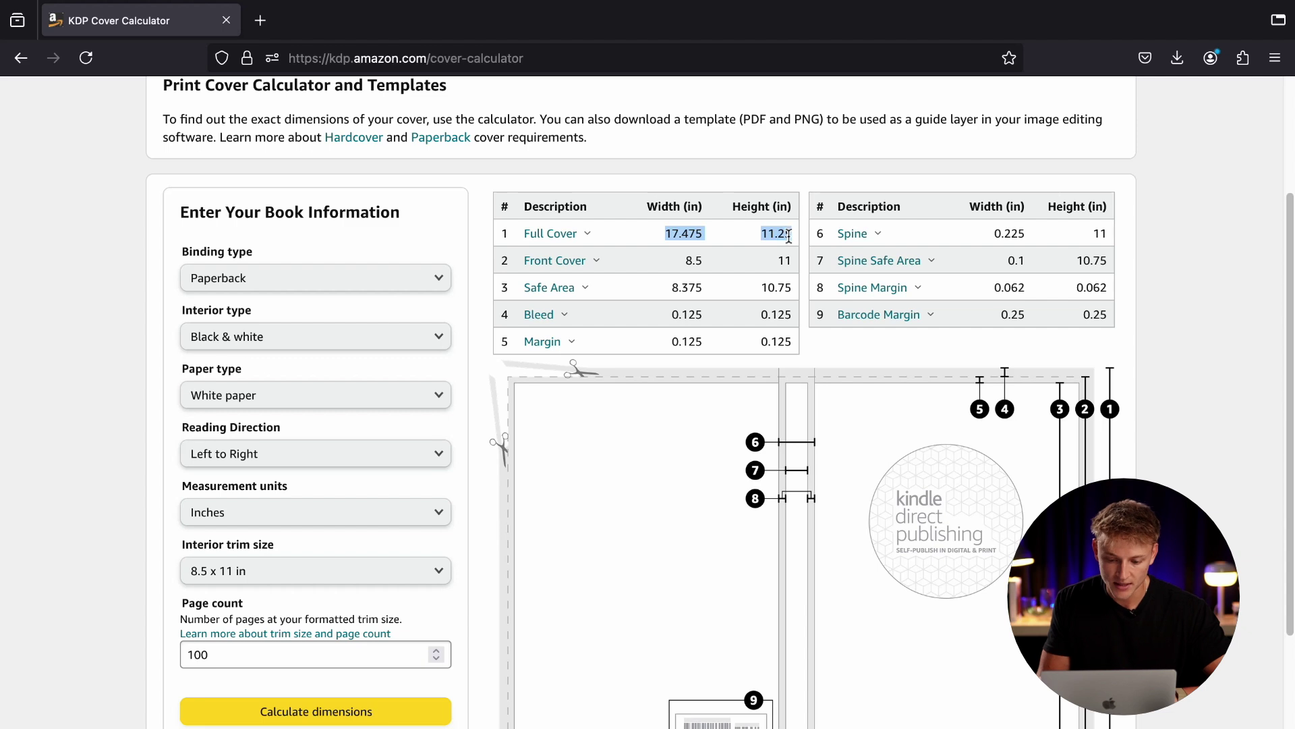
left_click(734, 233)
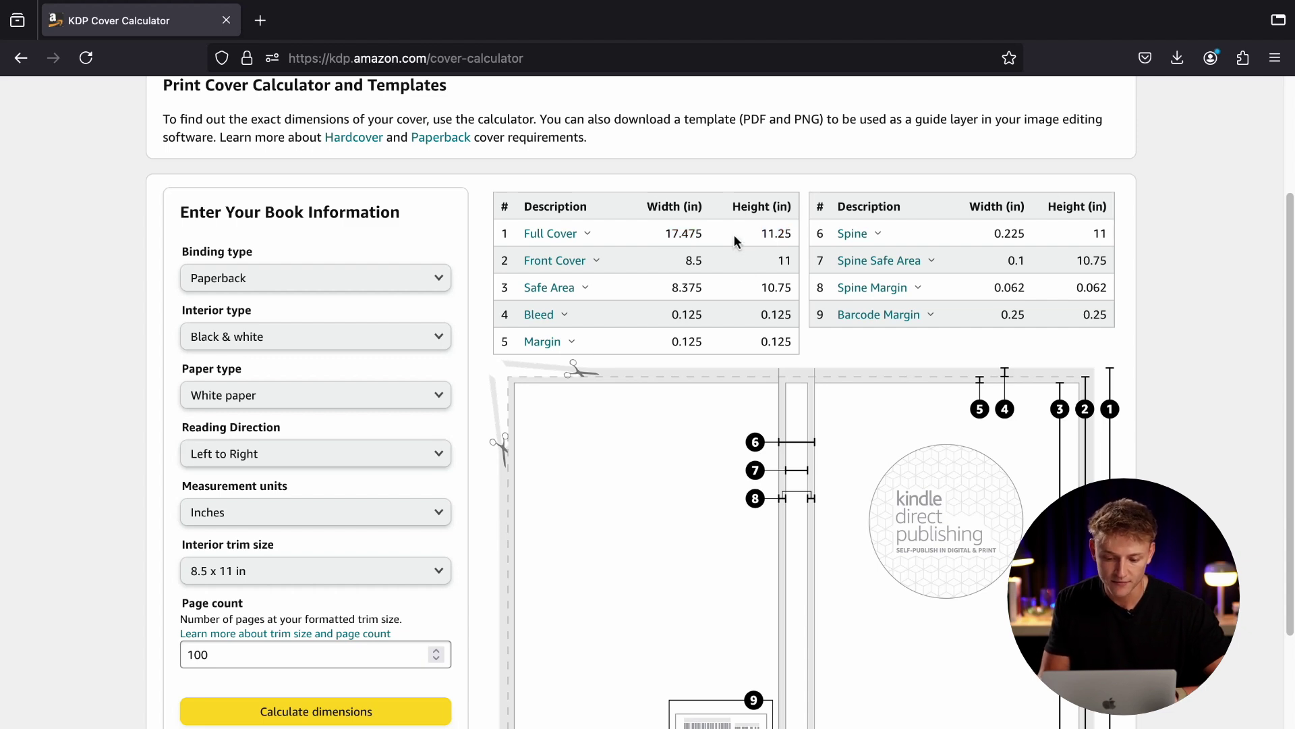
left_click_drag(665, 233, 697, 233)
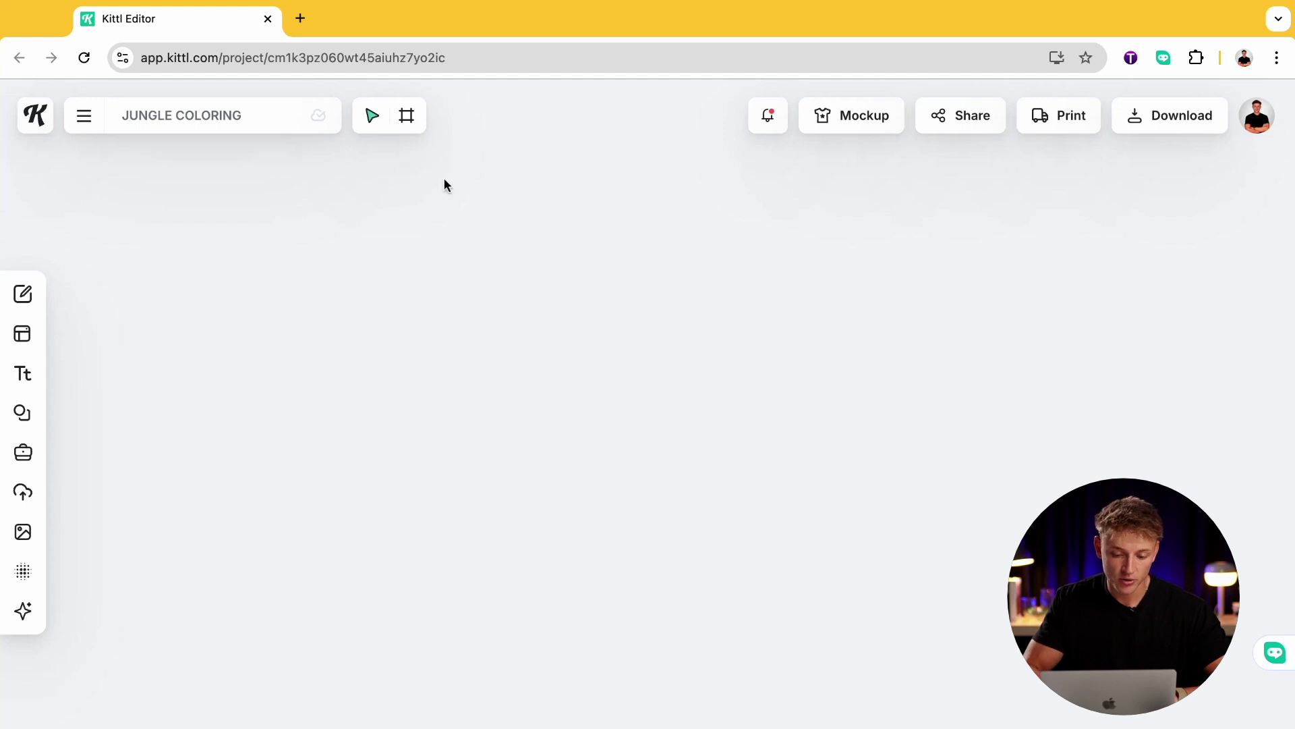
- In the Kittl project JUNGLE COLORING, draw a new artboard and set its size to 17.47 x 11.25 in
left_click(408, 116)
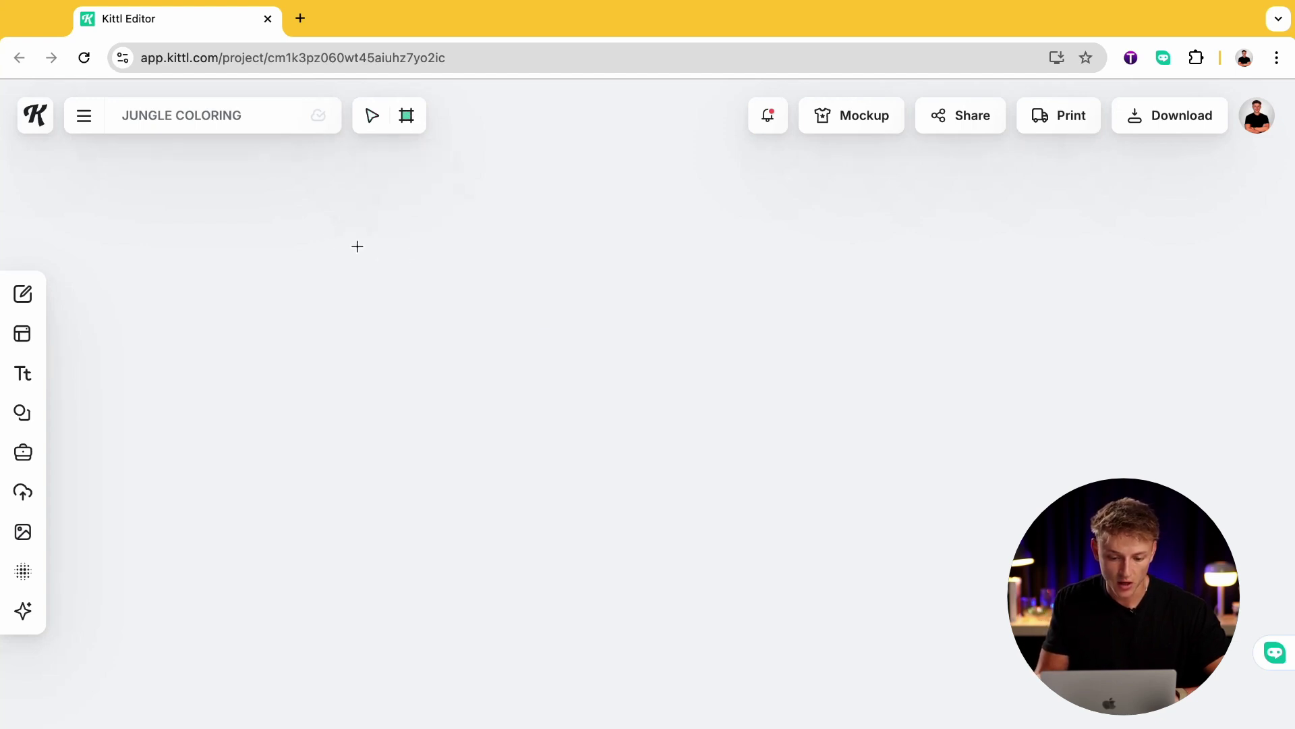
left_click_drag(298, 219, 983, 583)
left_click(1109, 271)
type("17.47")
key("Return")
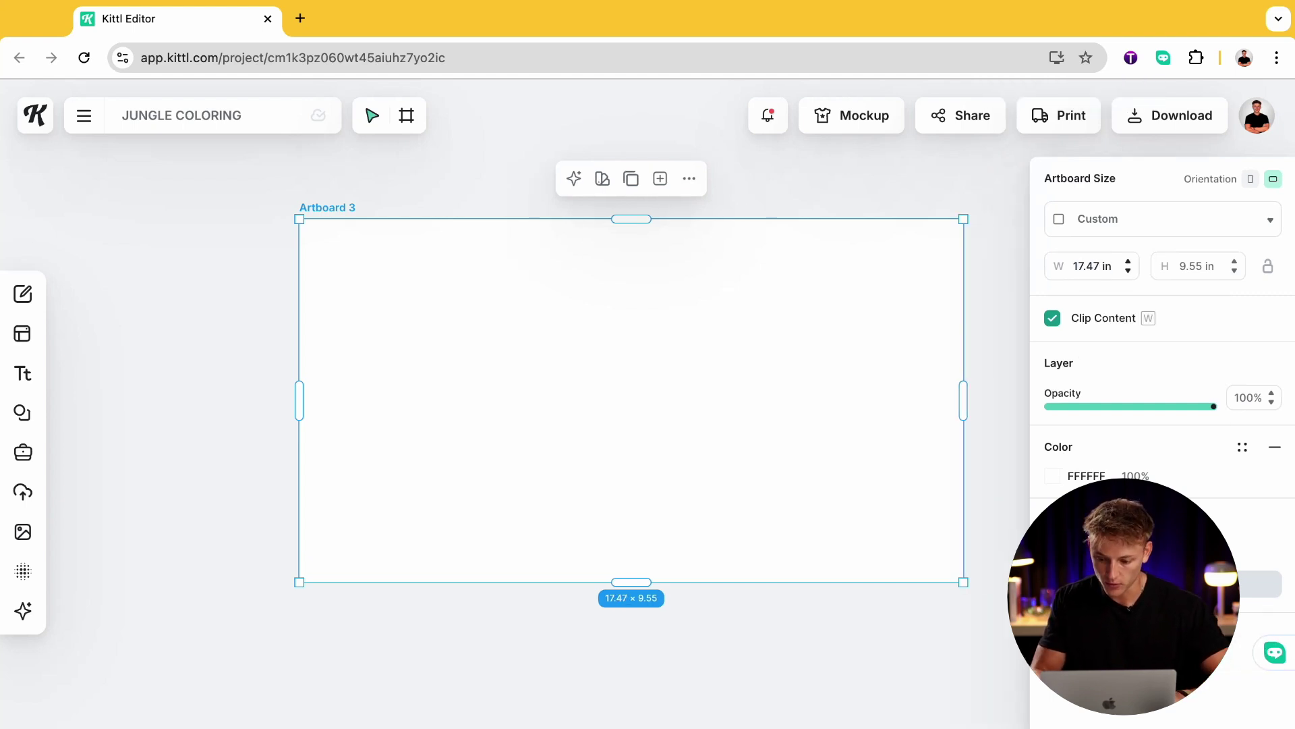
left_click(1182, 269)
type("11.25")
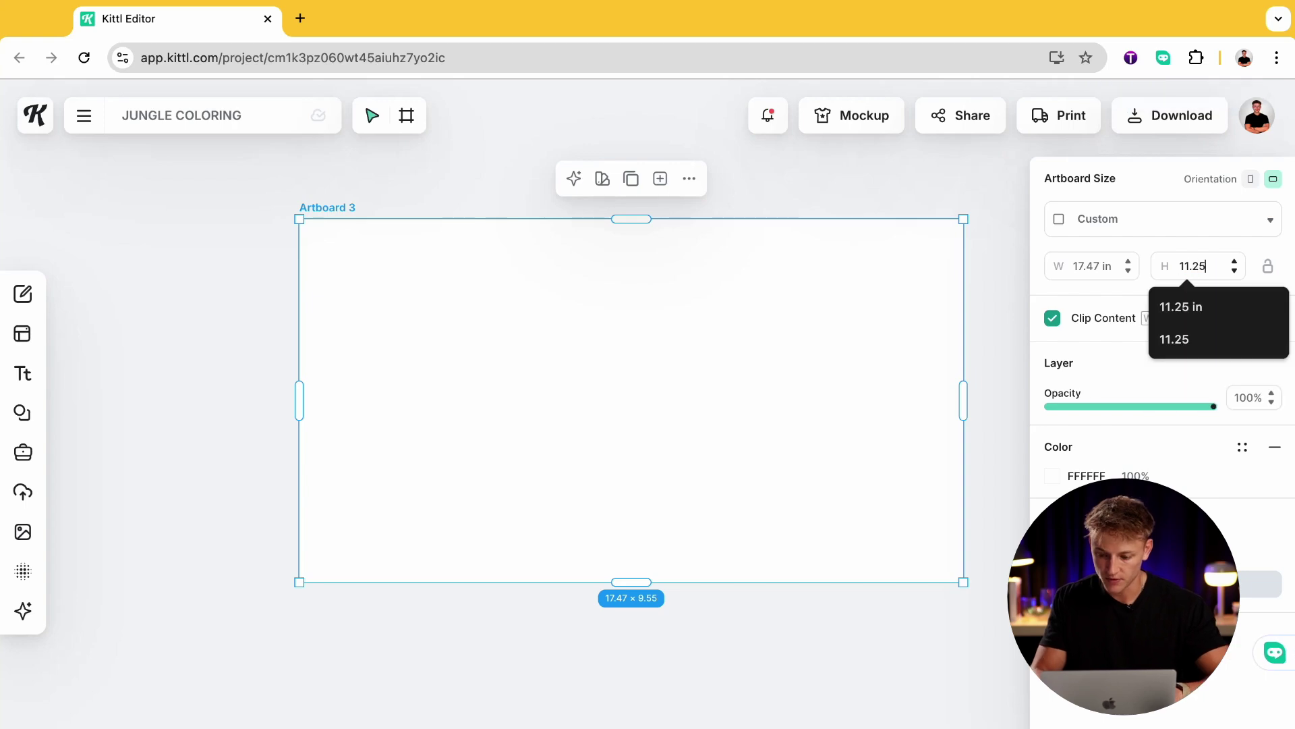
key("Return")
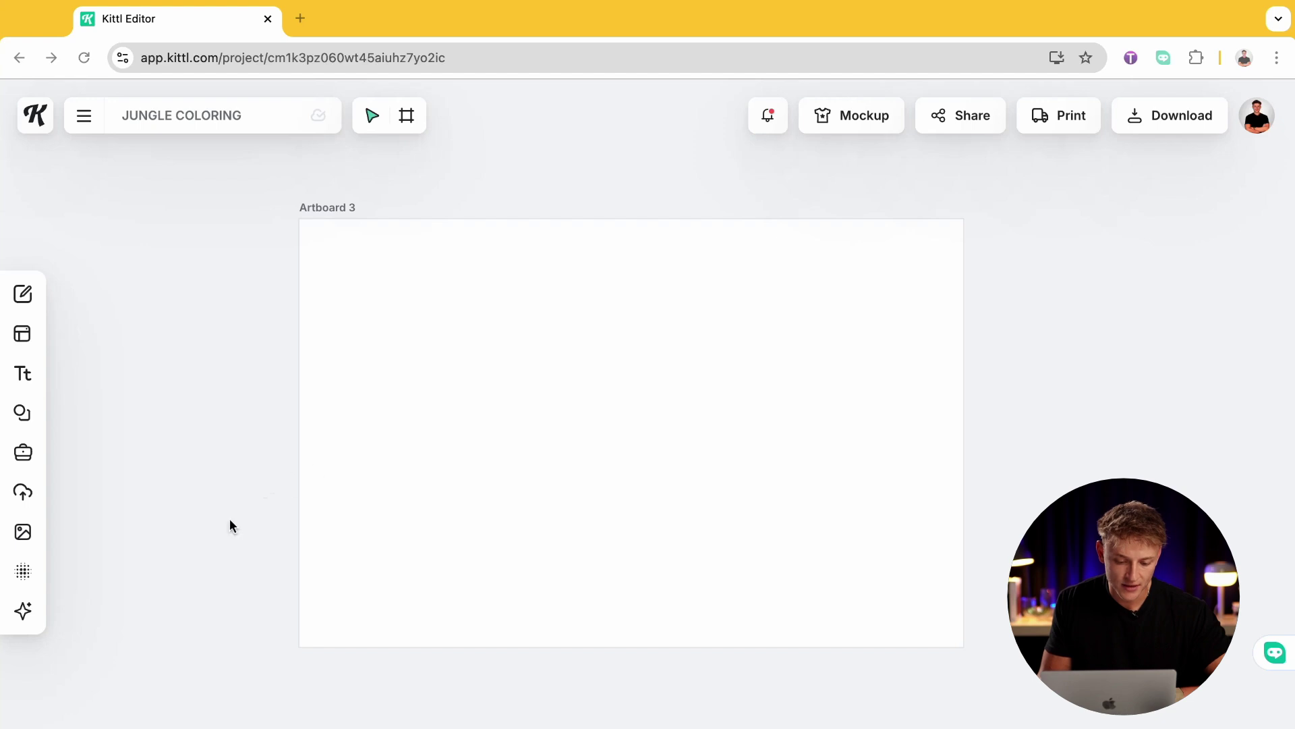
- Add the uploaded paperback cover template and scale it to fill the artboard, about 17.47 x 11.26 in
left_click(25, 491)
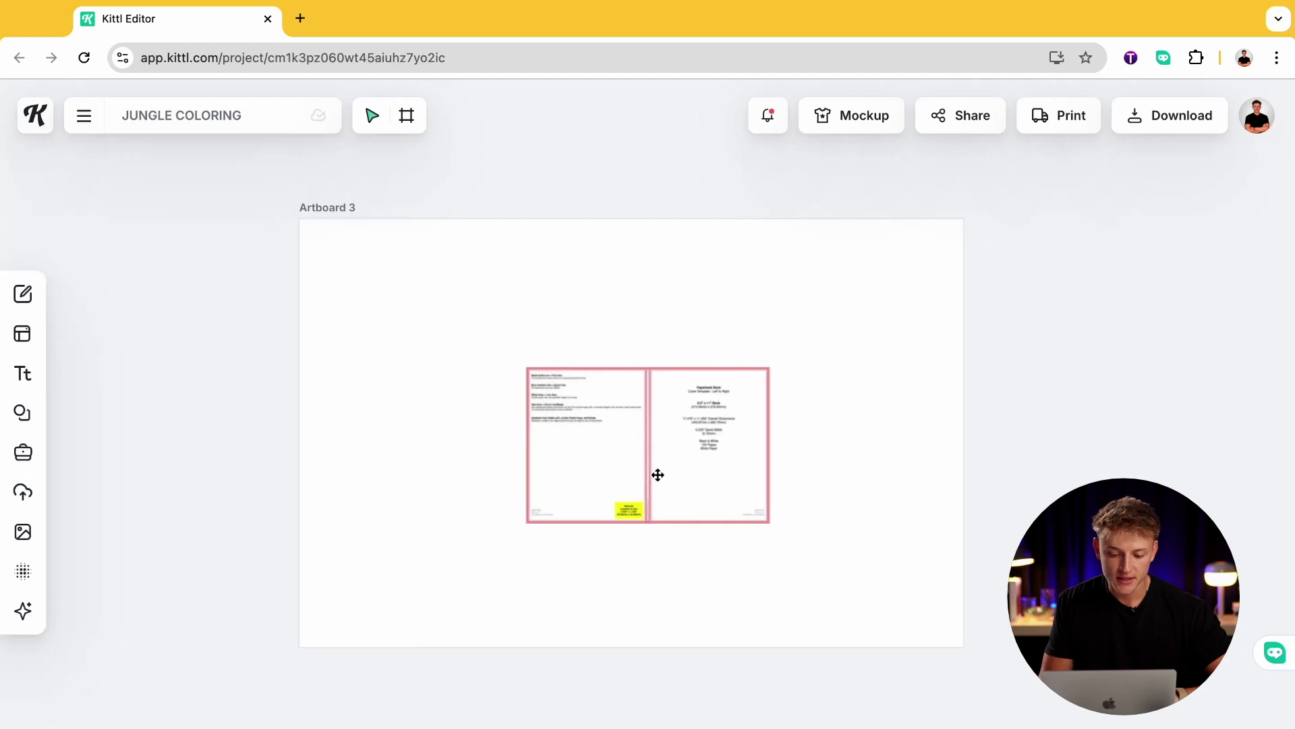
left_click(681, 476)
left_click_drag(683, 477, 939, 679)
left_click(879, 581)
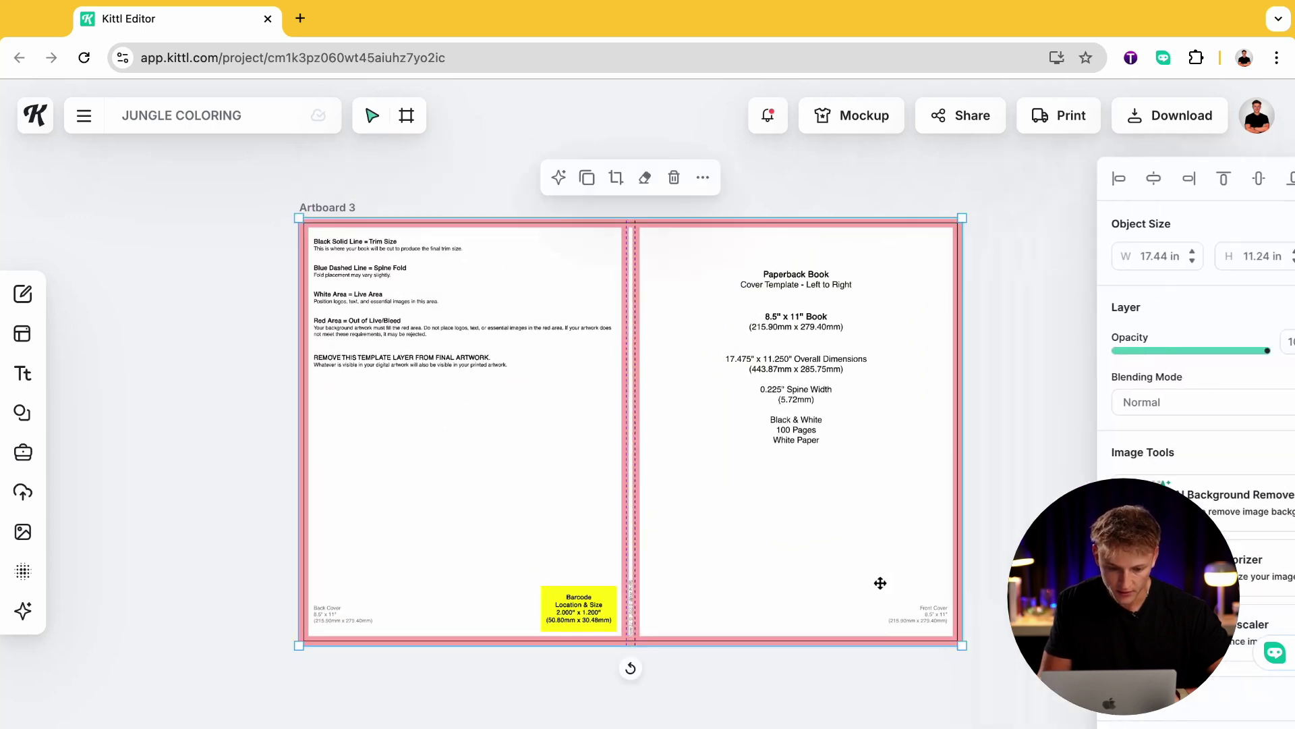
left_click_drag(881, 585, 881, 585)
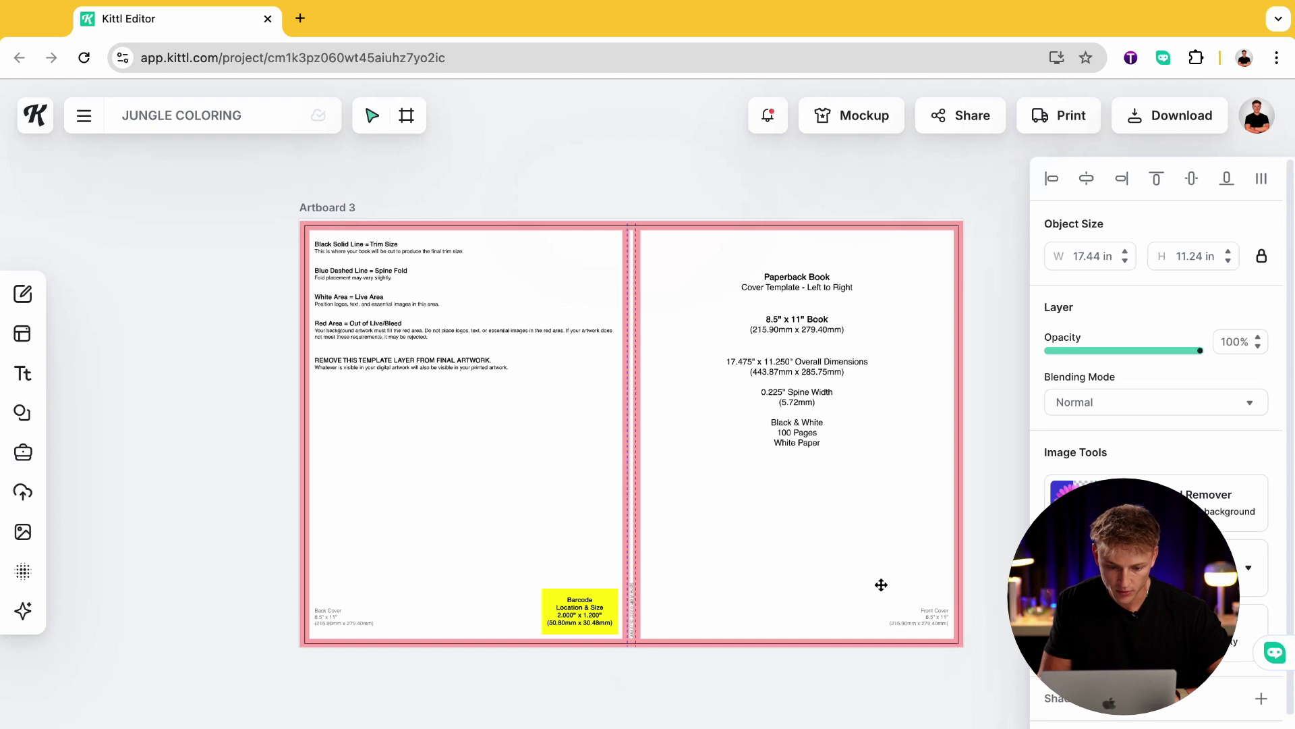
scroll(913, 512, "down", 2)
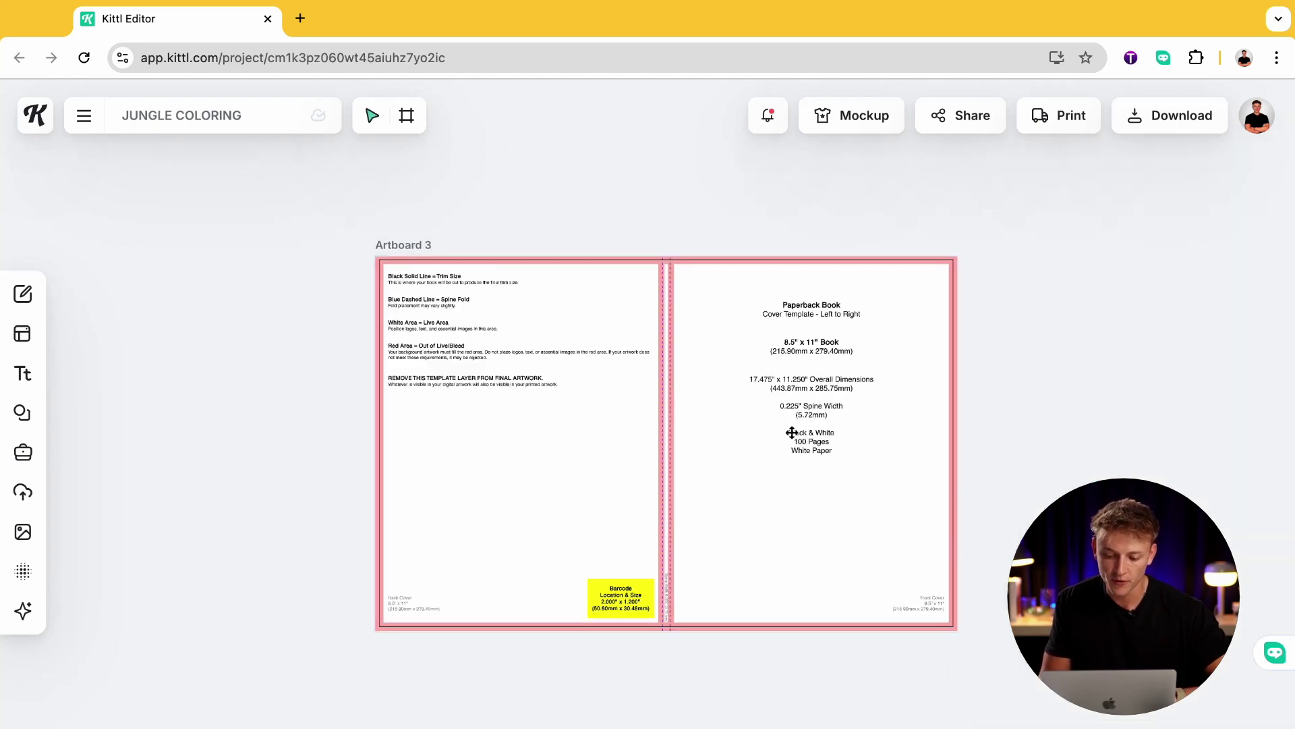
- Lock the cover template image on the artboard and test that it cannot be moved
left_click(492, 425)
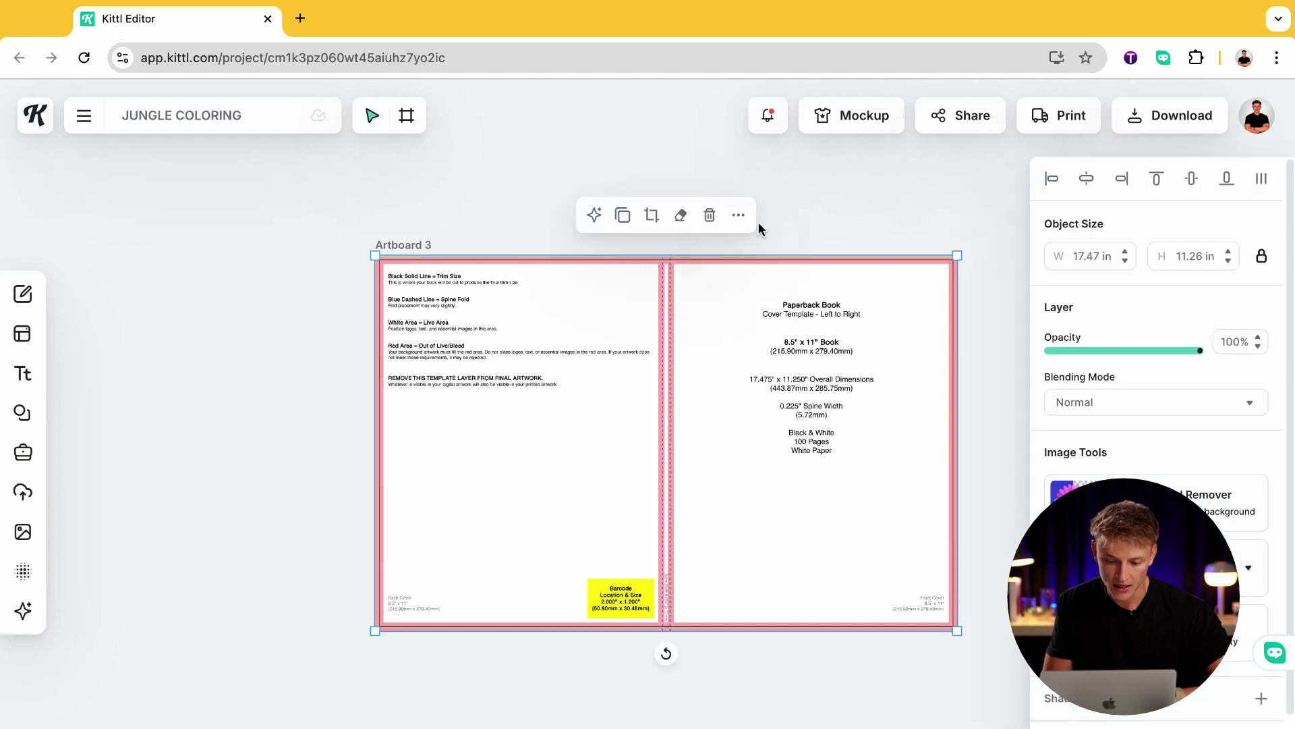
left_click(738, 216)
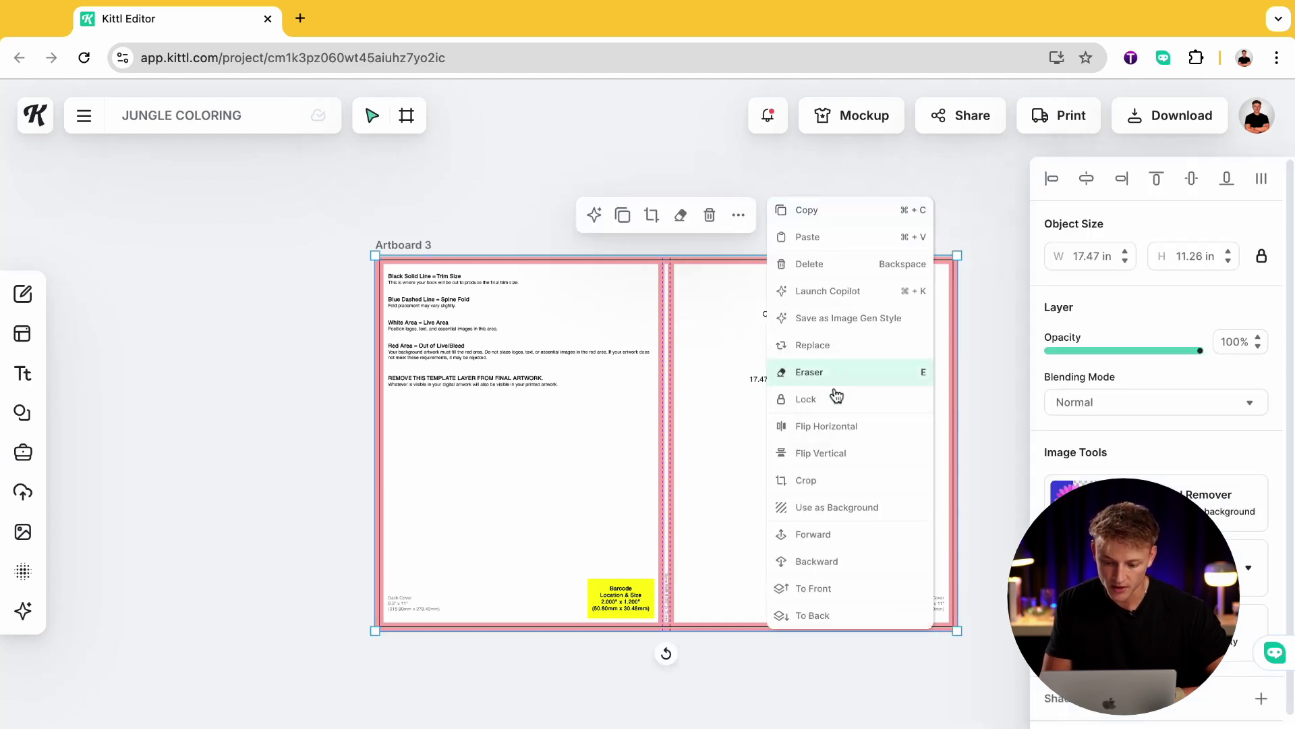
left_click(807, 399)
left_click_drag(714, 437, 621, 324)
left_click_drag(641, 368, 709, 384)
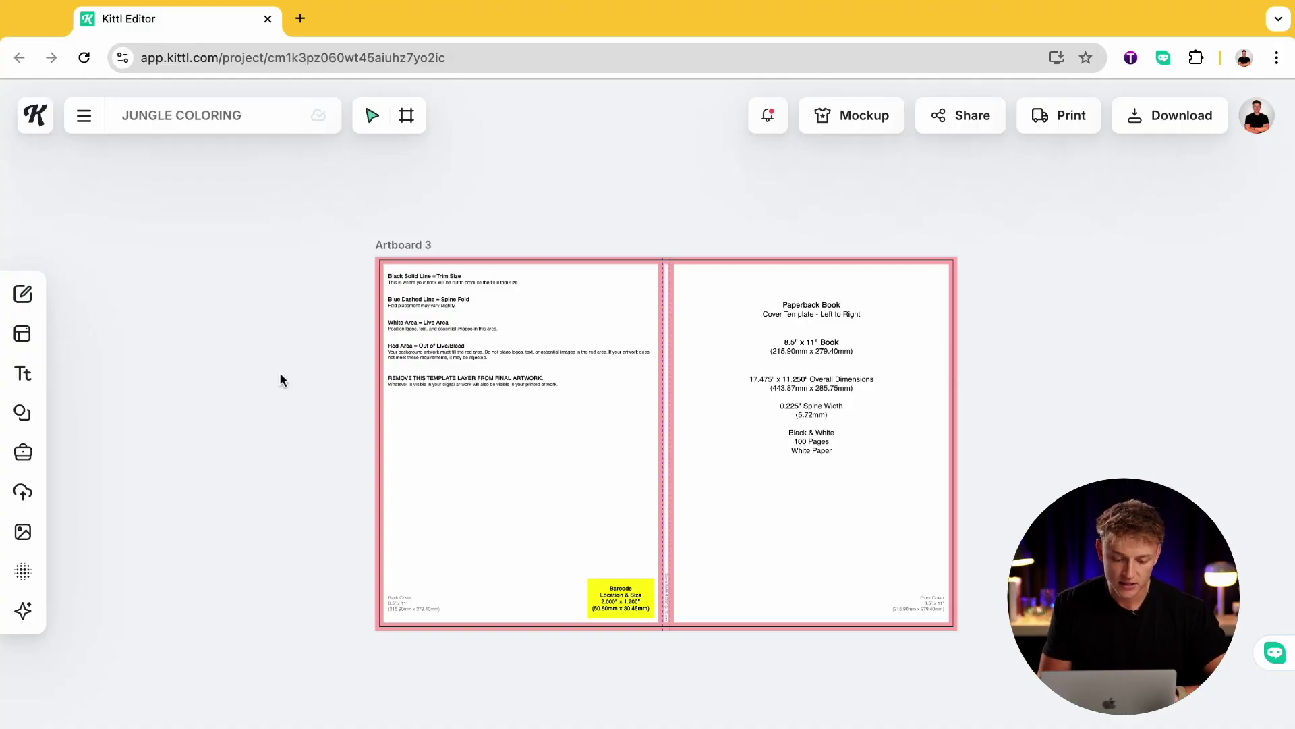
- Generate an AI image from the prompt "jungle background" in the Cartoon clipart style
left_click(31, 617)
left_click(223, 321)
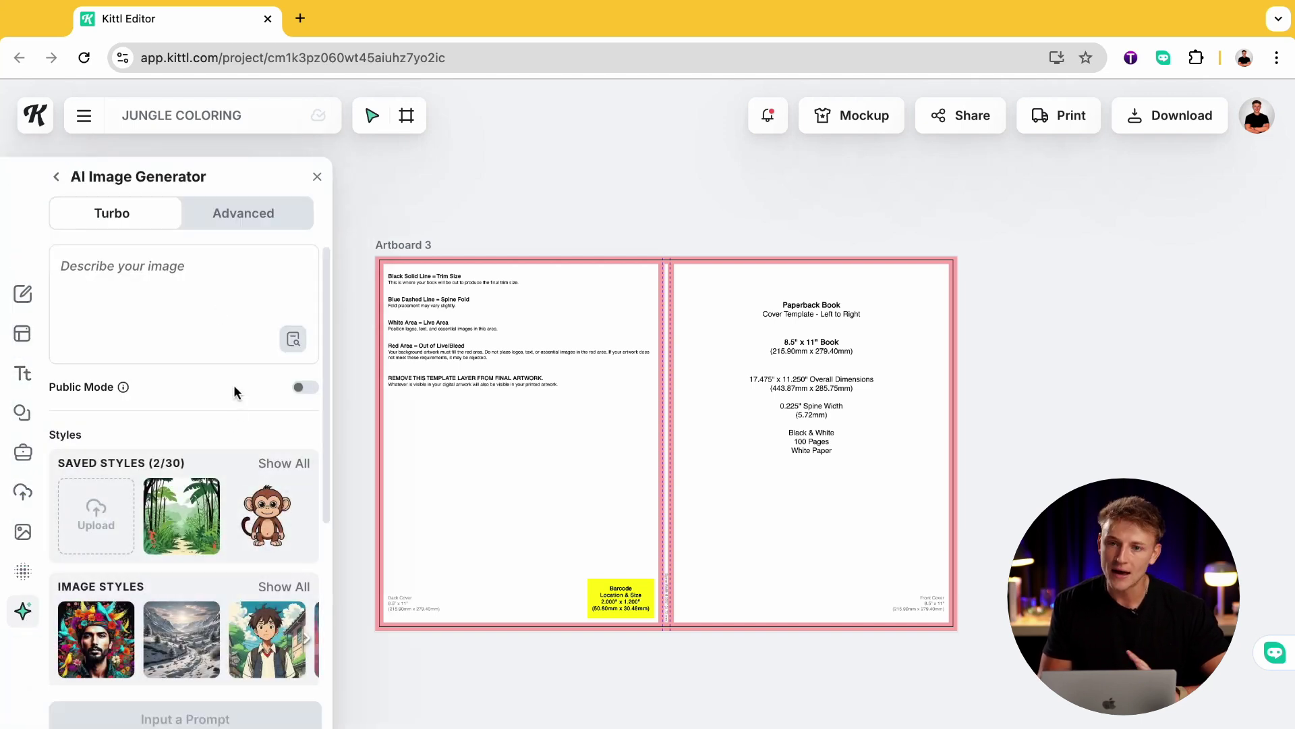
left_click(192, 319)
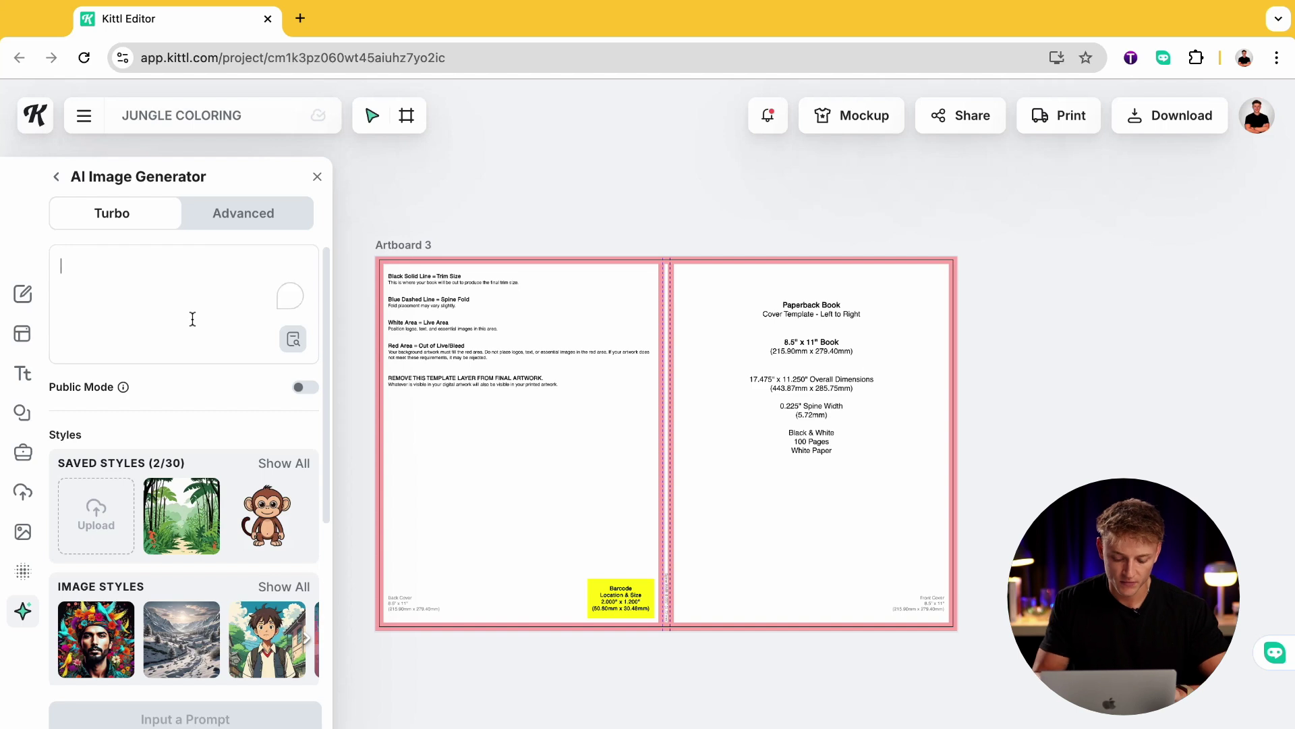
type("jungle background")
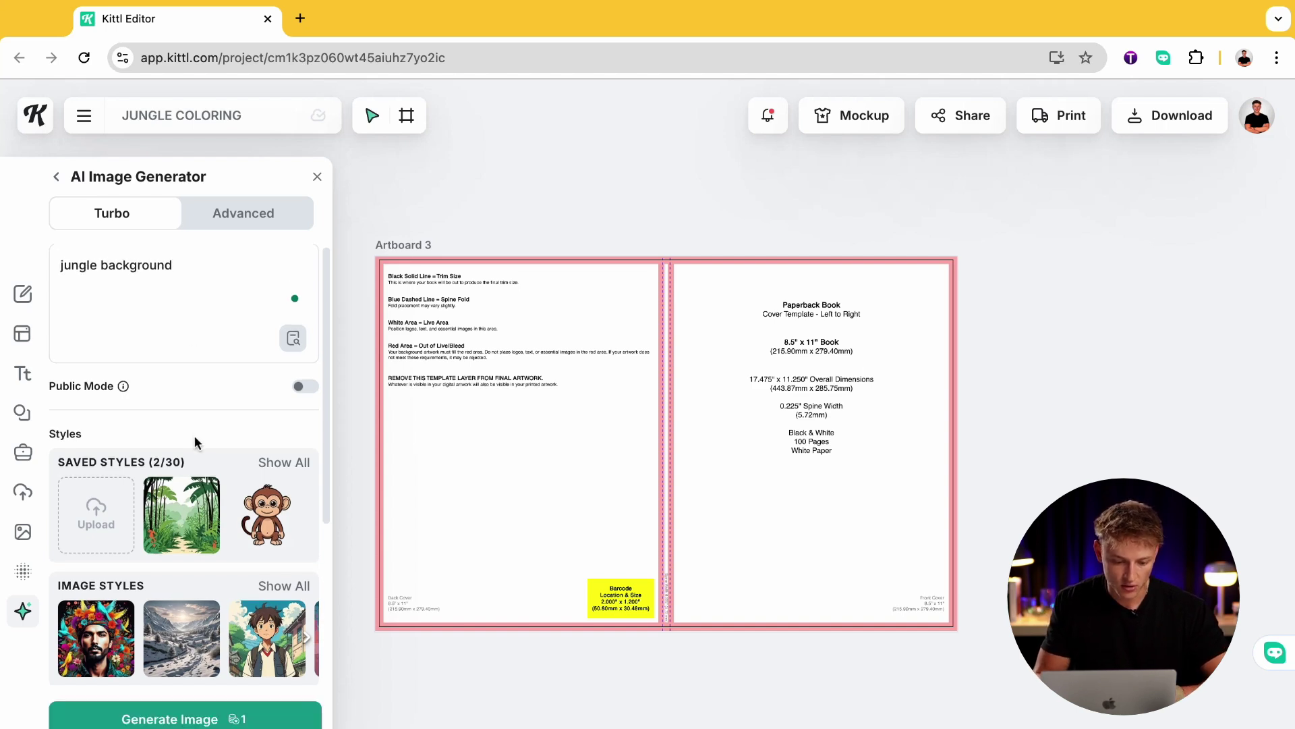
scroll(194, 436, "down", 2)
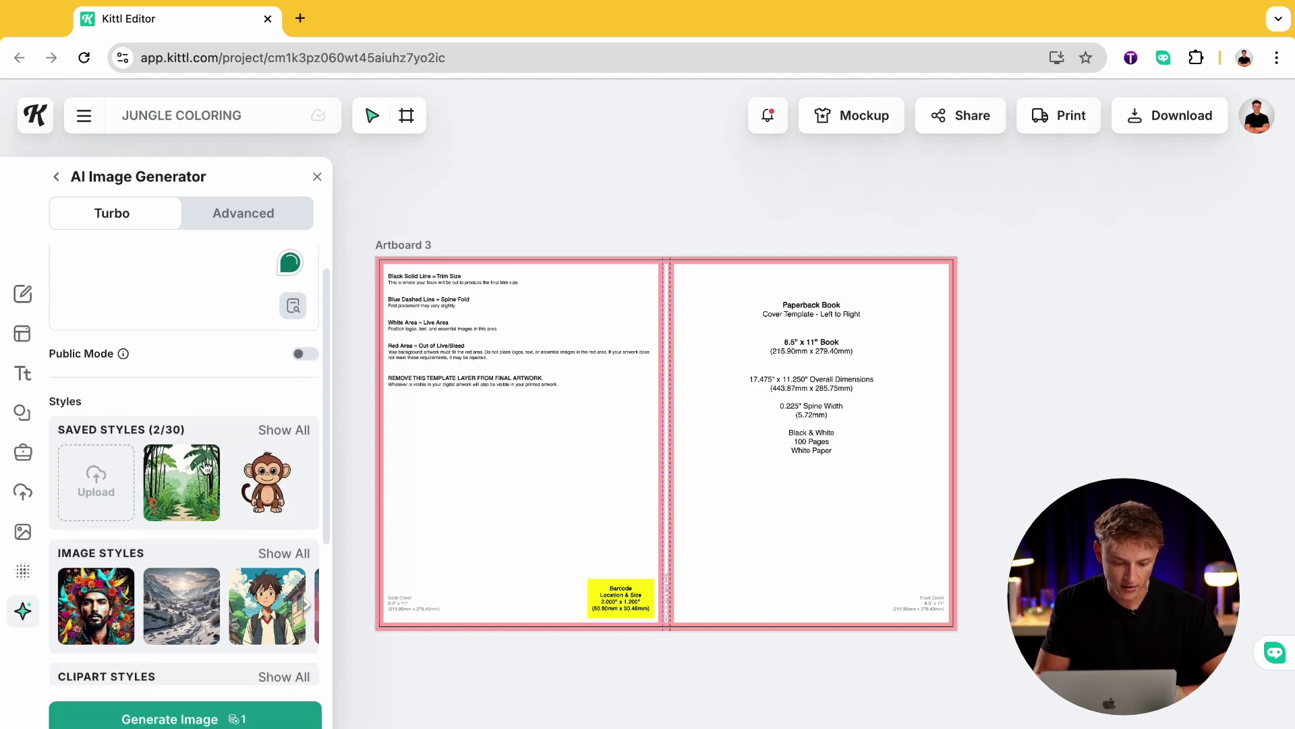
left_click(271, 451)
scroll(473, 405, "down", 2)
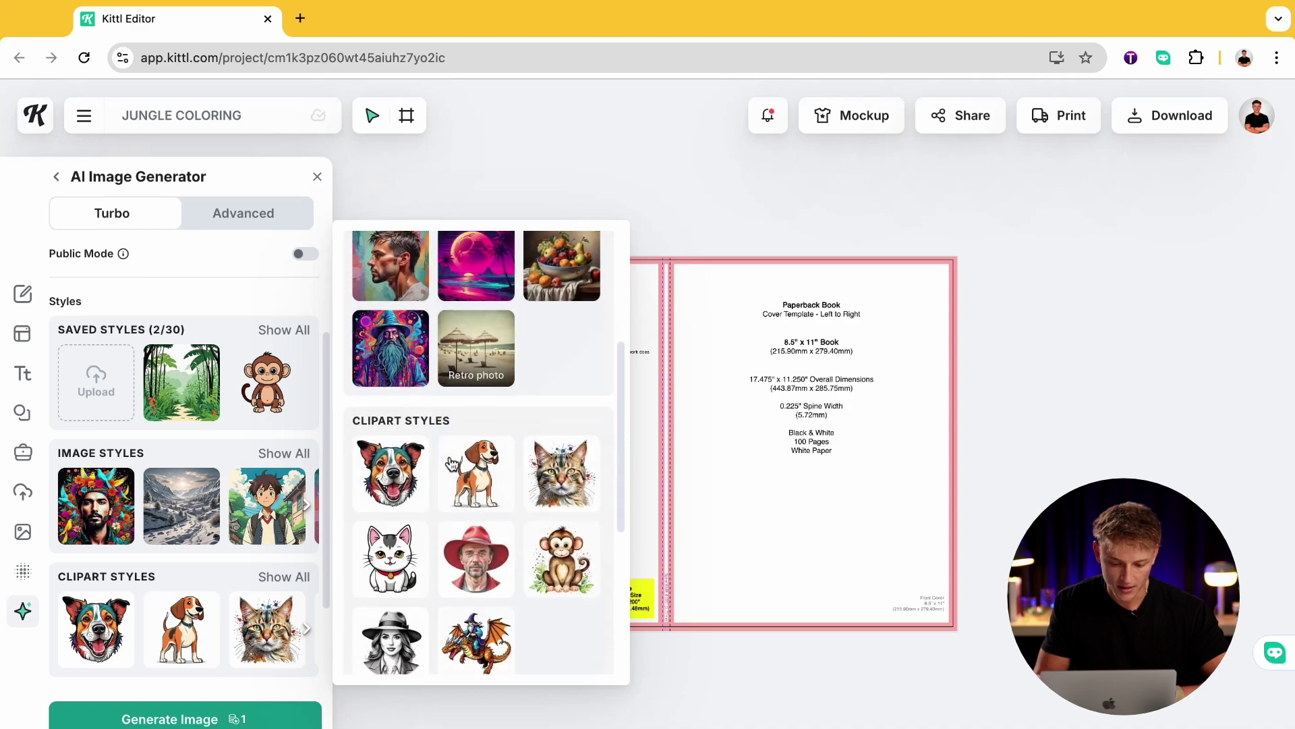
left_click(477, 466)
left_click(203, 718)
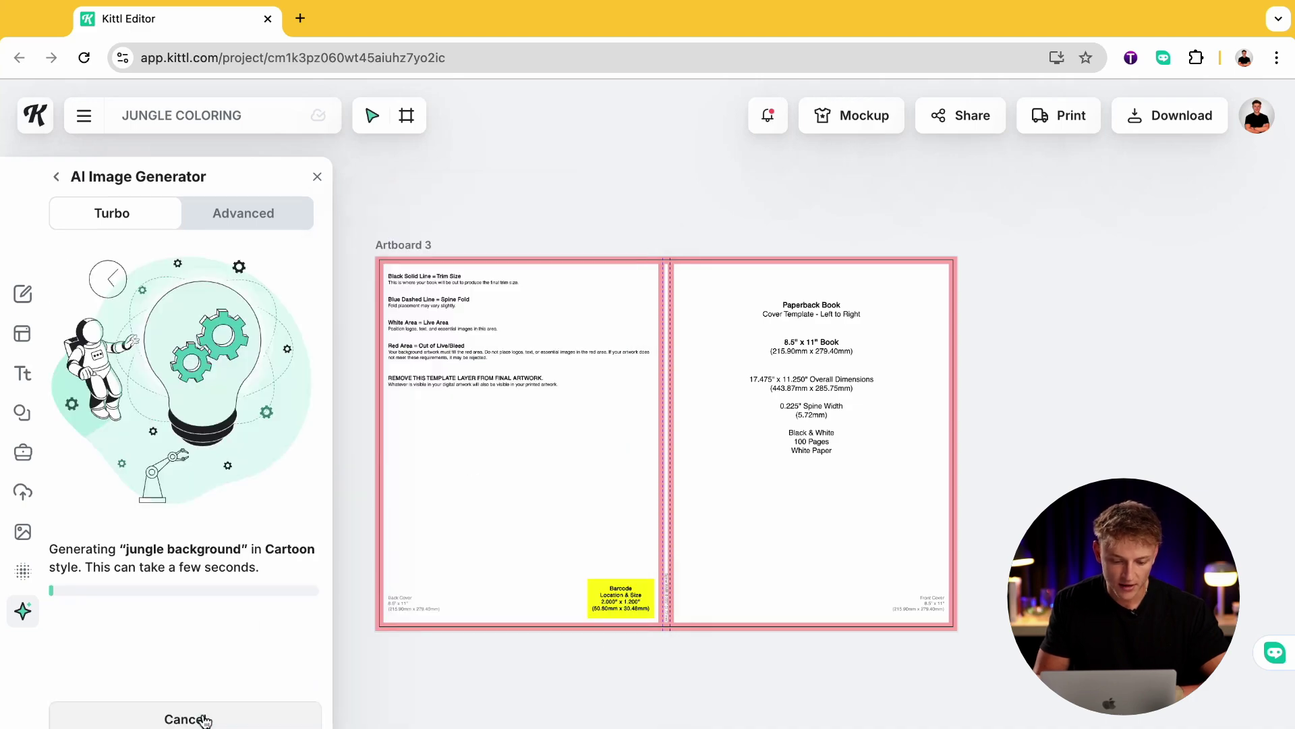
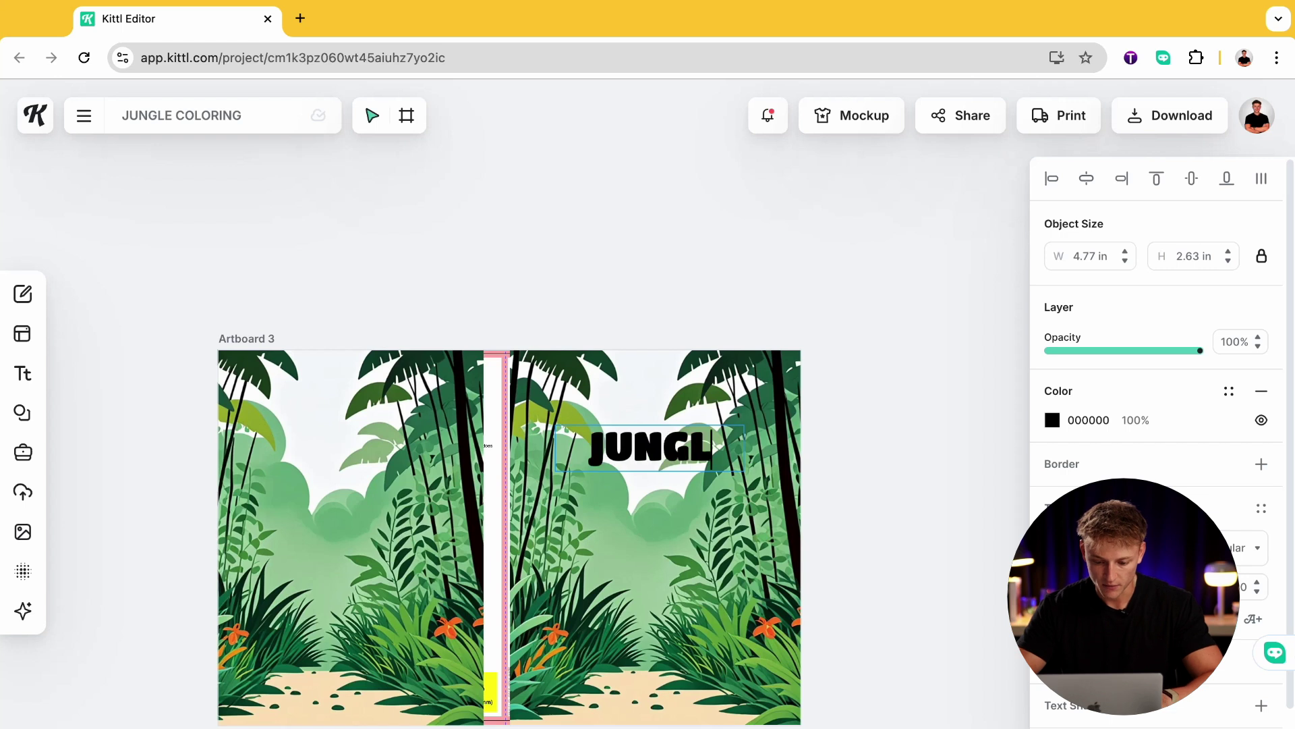
- Finish the "JUNGLE" title text, enlarge it across the upper front cover and colour it orange
key("Escape")
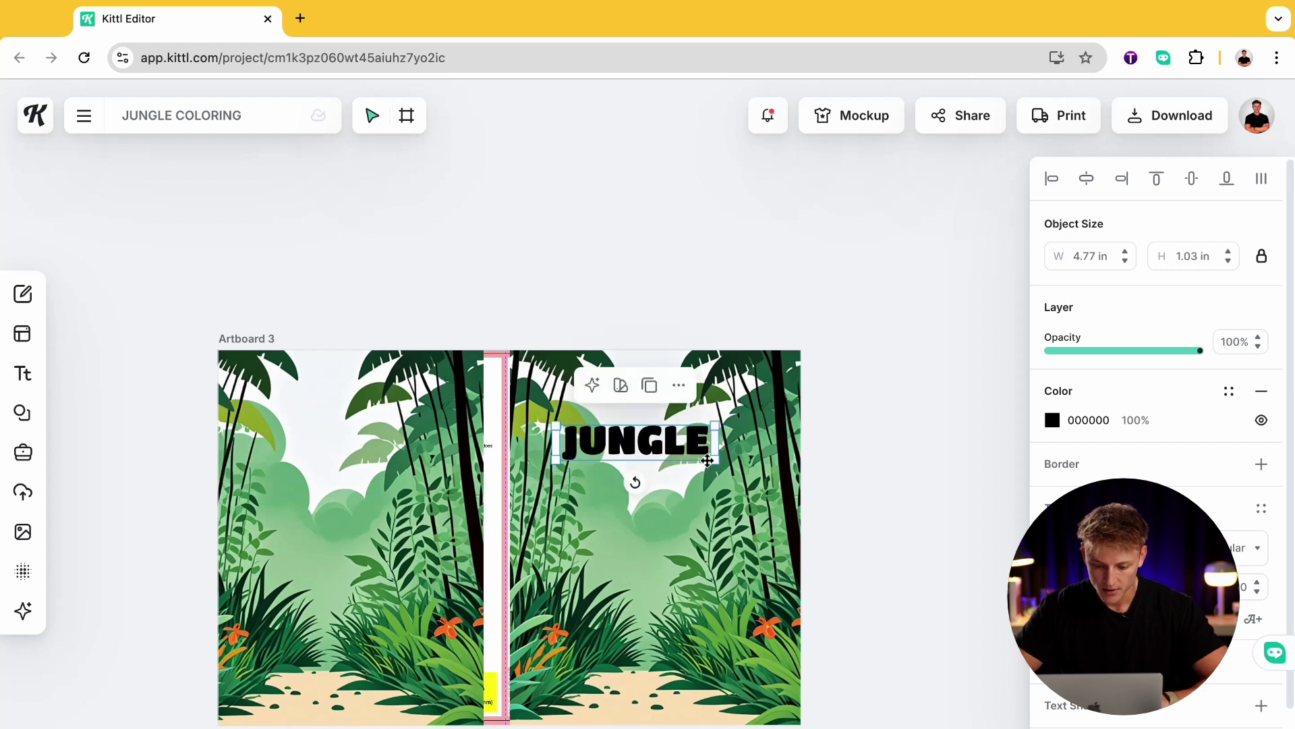
left_click_drag(716, 464, 734, 394)
left_click(1052, 420)
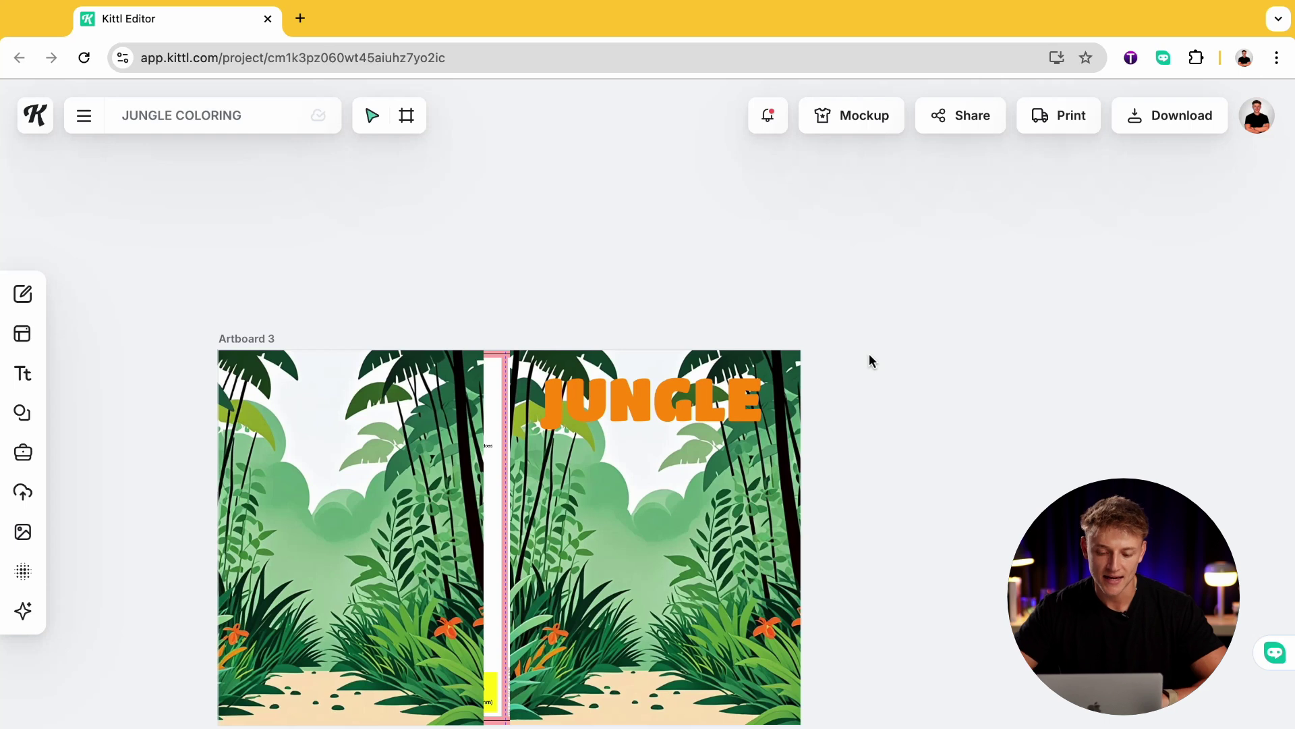
- Add a black border to the "JUNGLE" title with a border weight of 12.50
left_click(668, 398)
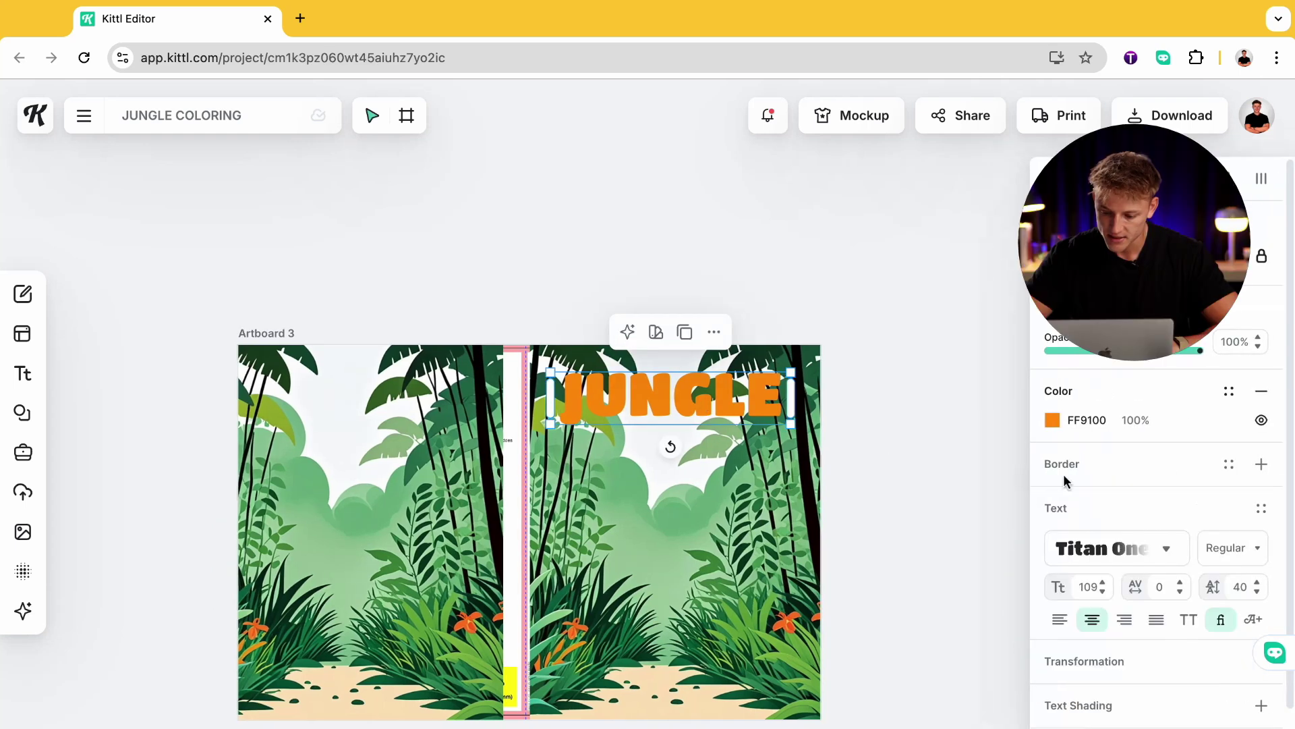
left_click(1260, 465)
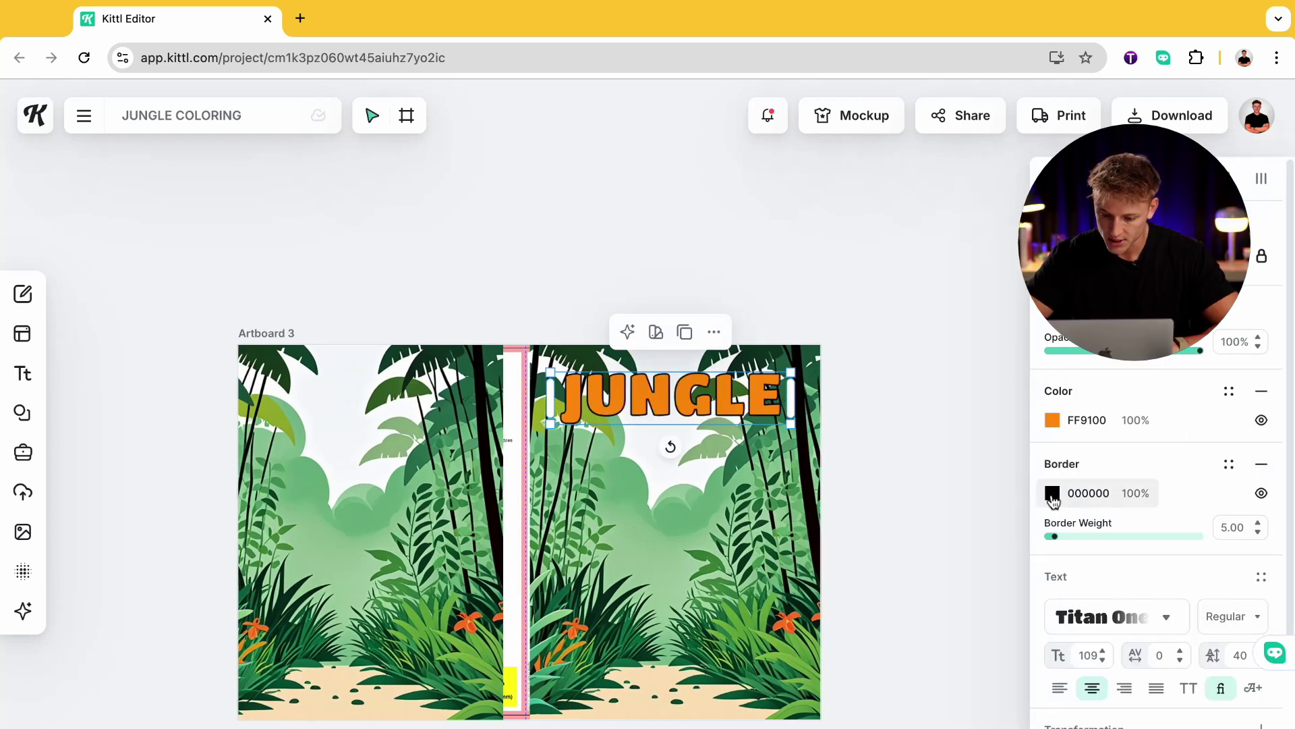
left_click_drag(1064, 543, 1071, 544)
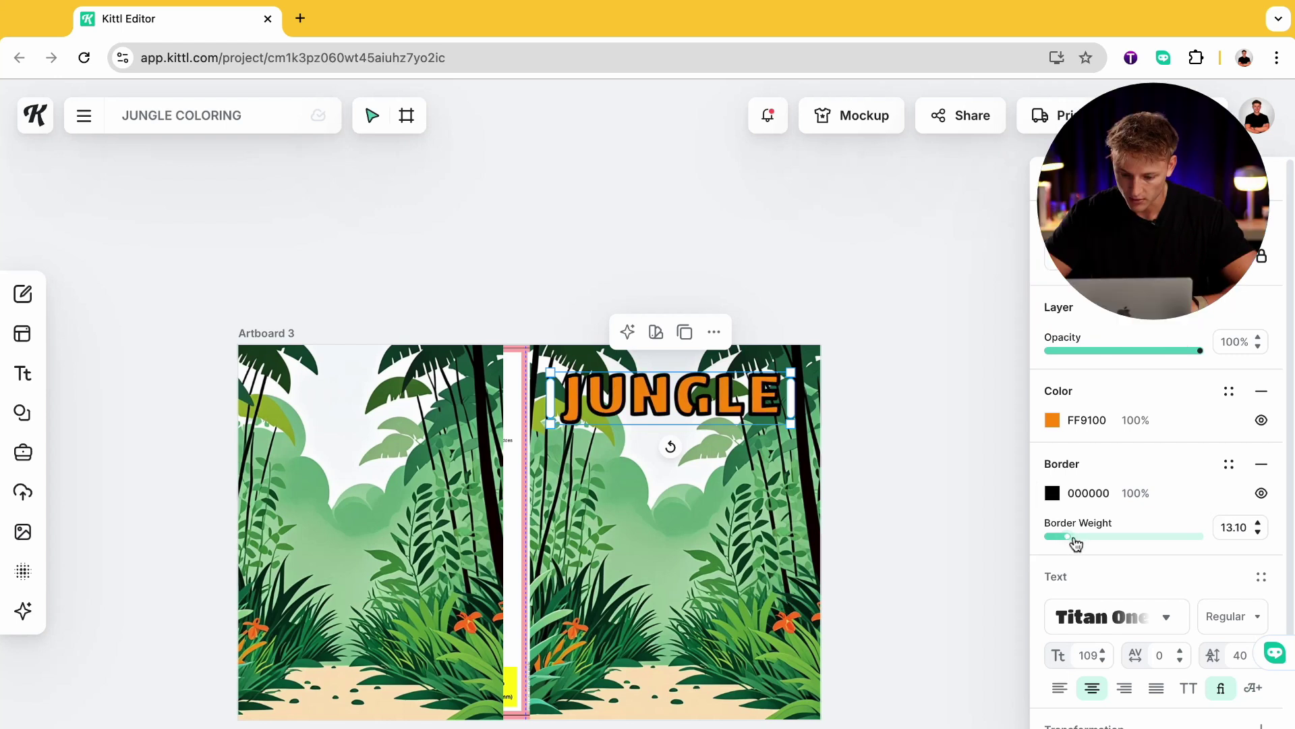
left_click(983, 439)
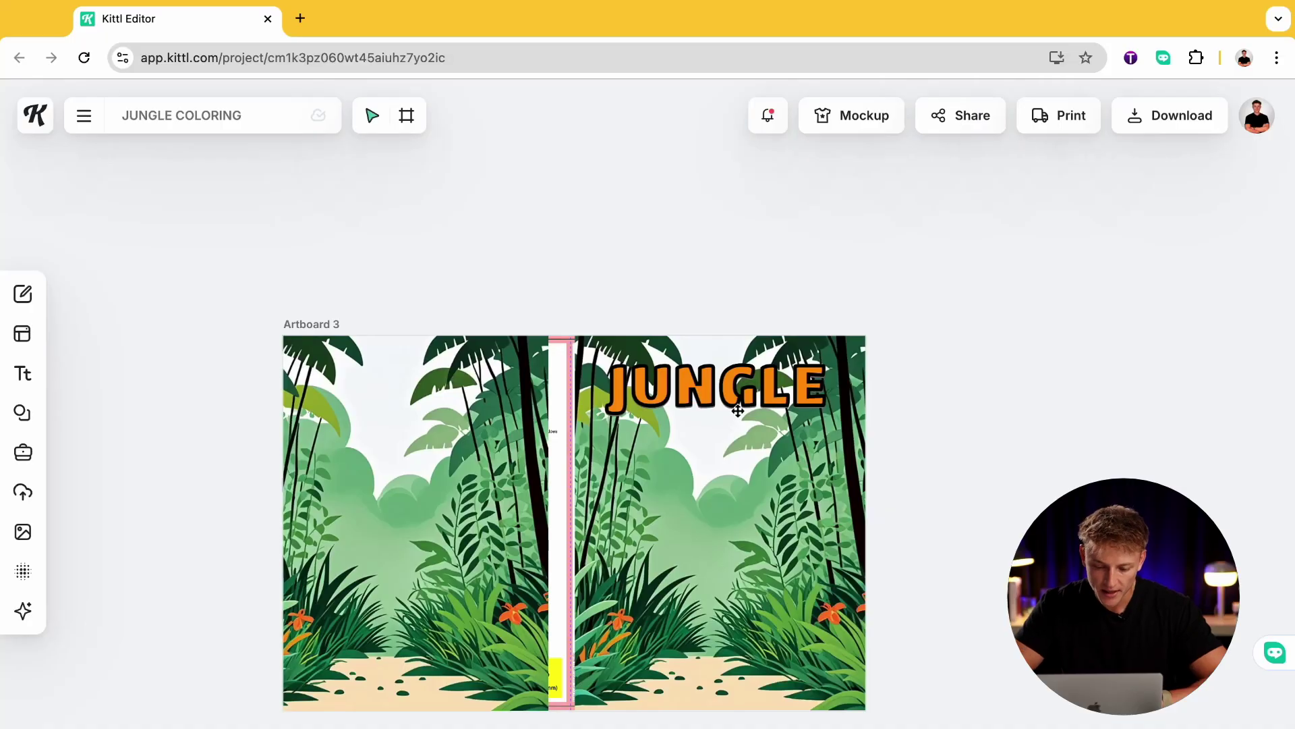
- Give the "JUNGLE" title black text shading with an offset of about 7
left_click(730, 399)
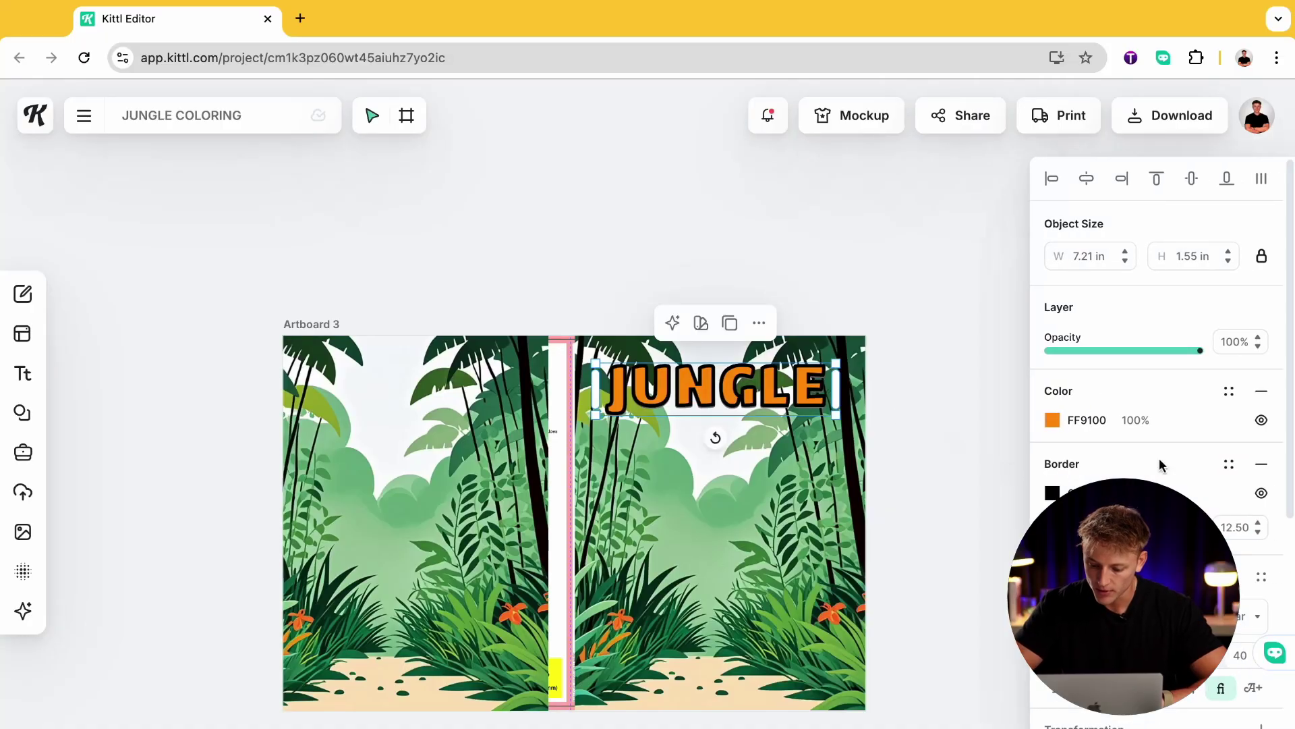
scroll(1156, 463, "down", 5)
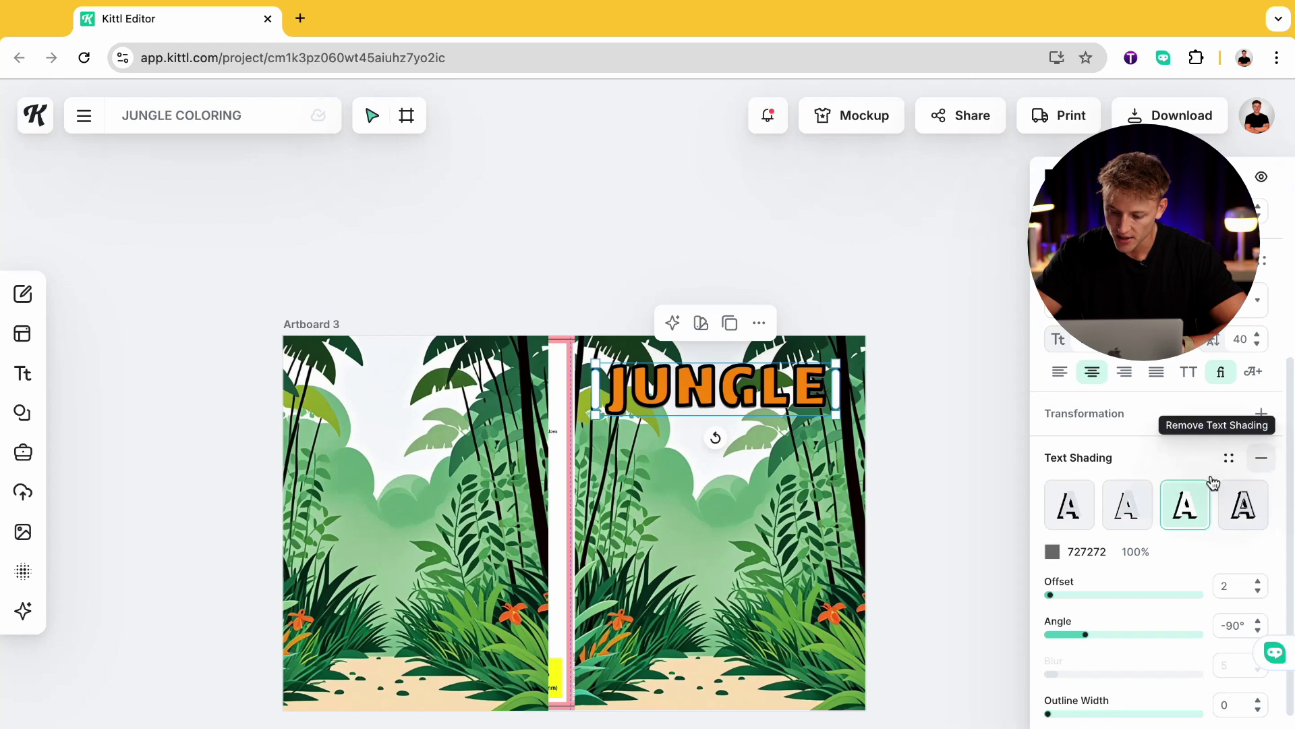
left_click(1053, 553)
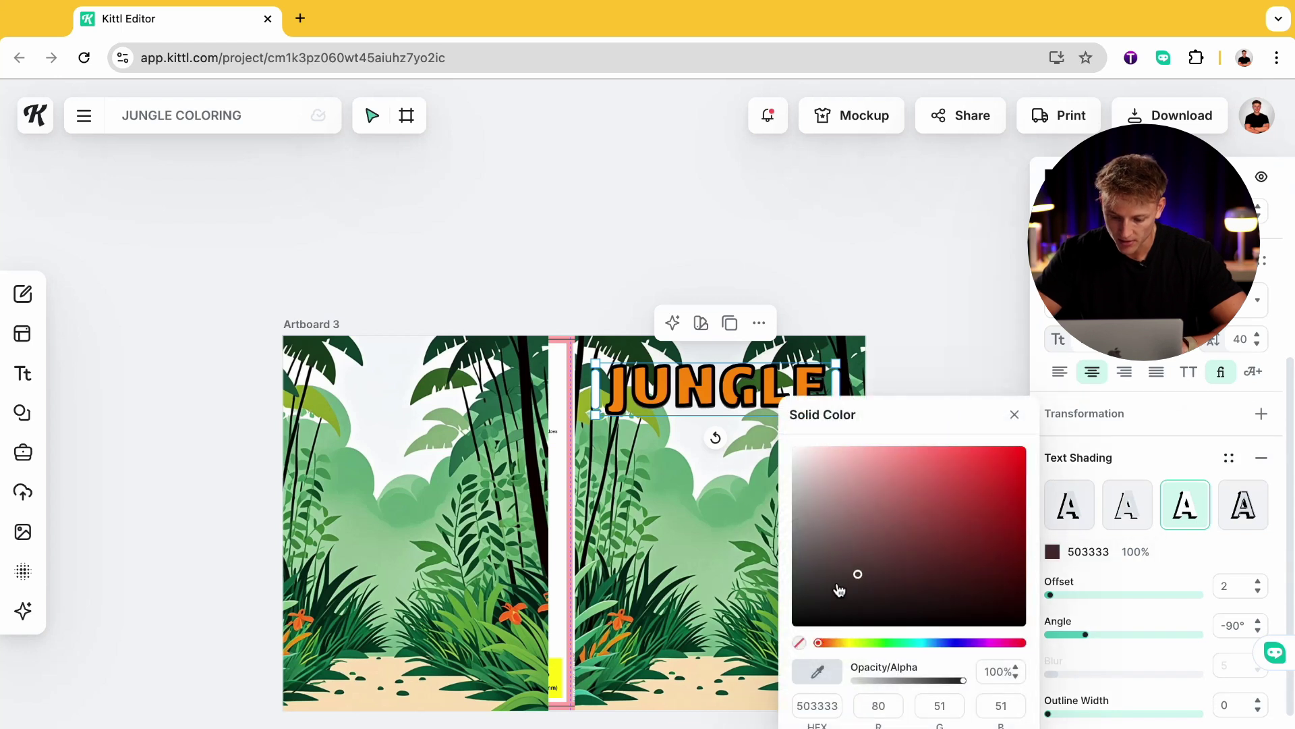
left_click(1116, 460)
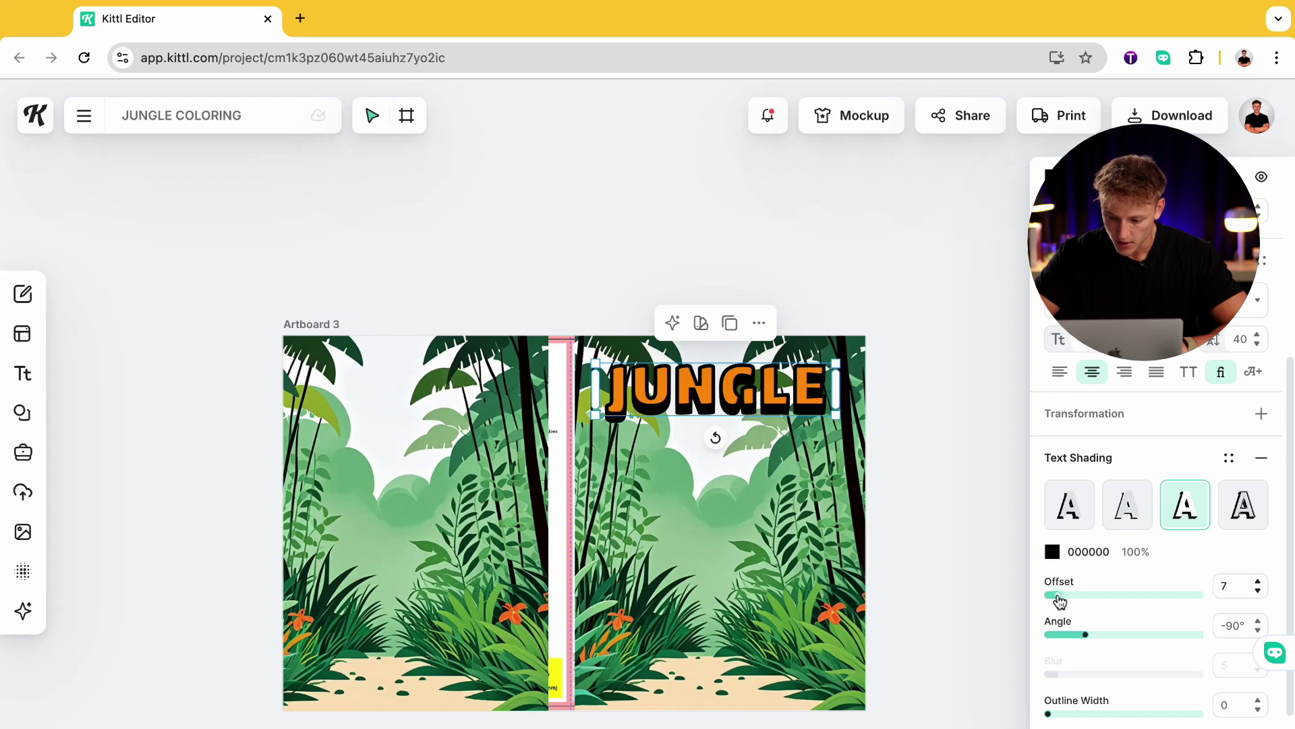
left_click(1001, 568)
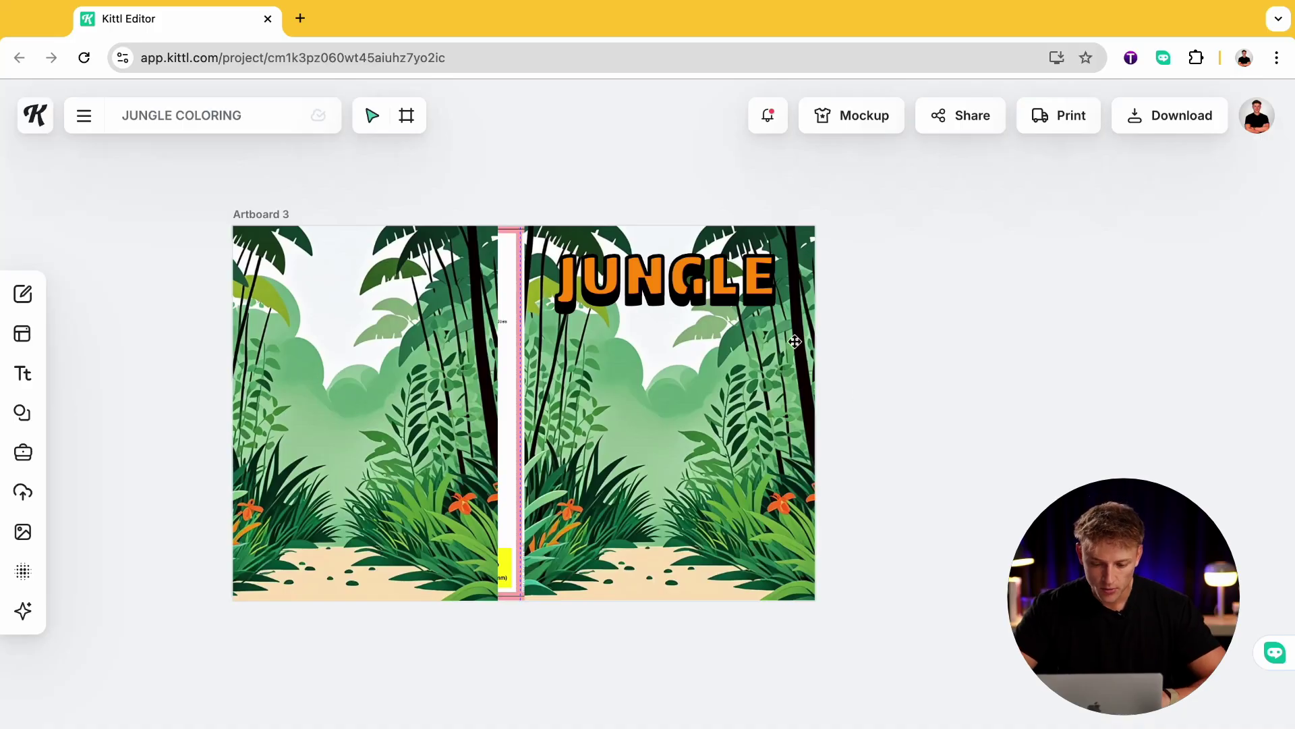
left_click(795, 342)
- Transform the "JUNGLE" title into an arch with a gentle curve of about 18%
left_click(704, 284)
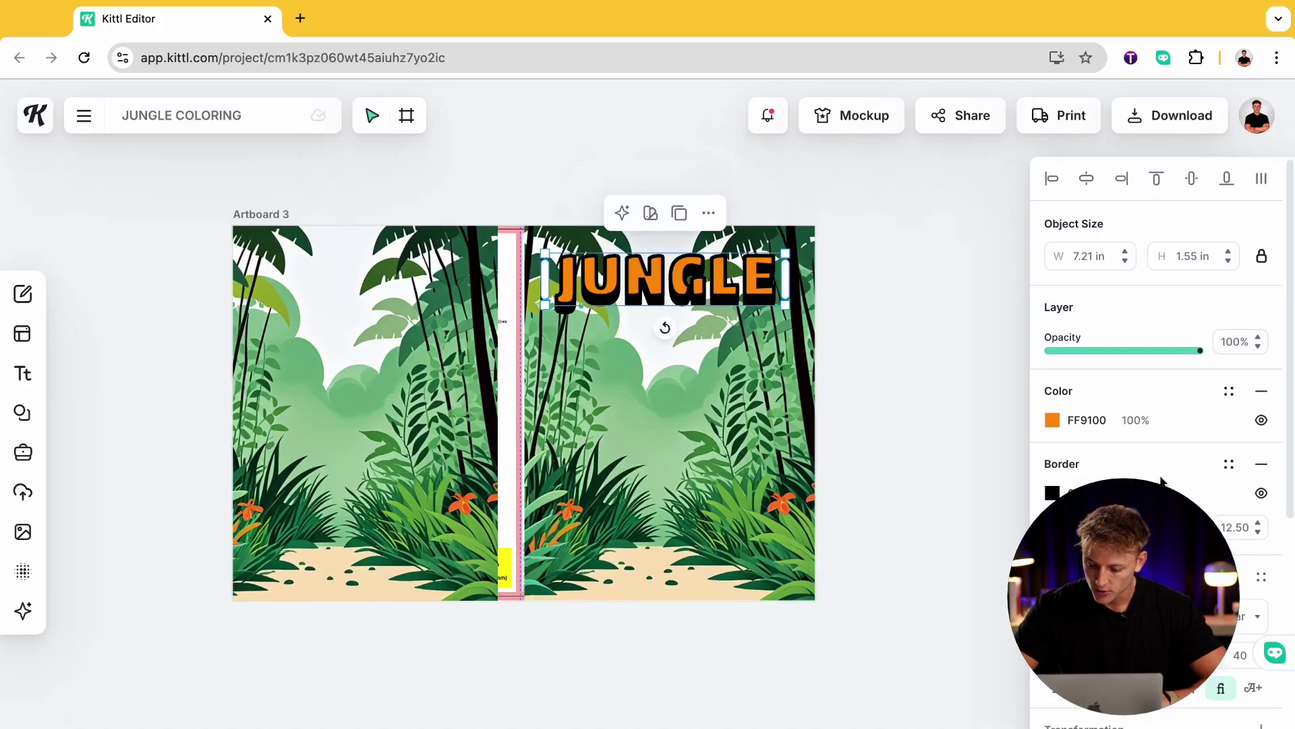
scroll(1157, 492, "down", 5)
left_click(1145, 513)
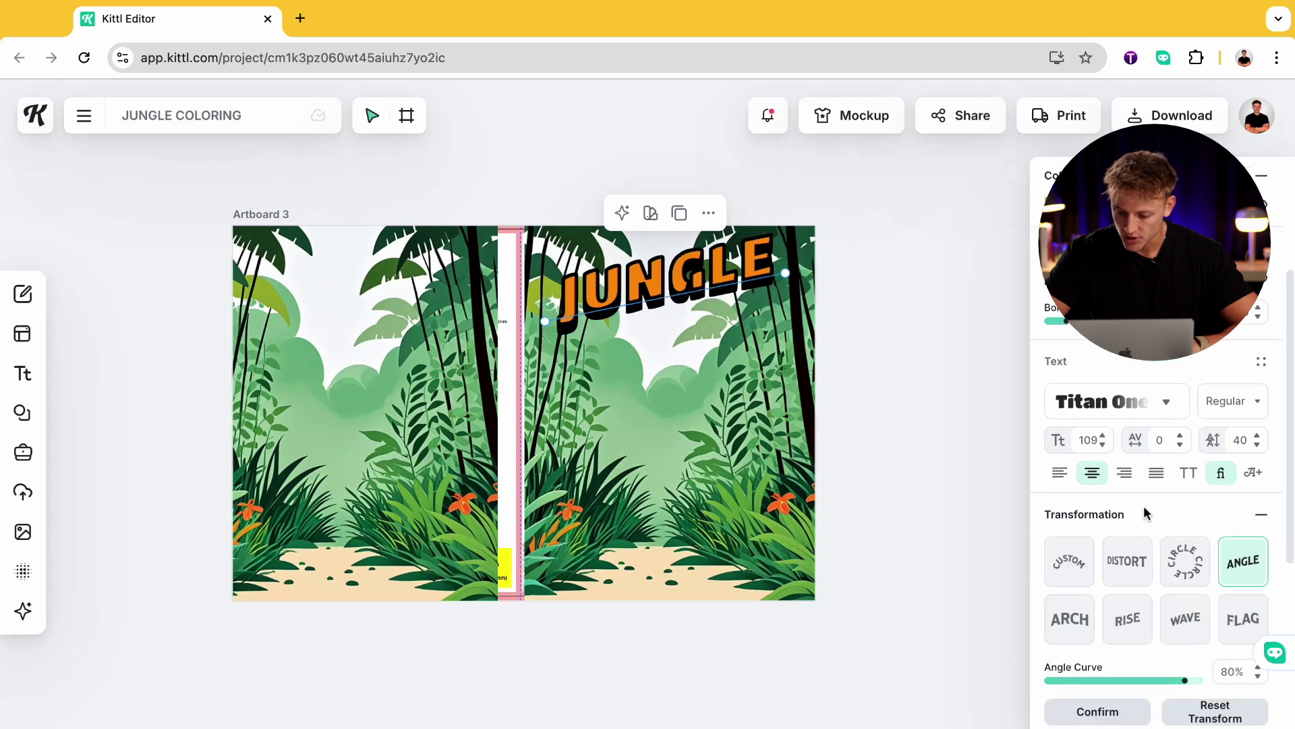
scroll(1133, 523, "down", 1)
left_click(1083, 595)
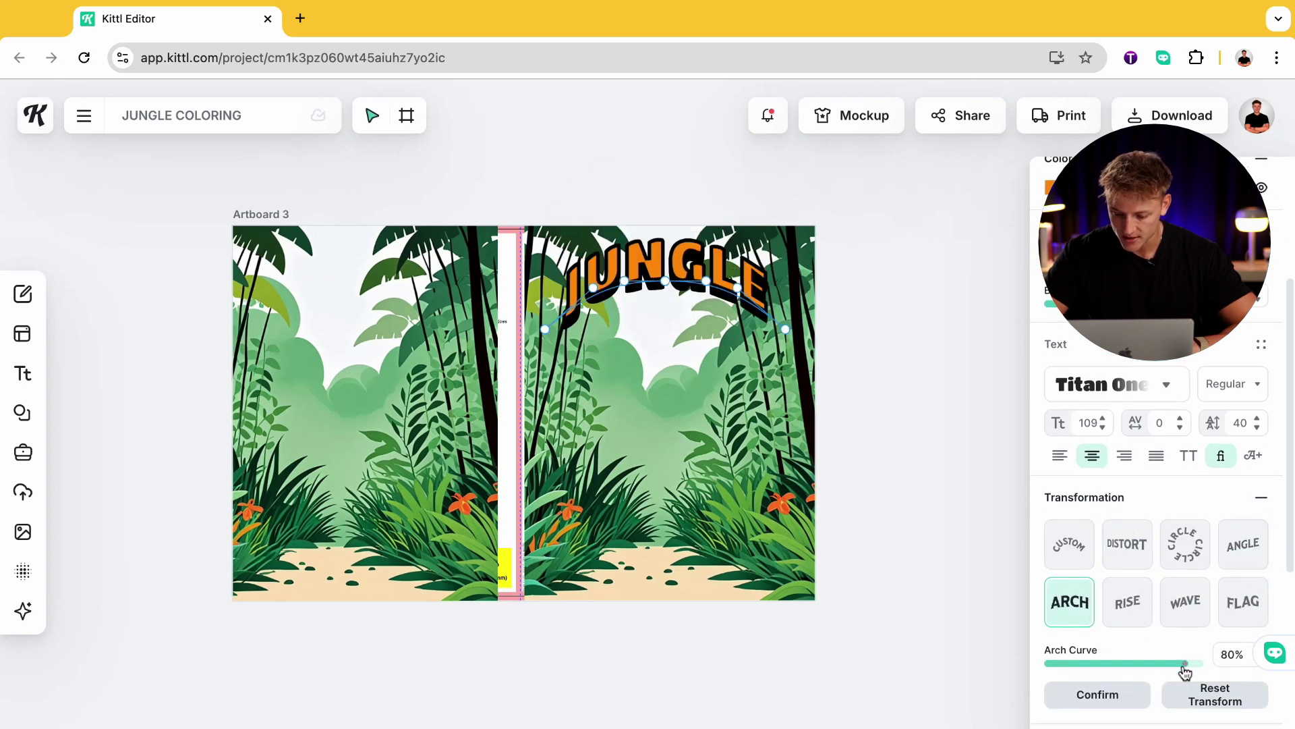
left_click_drag(1185, 670, 1138, 668)
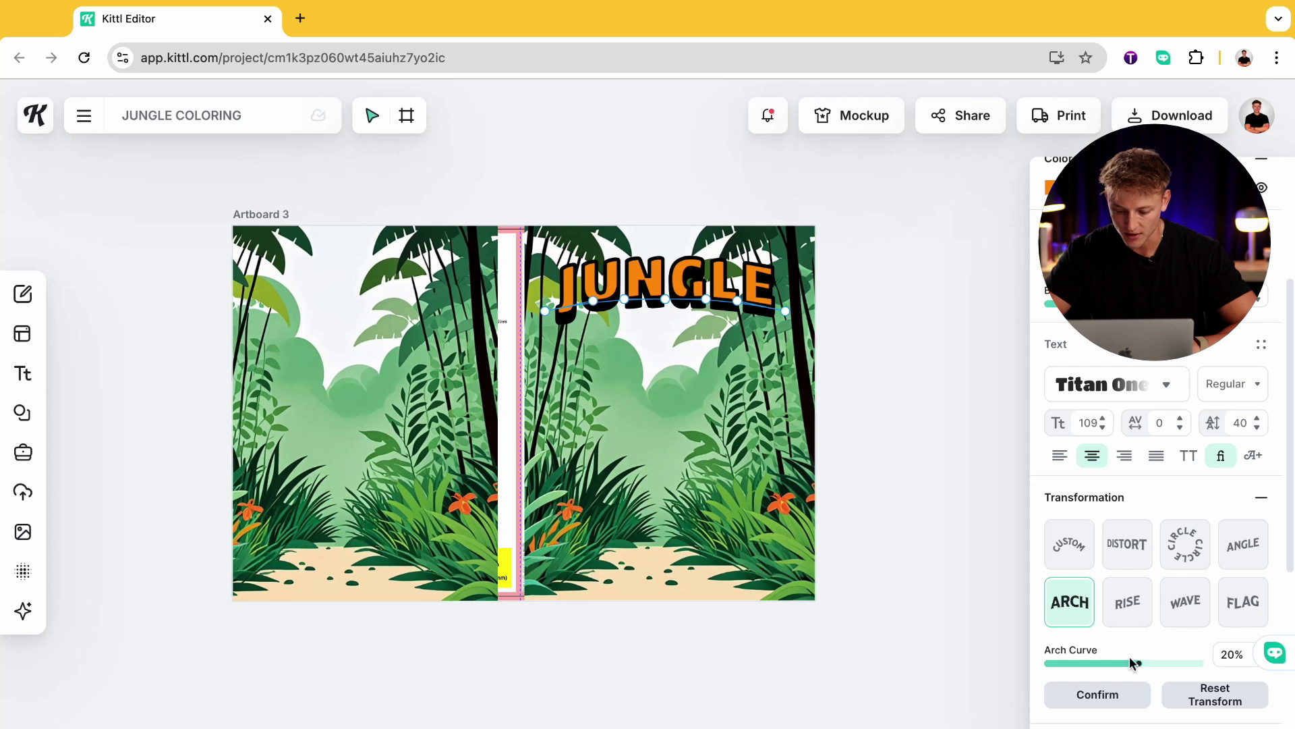
mouse_move(1140, 668)
left_mouse_down()
mouse_move(1184, 668)
mouse_move(1138, 669)
left_mouse_up()
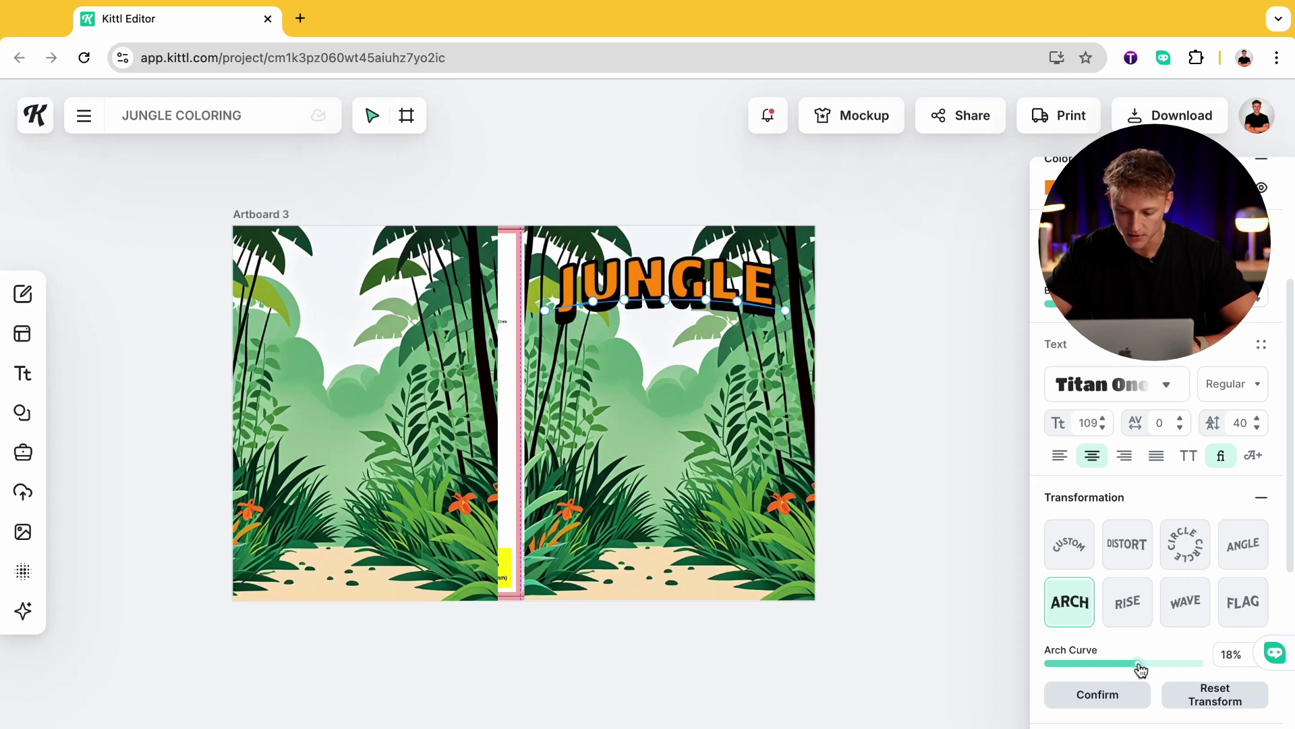
left_click(651, 348)
- Enlarge the arched "JUNGLE" title to font size 119 and set its border weight to 6.60
left_click(651, 348)
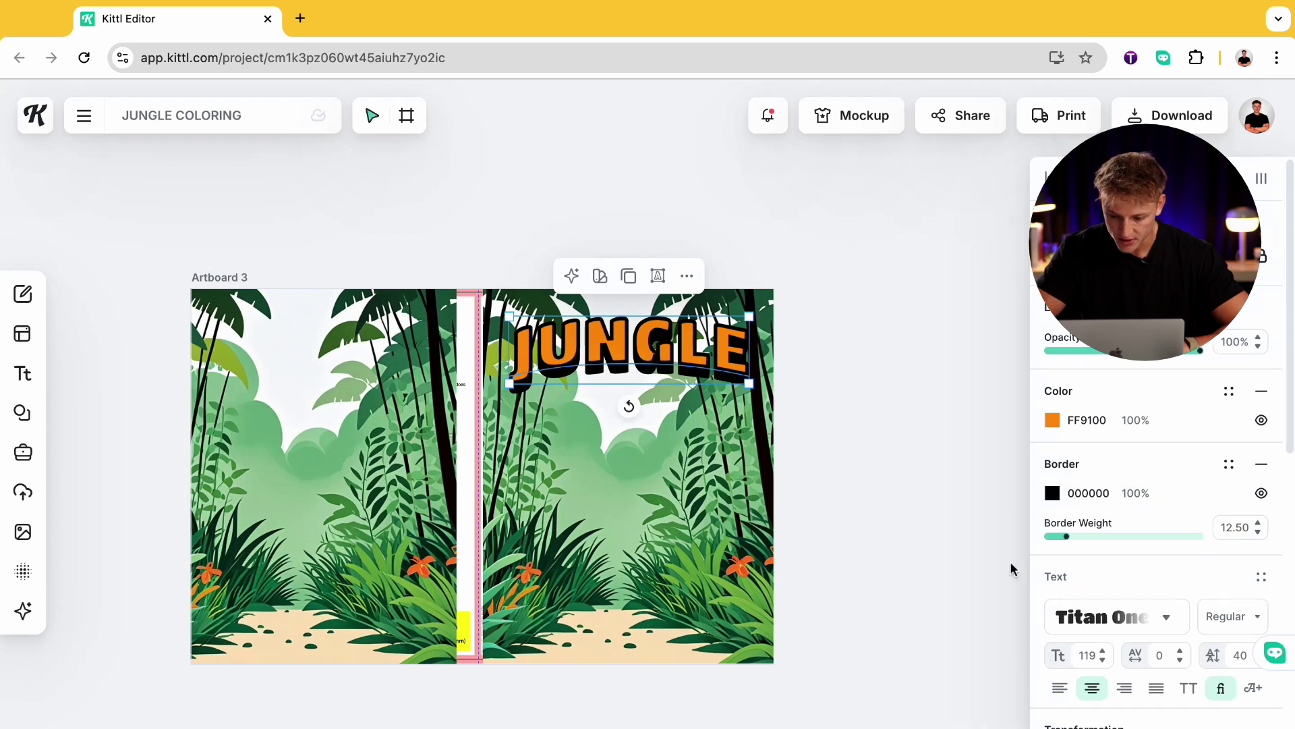
left_click_drag(1065, 542, 1062, 542)
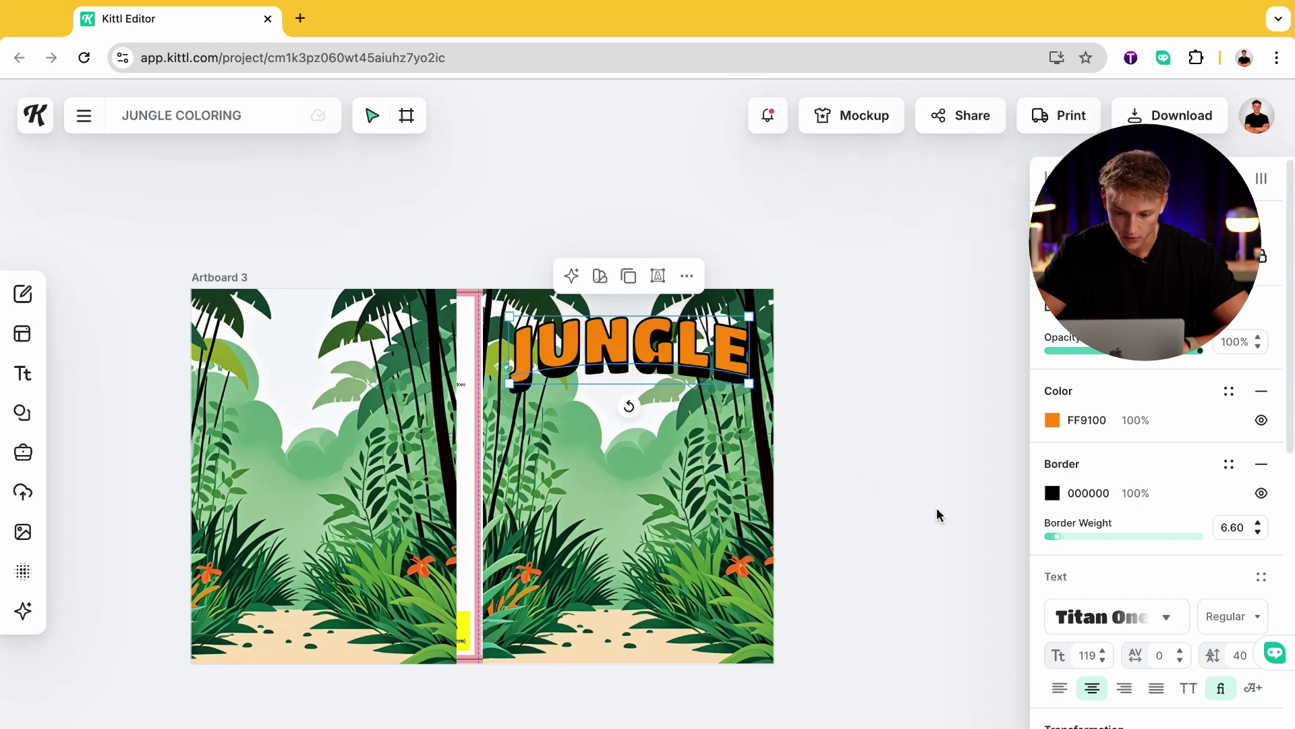
left_click(863, 473)
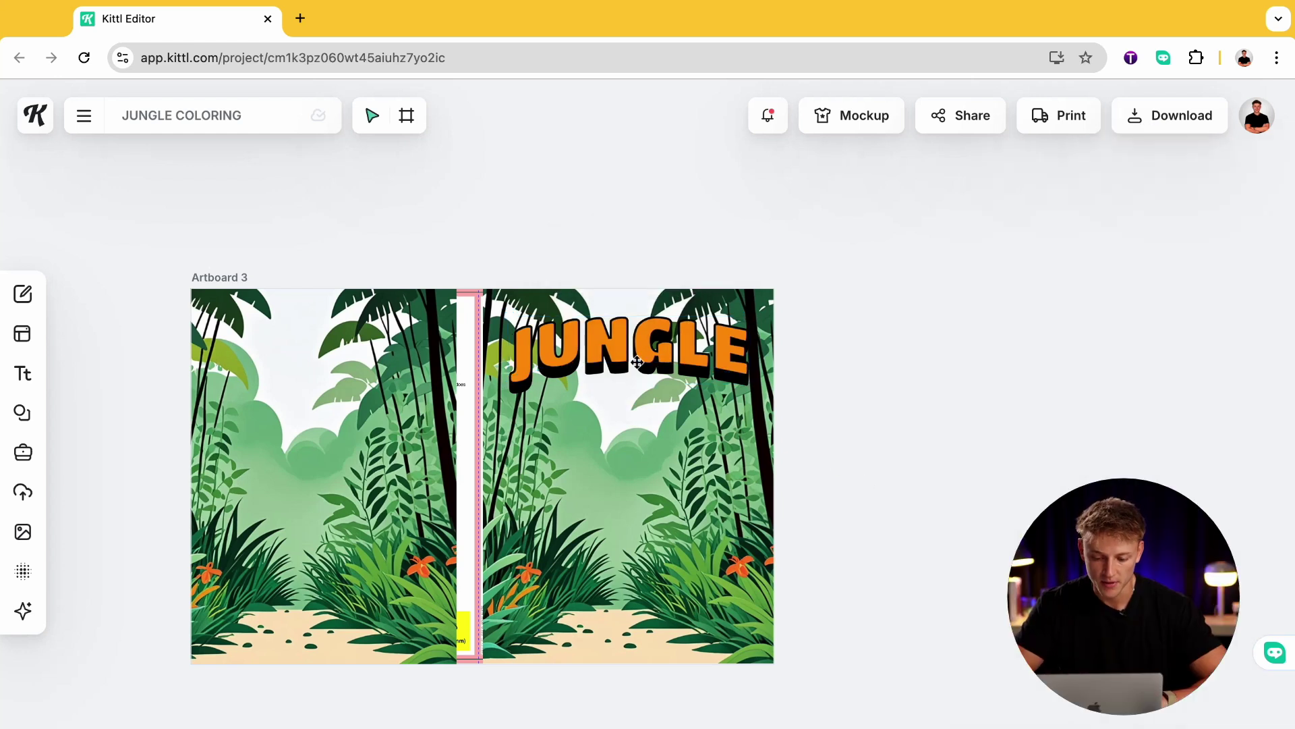
- Duplicate the "JUNGLE" title below itself and change the copy's text to "COLOURING", fitted to about 6.79 in wide
scroll(899, 389, "down", 1)
scroll(898, 389, "up", 1)
scroll(899, 390, "up", 1)
left_click(715, 375)
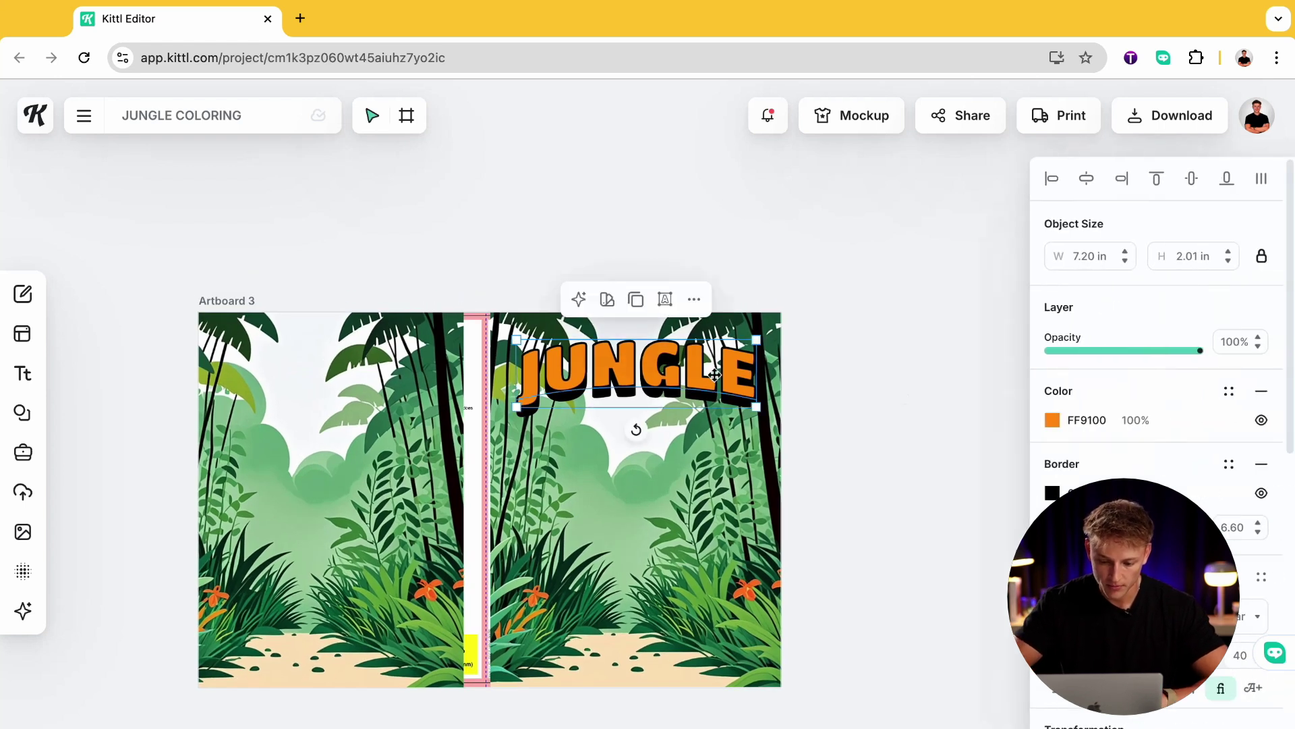
left_click_drag(715, 376, 717, 446)
double_click(716, 445)
type("COLOUR")
key("Escape")
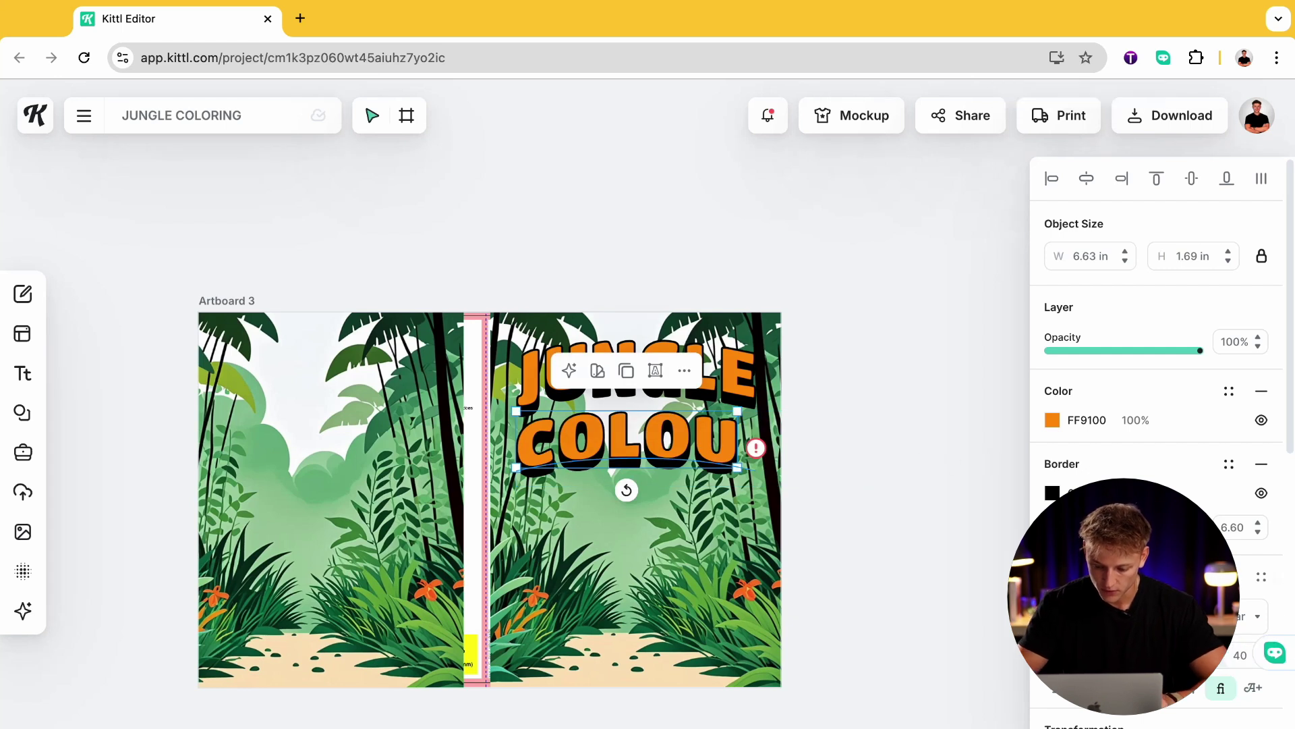
left_click(756, 448)
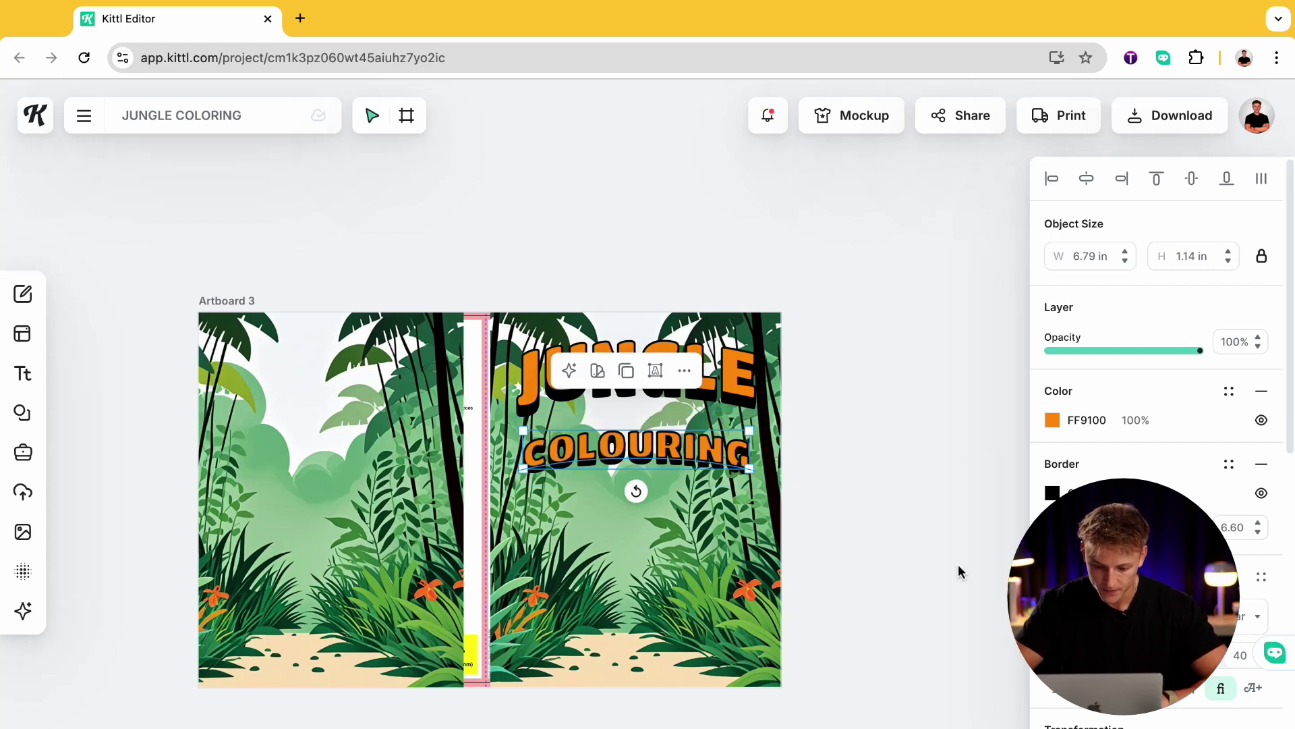
left_click(960, 569)
- Move "COLOURING" up close beneath "JUNGLE" and set its border weight to 4.20
left_click(651, 450)
left_click_drag(650, 450, 653, 430)
left_click(817, 519)
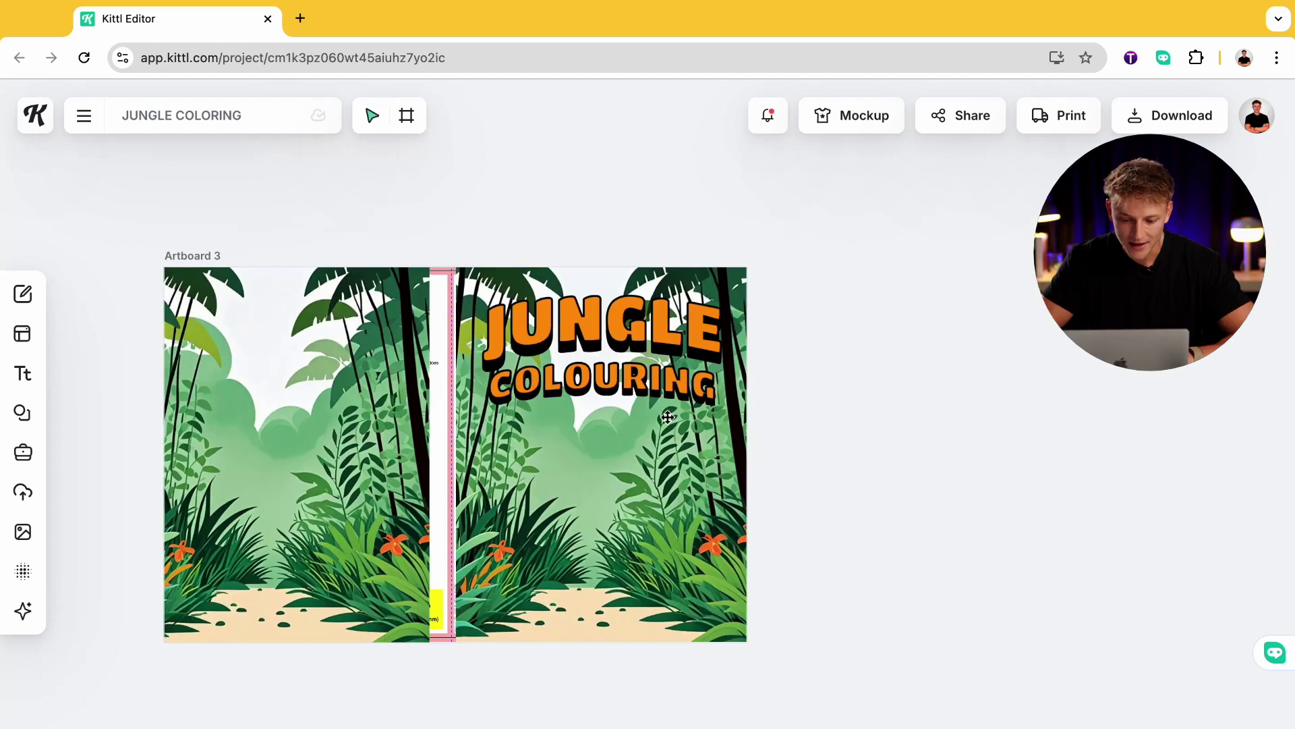
left_click(667, 417)
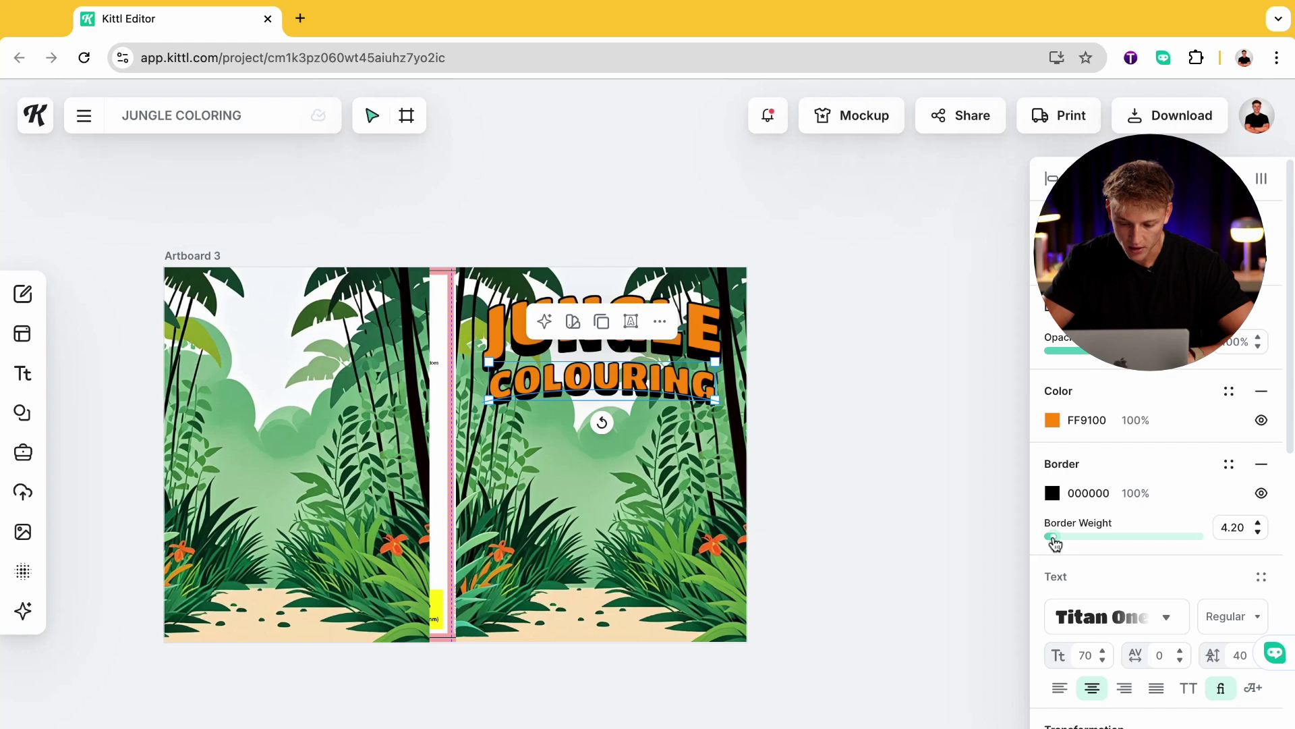
left_click(901, 469)
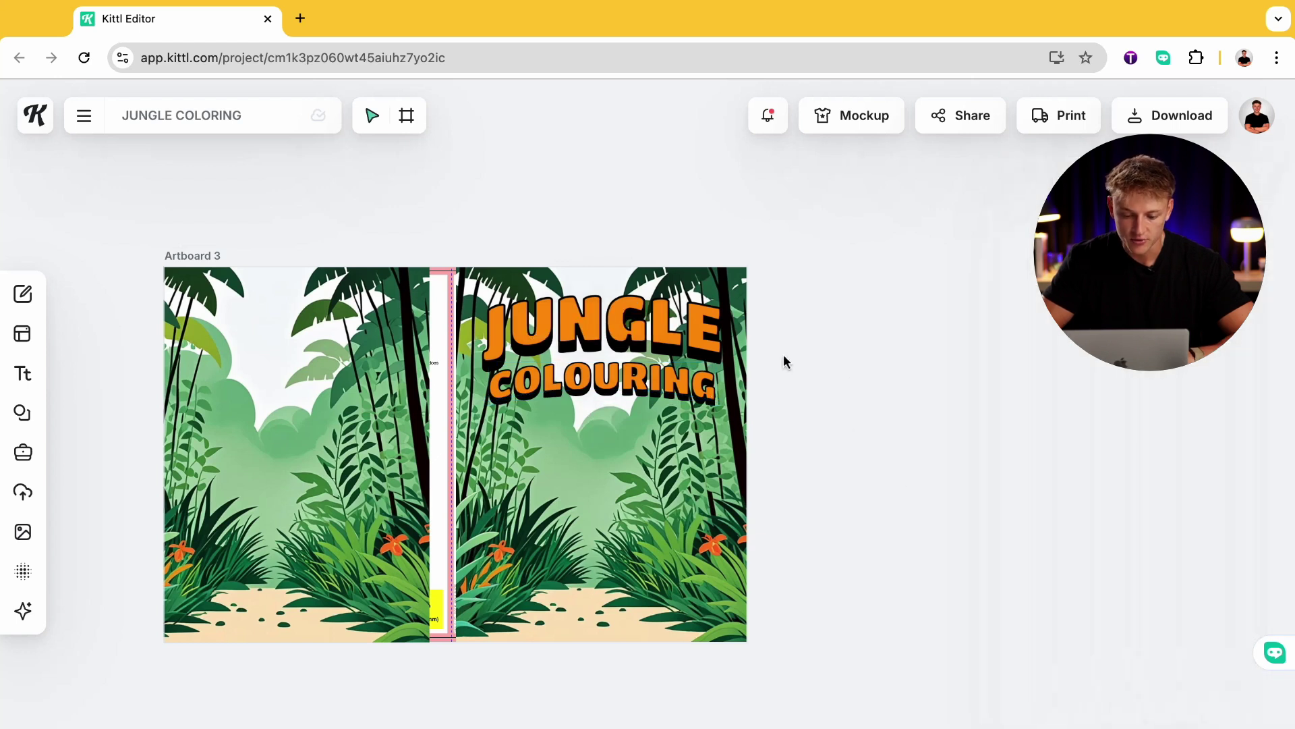
- Duplicate "COLOURING" beneath itself, change the copy's text to "FOR KIDS" and centre it under the other title lines
scroll(765, 436, "down", 1)
scroll(765, 436, "left", 2)
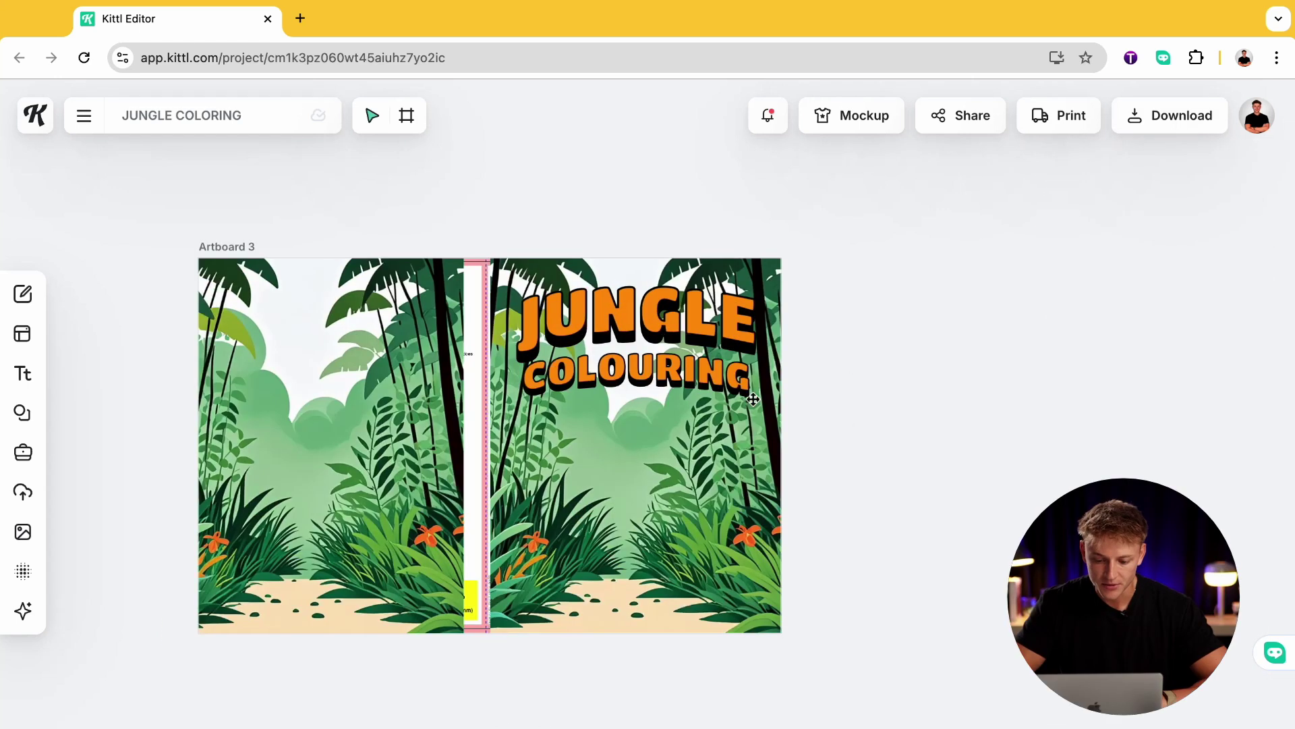
left_click(723, 383)
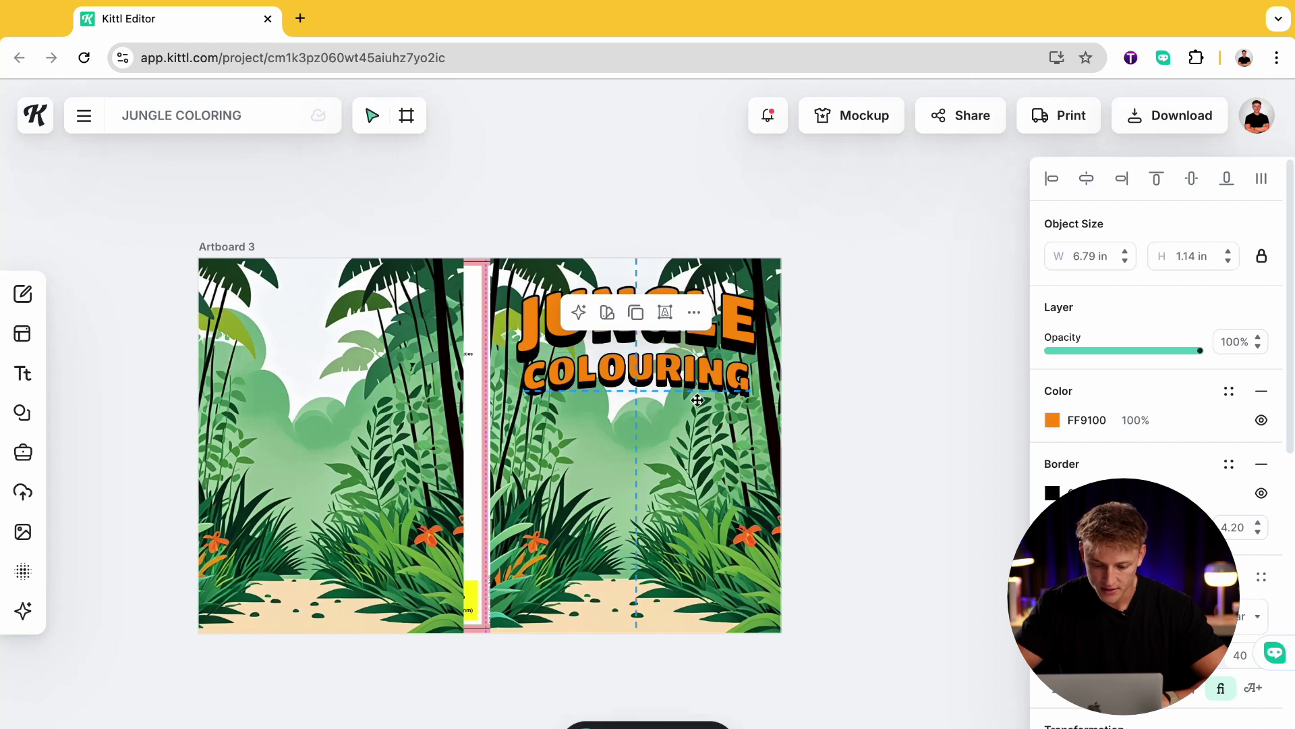
left_click_drag(722, 383, 697, 423)
double_click(697, 418)
type("FOR")
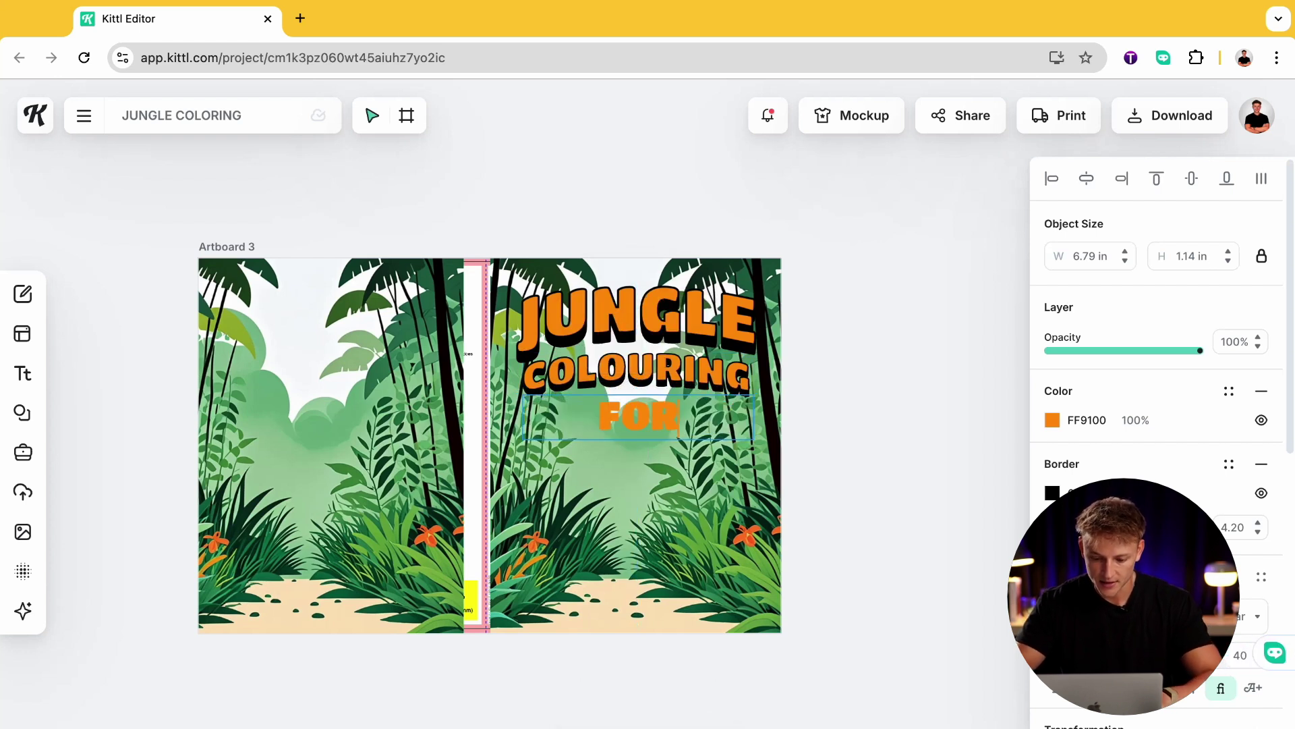
type(" KIDS")
key("Escape")
left_click(861, 479)
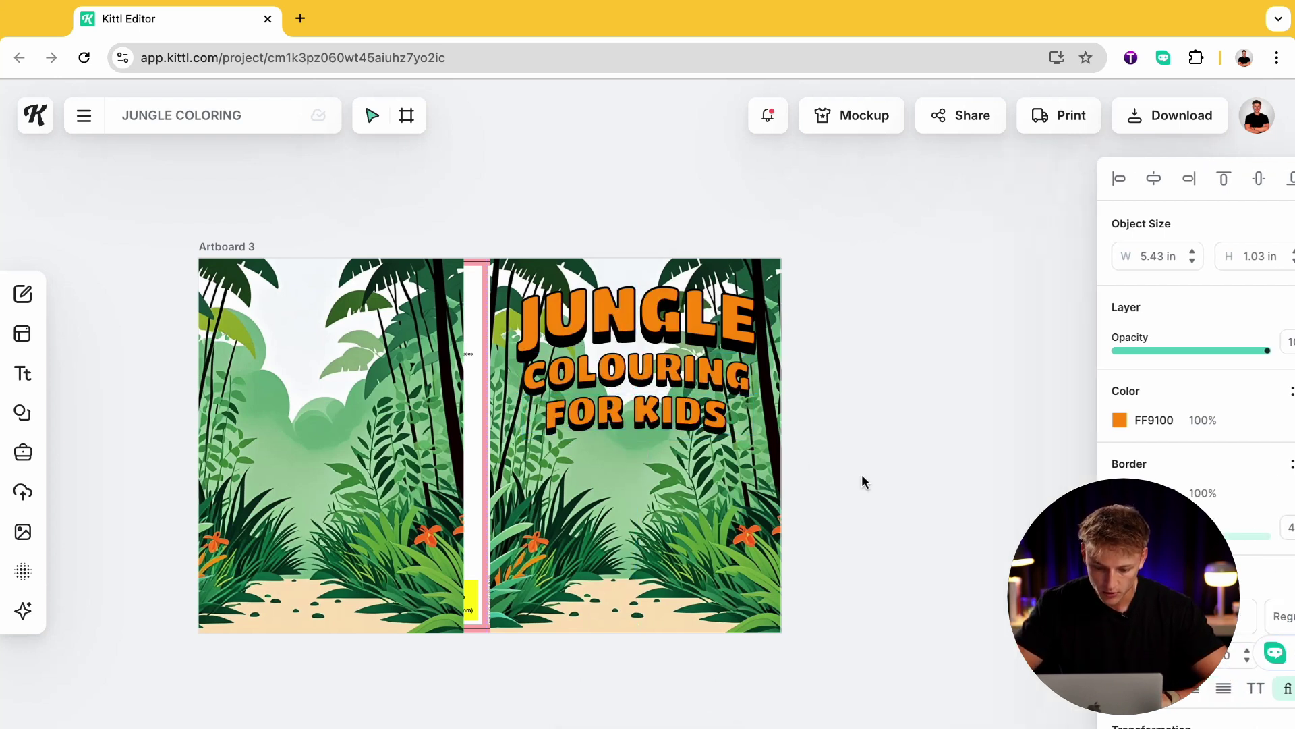
left_click(688, 421)
left_click_drag(688, 421, 677, 423)
left_click(939, 484)
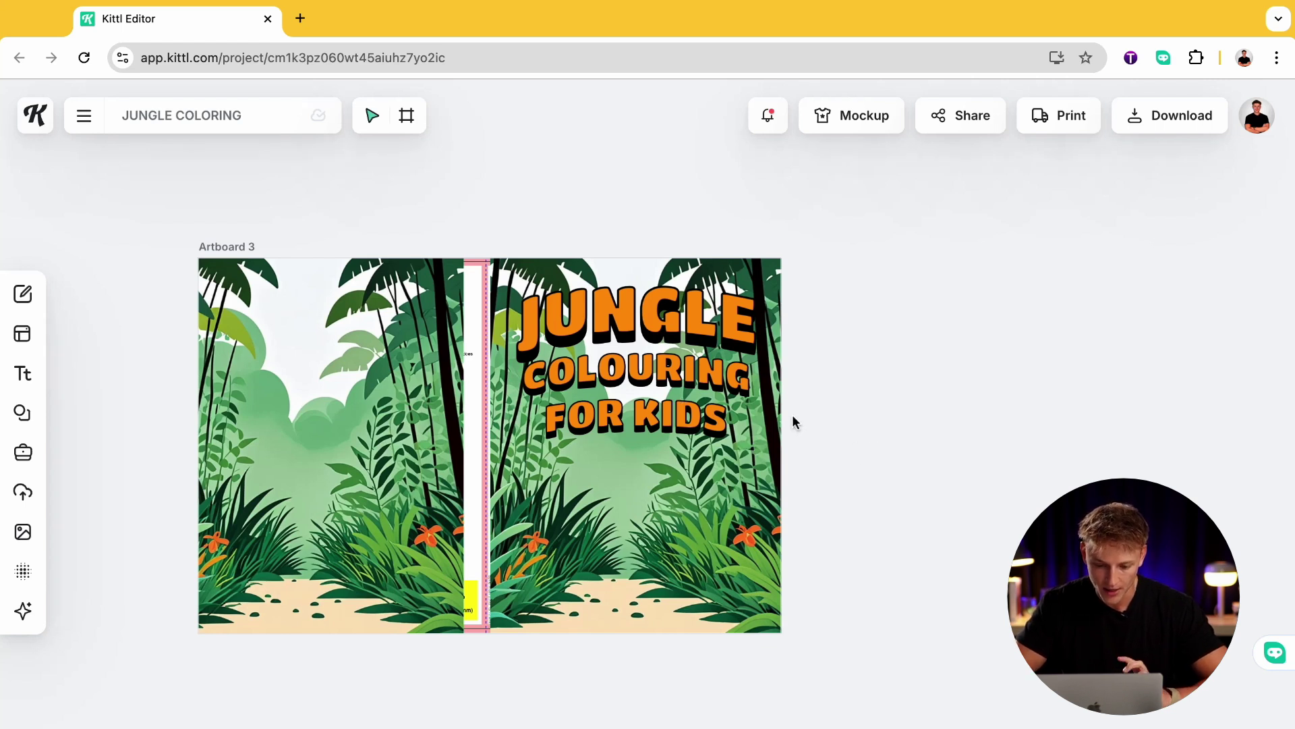
- Change the fill colour of the "FOR KIDS" text to white
left_click(688, 426)
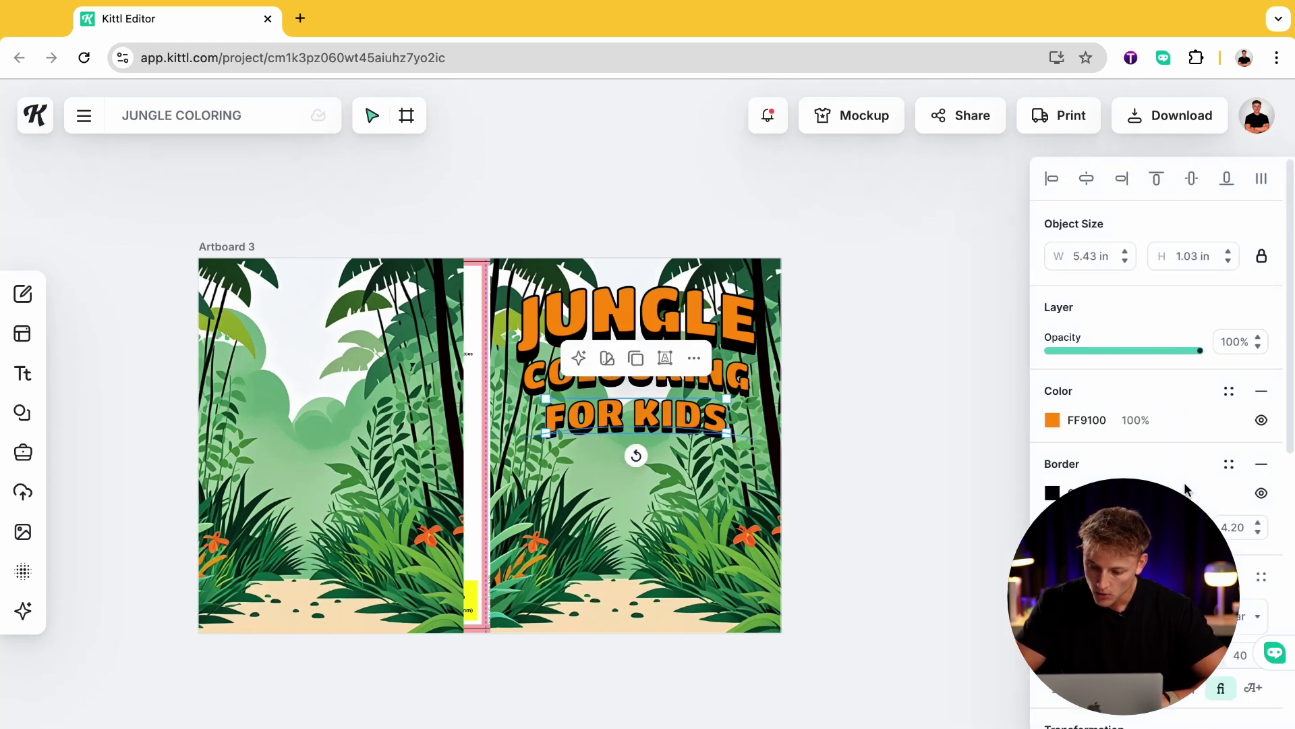
left_click(1054, 426)
left_click_drag(920, 486, 791, 442)
left_click(842, 335)
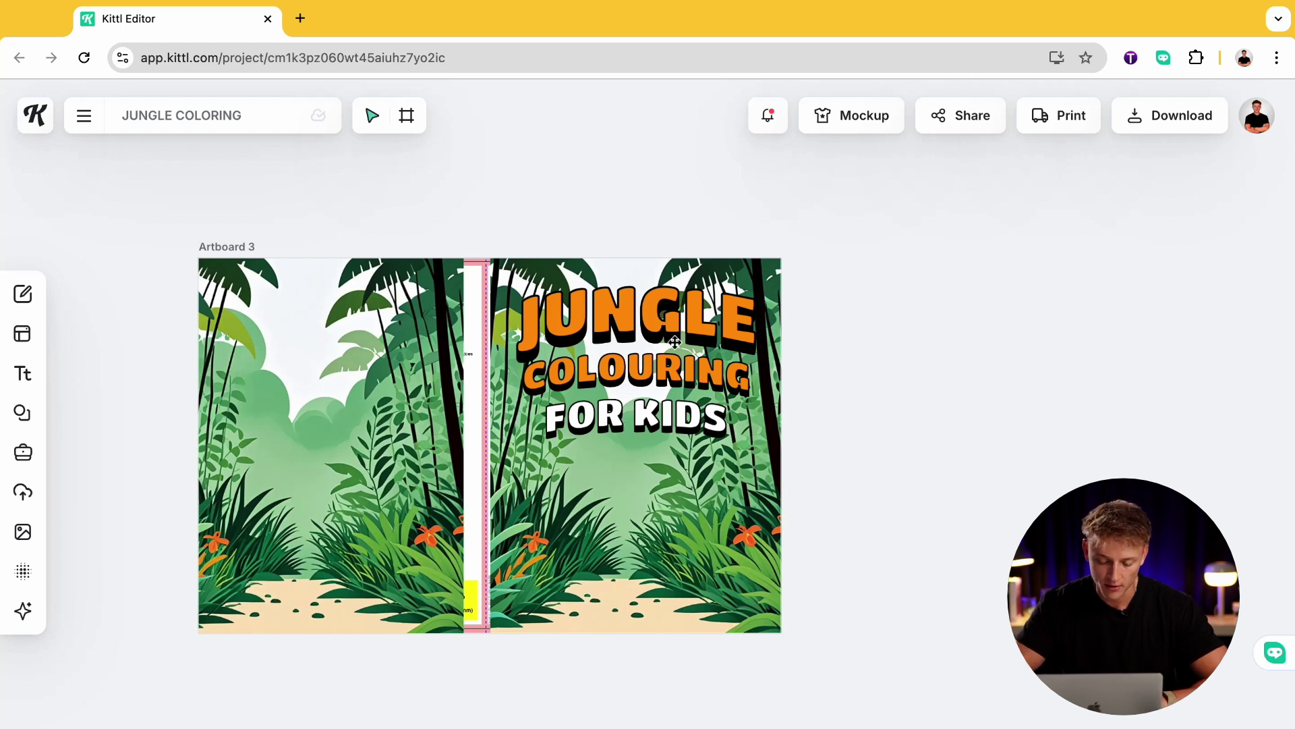
- Generate an AI image from the prompt "CUTE TIGER" in the Kawaii Icon clipart style
scroll(821, 424, "down", 3)
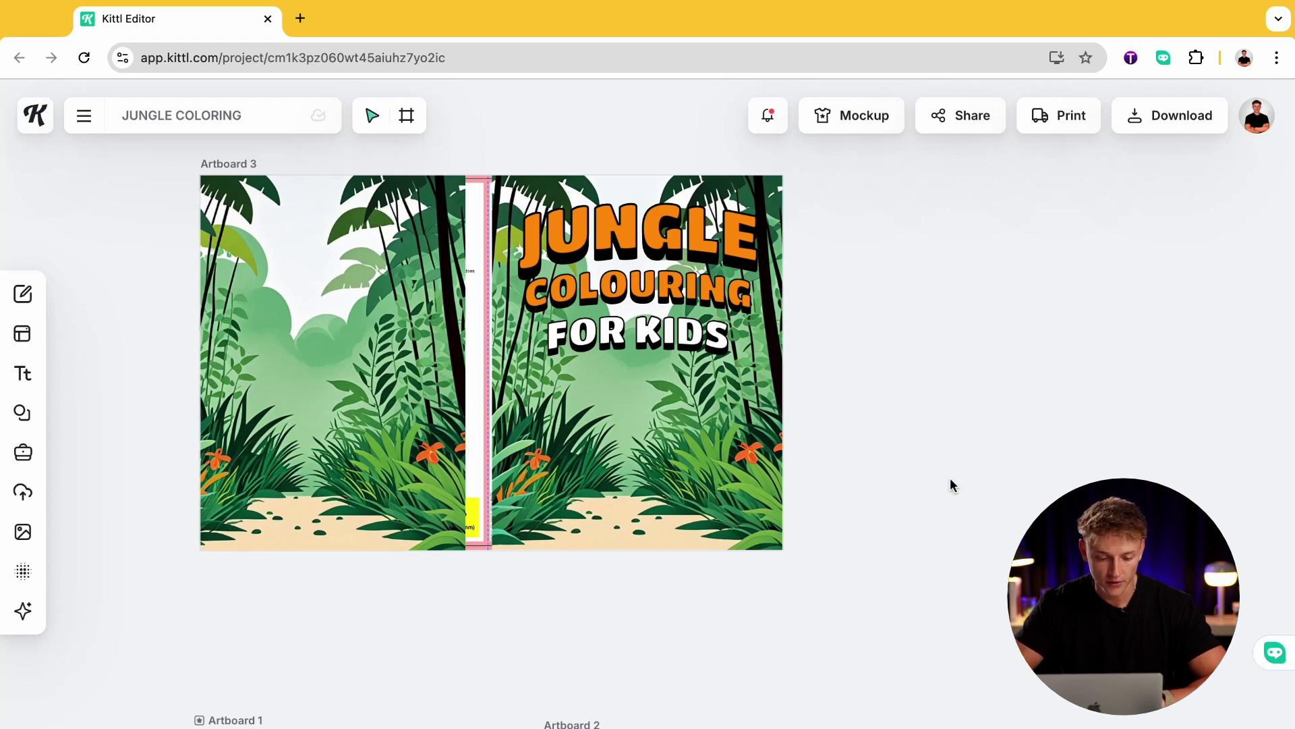
left_click(25, 611)
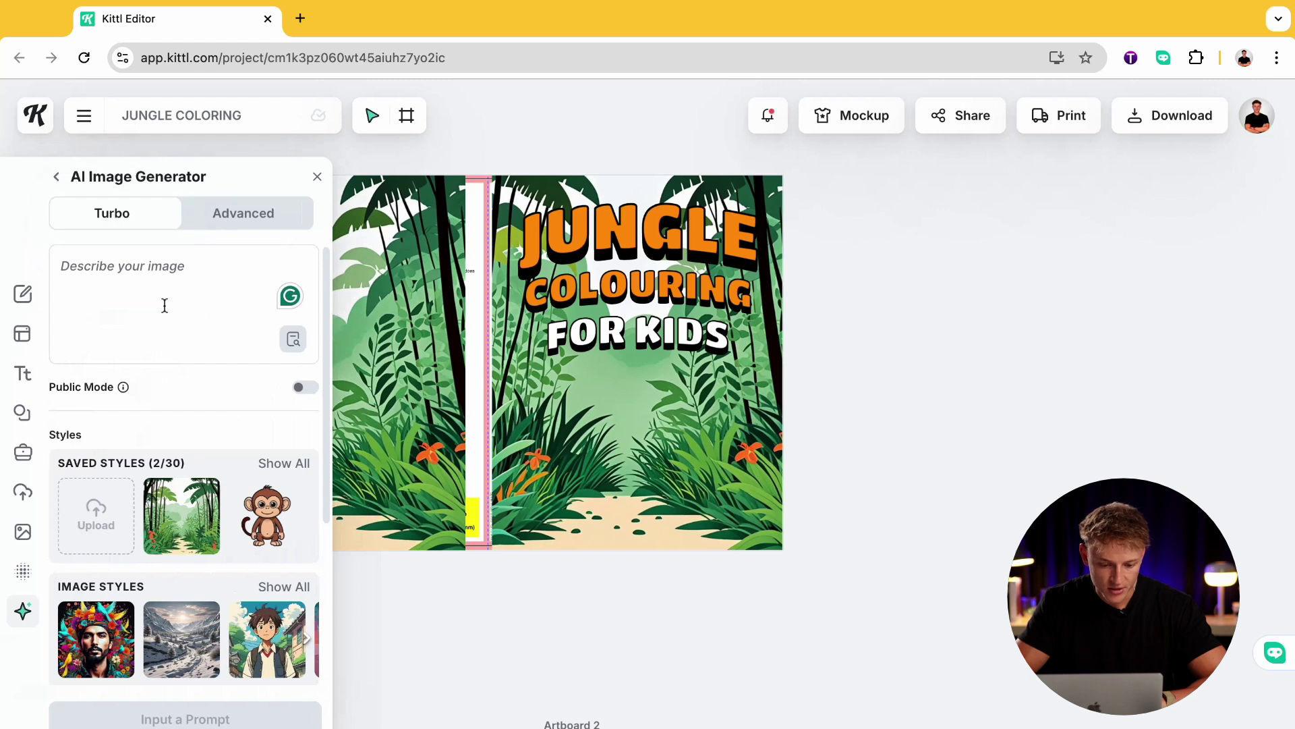
type("CUTE TIGER")
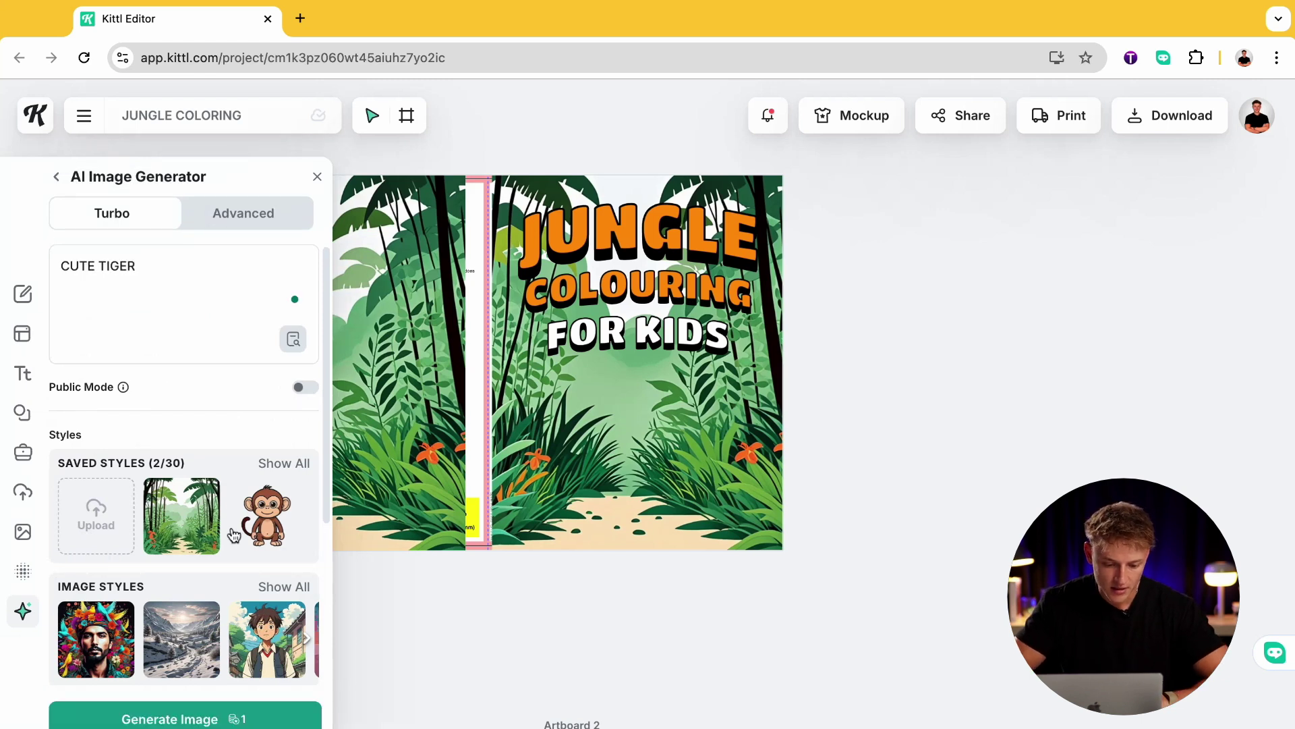
left_click(274, 574)
scroll(408, 427, "down", 3)
scroll(408, 427, "down", 1)
left_click(398, 530)
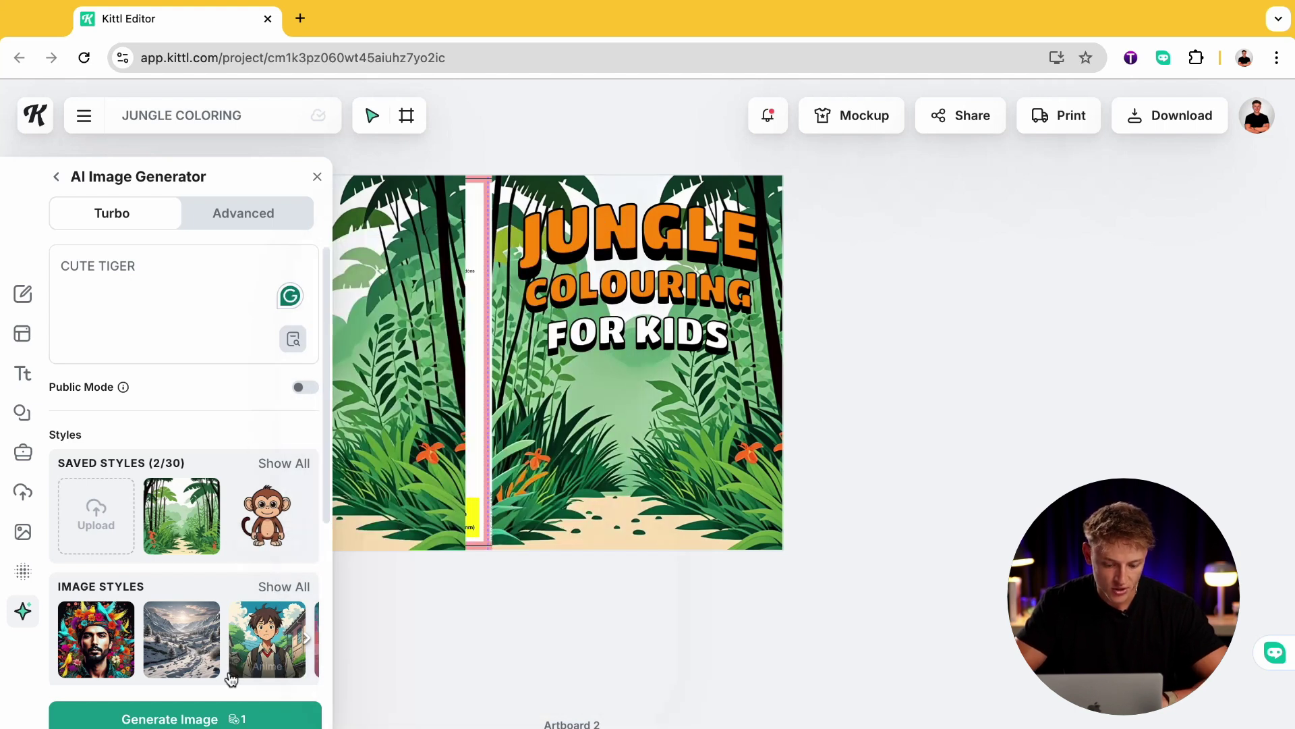
left_click(221, 715)
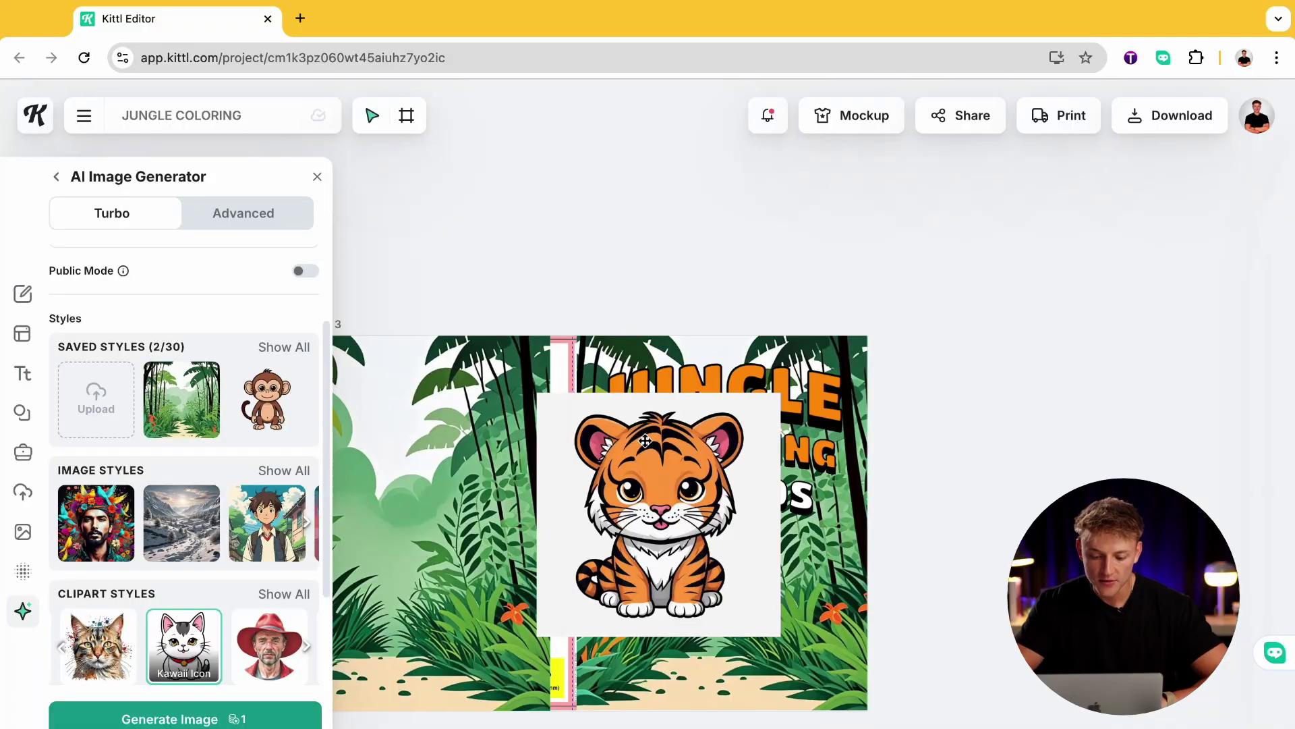
- Move the tiger image onto the lower front cover and remove its background with the AI Background Remover
left_click(660, 462)
left_click_drag(659, 463, 668, 495)
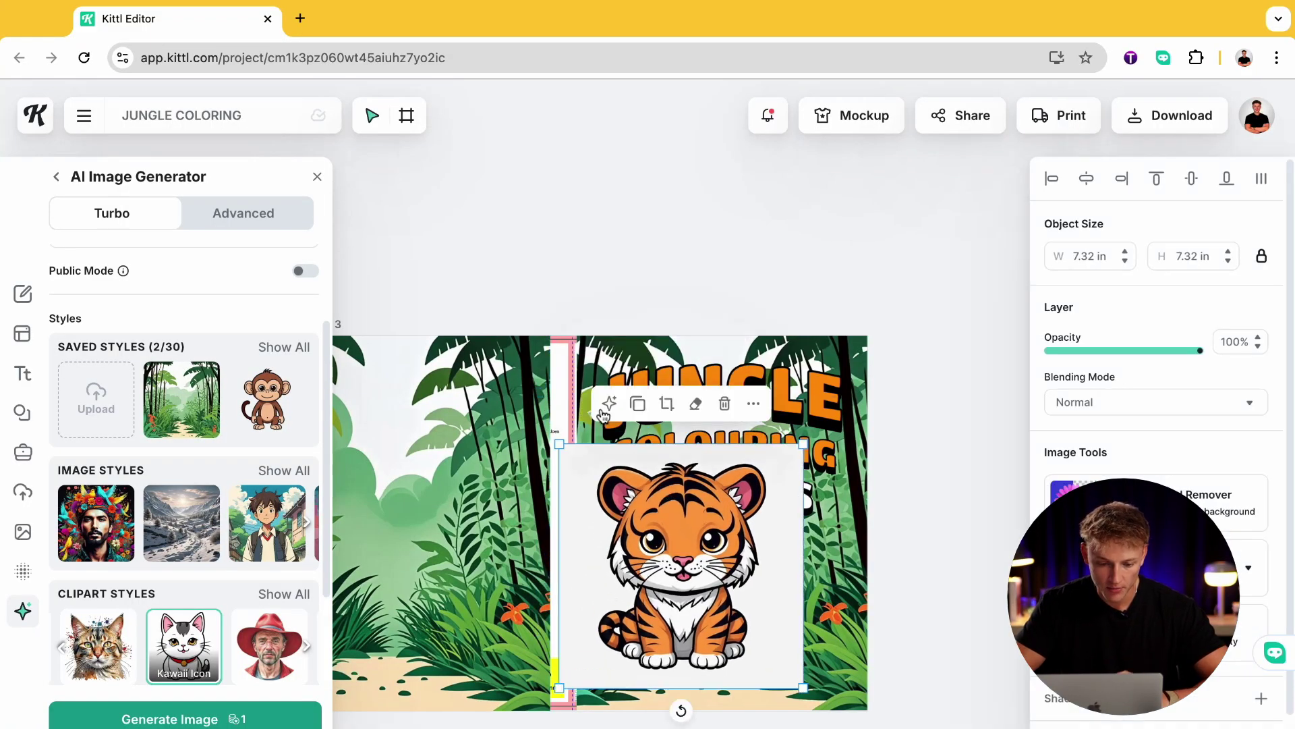
left_click(318, 177)
left_click_drag(733, 574, 751, 597)
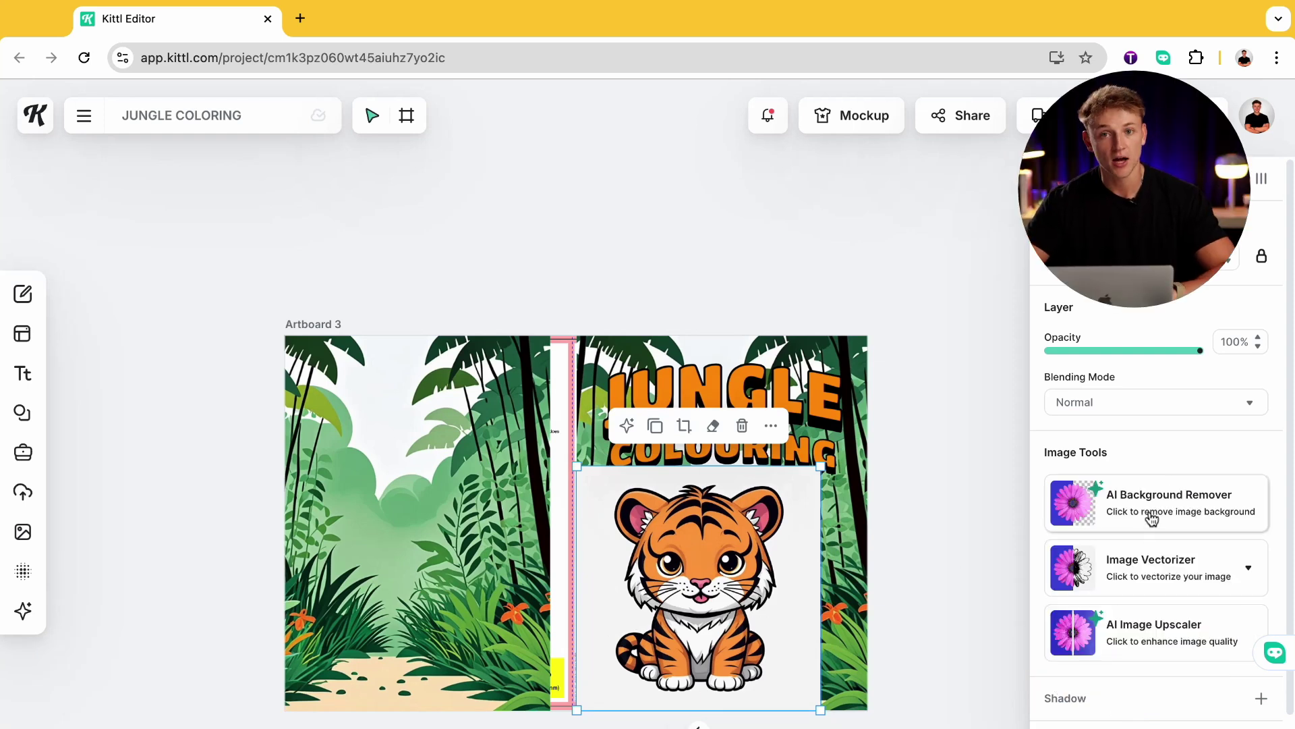
left_click(1151, 516)
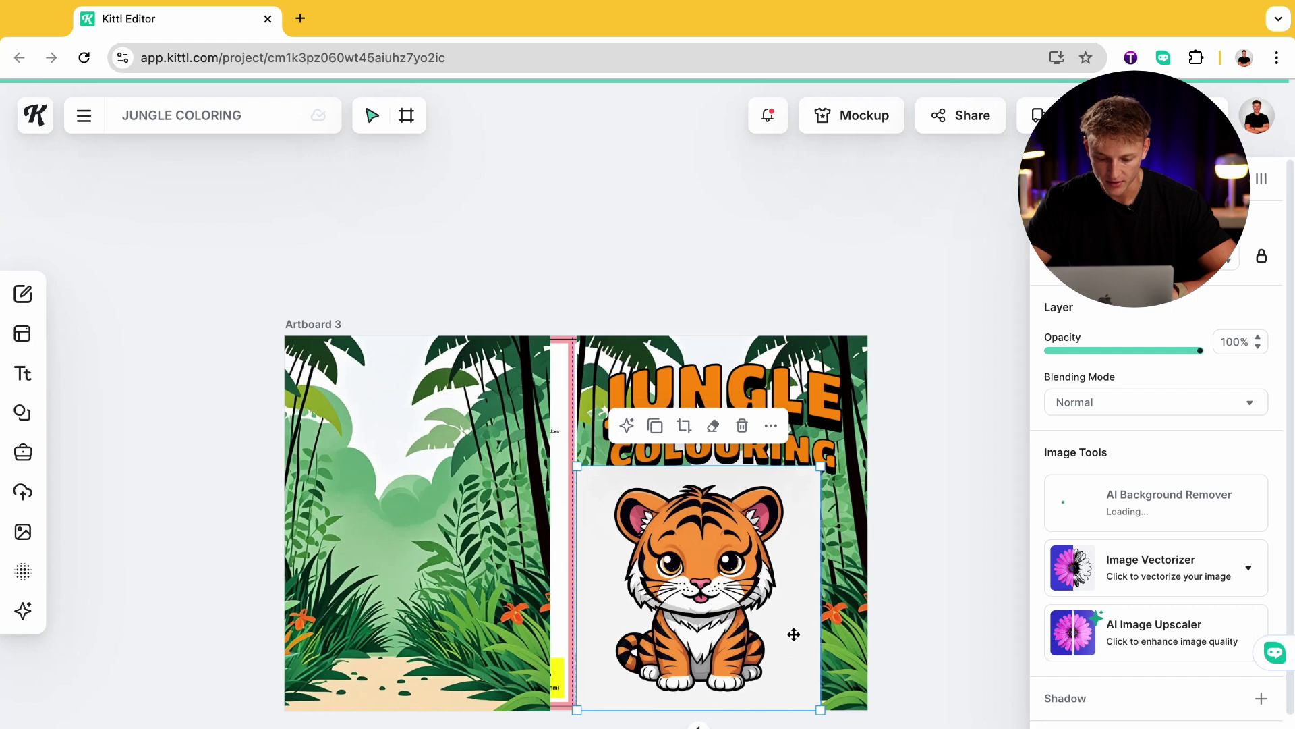
- Shrink the tiger to about 5.99 in and place it in the front cover's lower left, beneath the title
scroll(793, 634, "down", 1)
scroll(793, 634, "right", 1)
left_click_drag(781, 417, 740, 467)
left_click_drag(685, 542, 671, 550)
- Generate an AI image from the prompt "CUTE MONKEY" in the Kawaii Icon clipart style
left_click(23, 610)
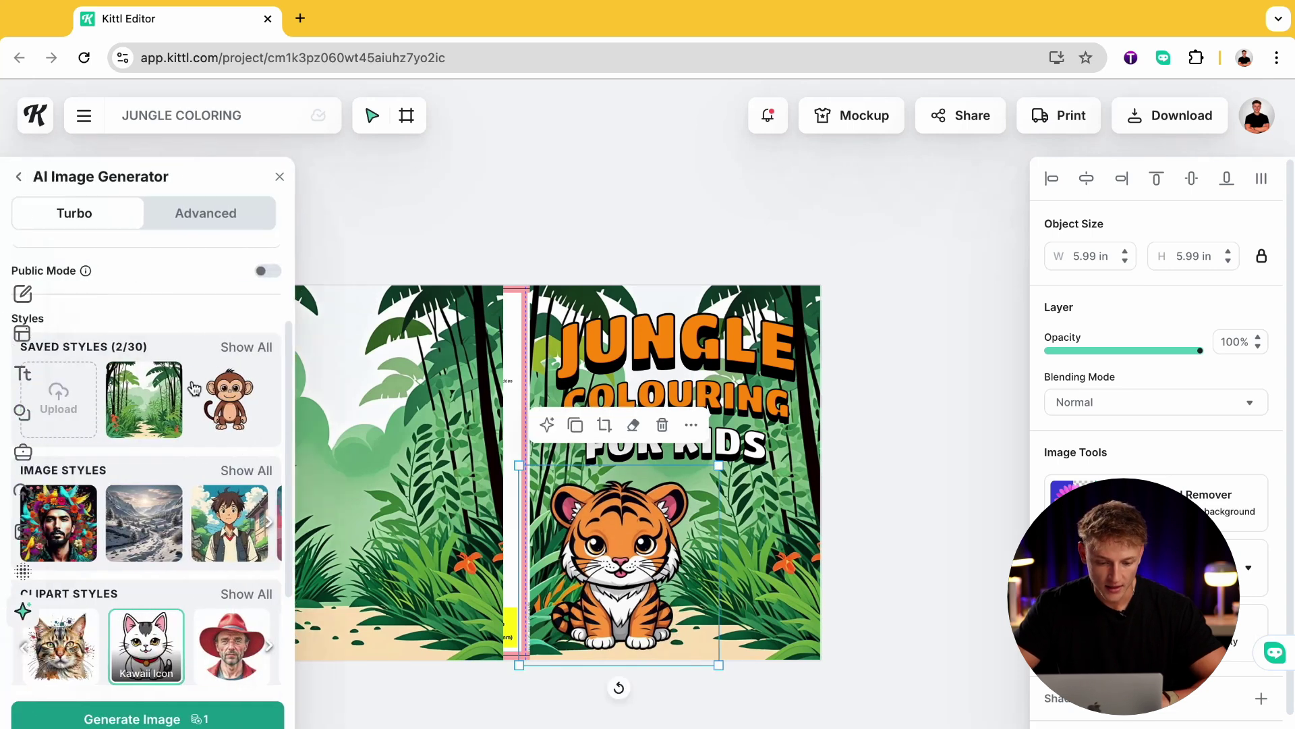
triple_click(155, 293)
type("CUTE MONKEY")
key("Return")
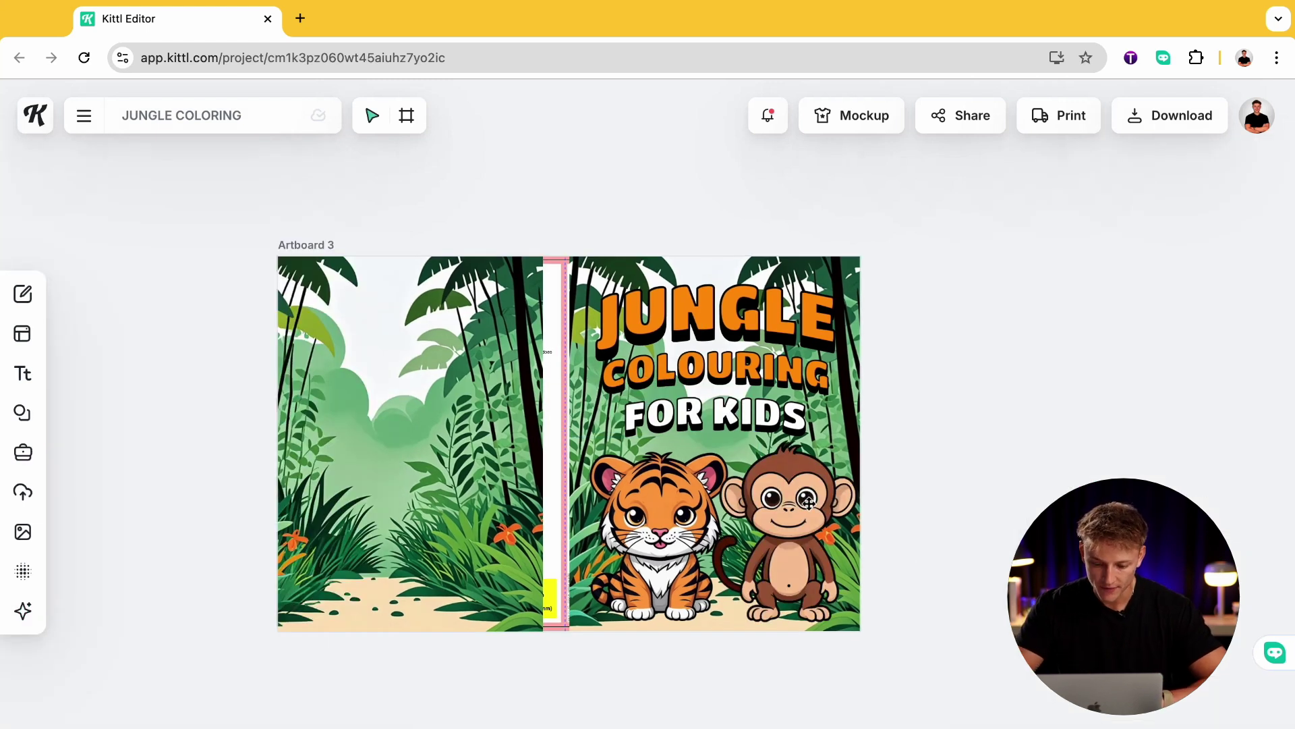
left_click(808, 502)
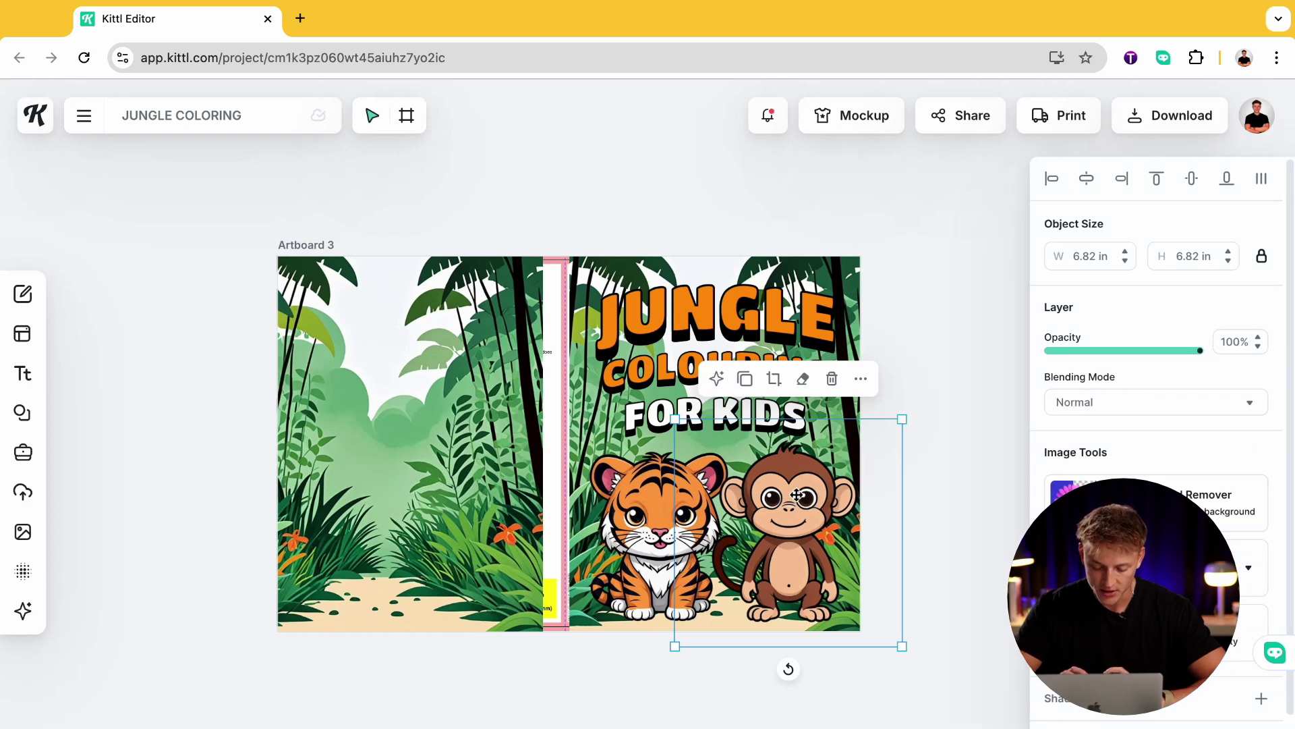
left_click(640, 517)
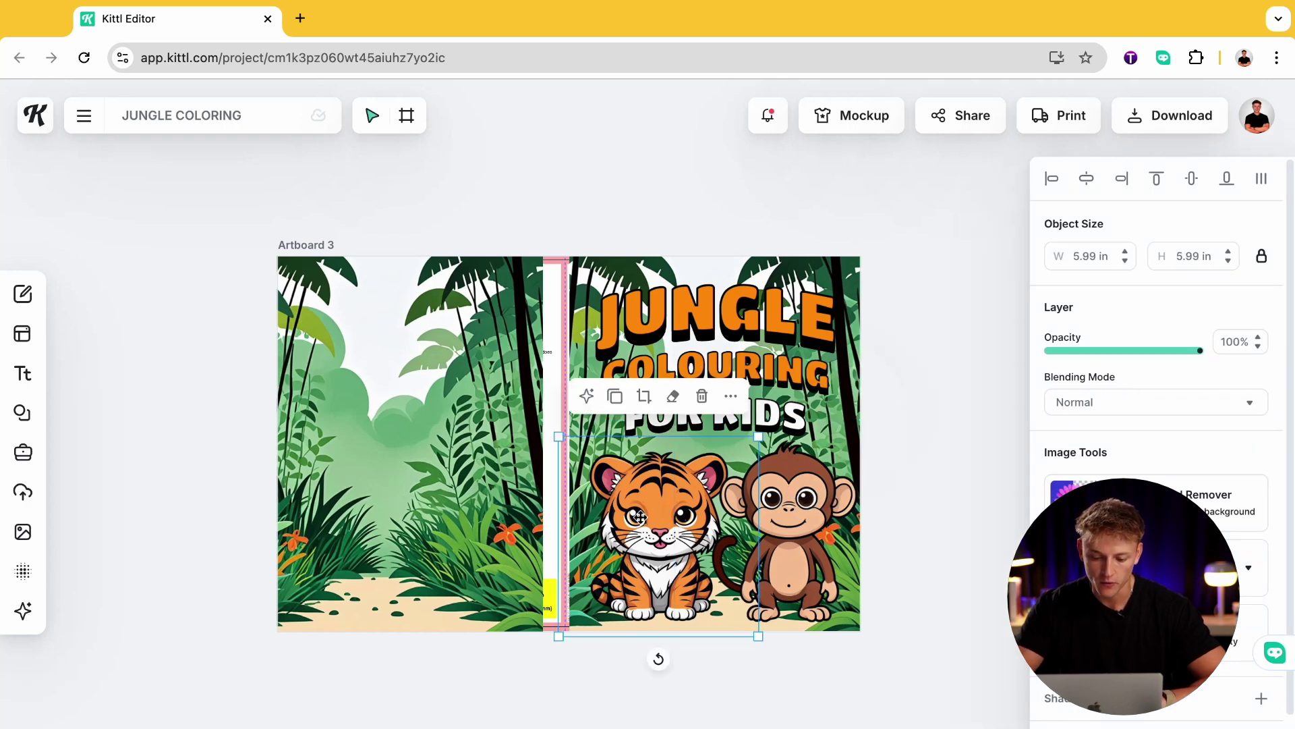
left_click(981, 418)
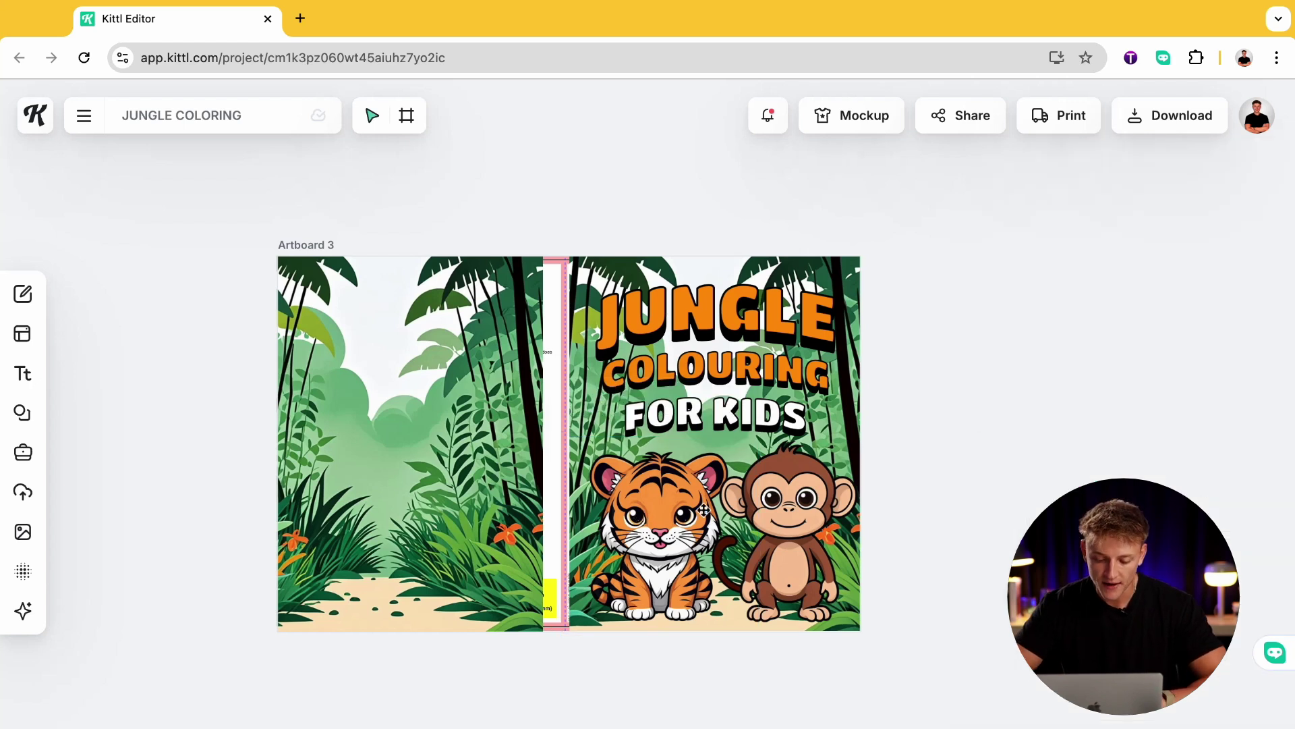
- Duplicate the front-cover tiger in place and crop the copy to its lower half, just below the eyes
left_click(648, 535)
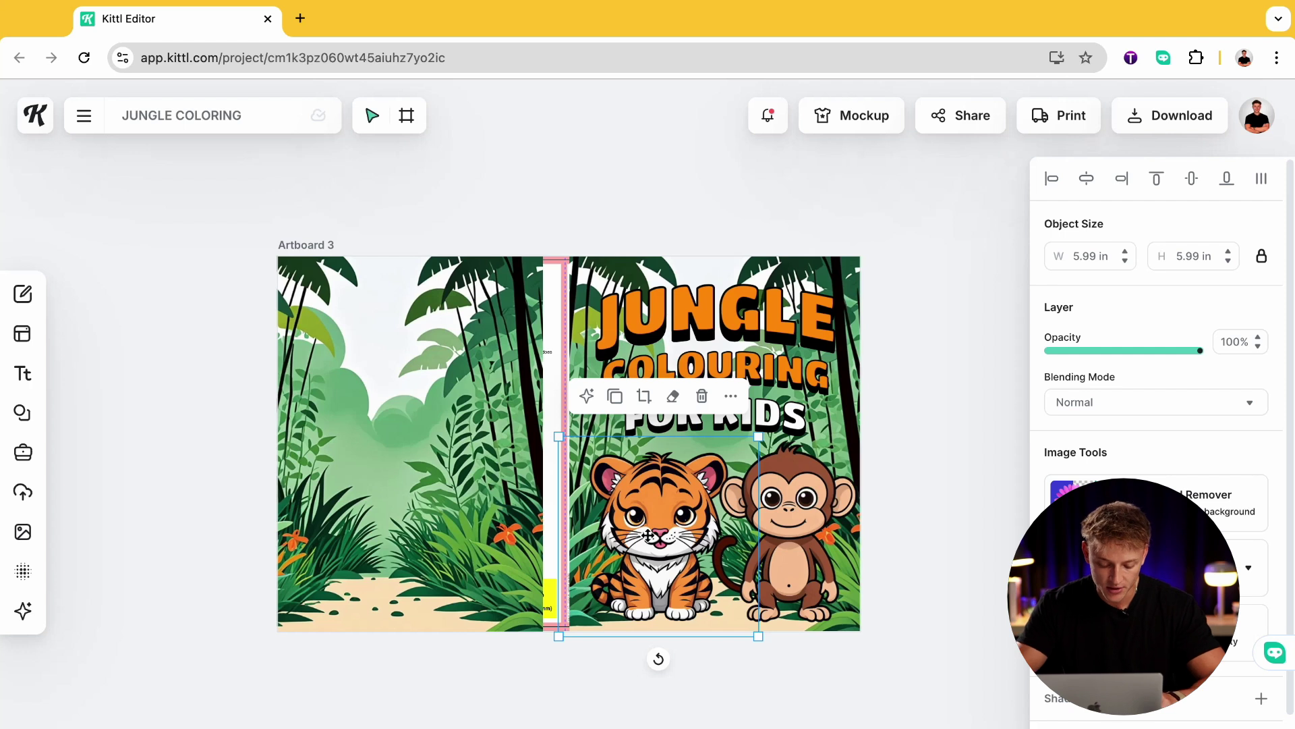
key("ctrl+v")
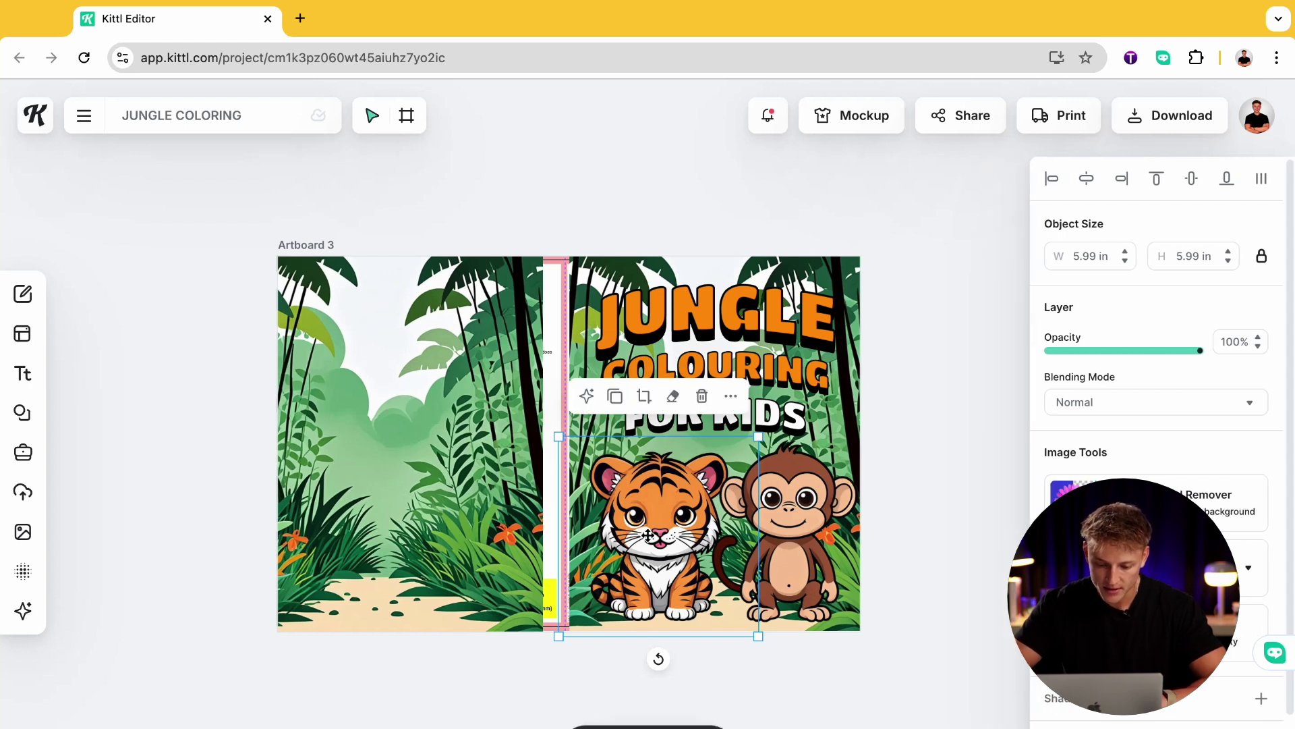
left_click(644, 397)
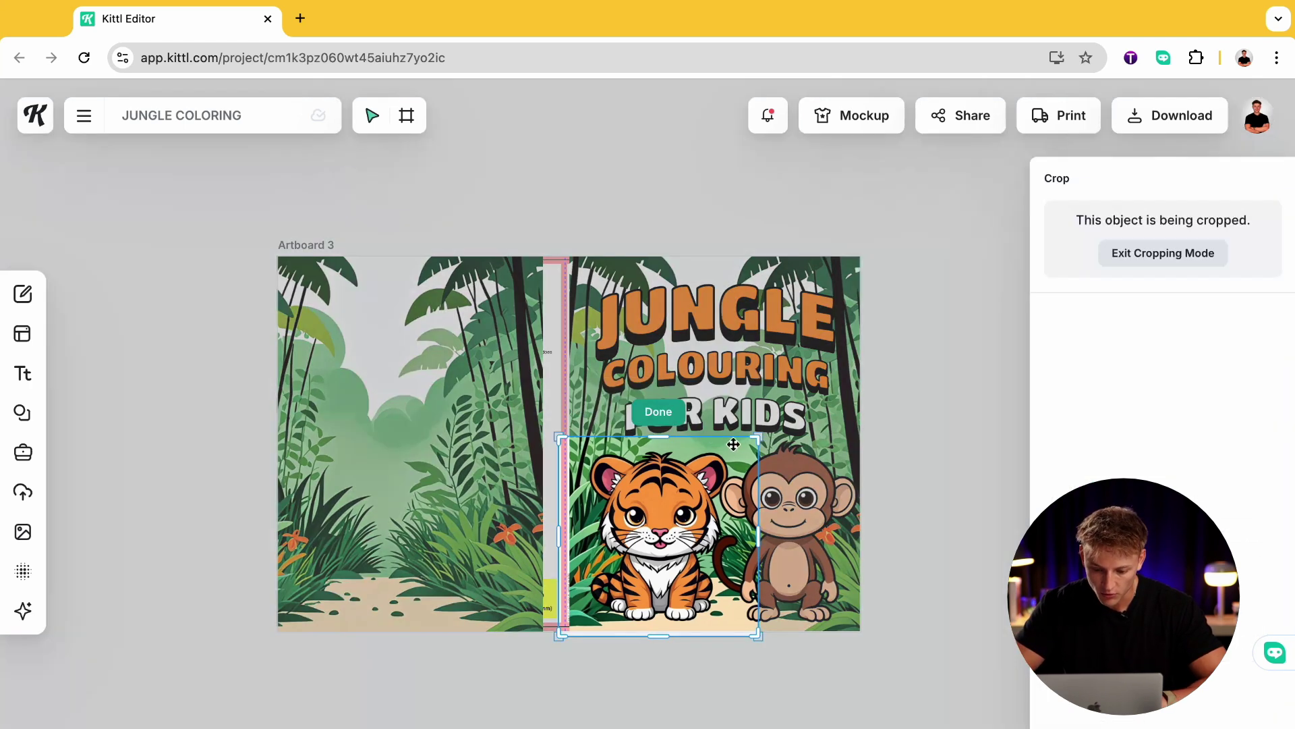
left_click_drag(662, 457, 667, 536)
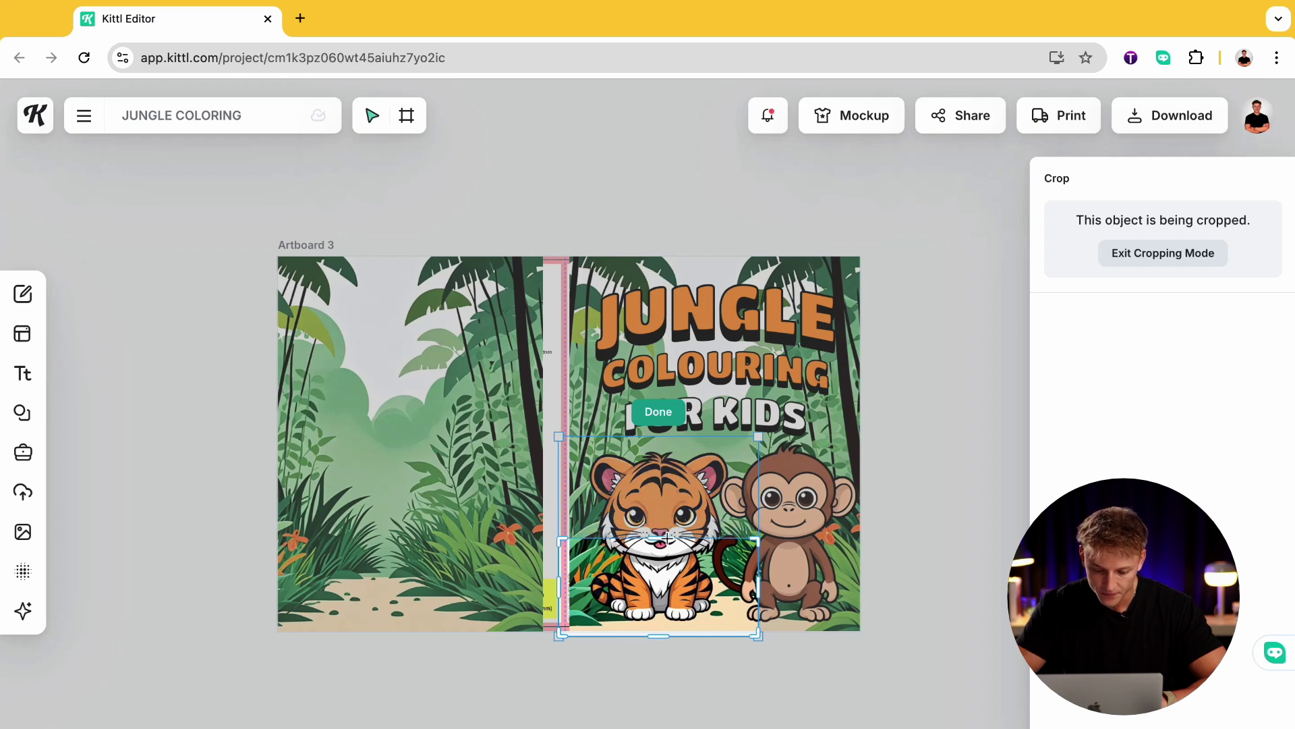
left_click(659, 411)
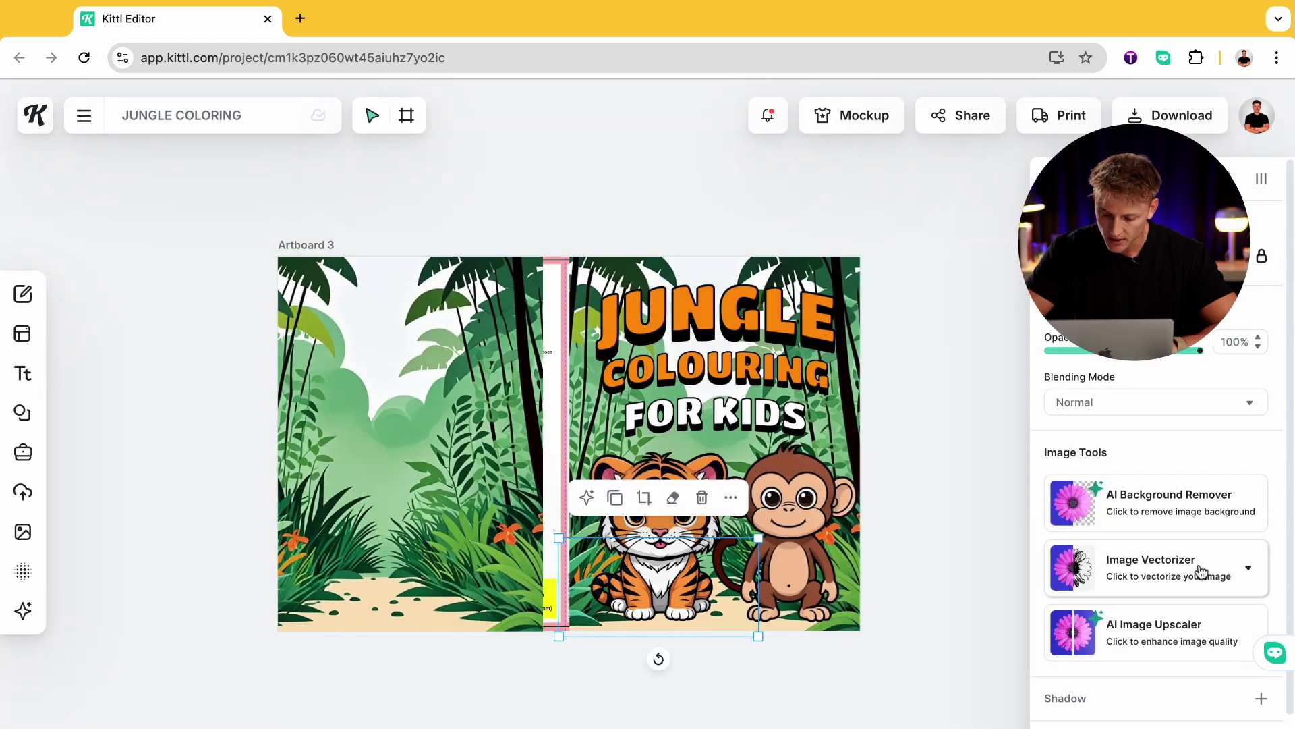
- Convert the cropped lower half of the front-cover tiger to a vector with the Image Vectorizer
left_click(1202, 572)
left_click(1164, 663)
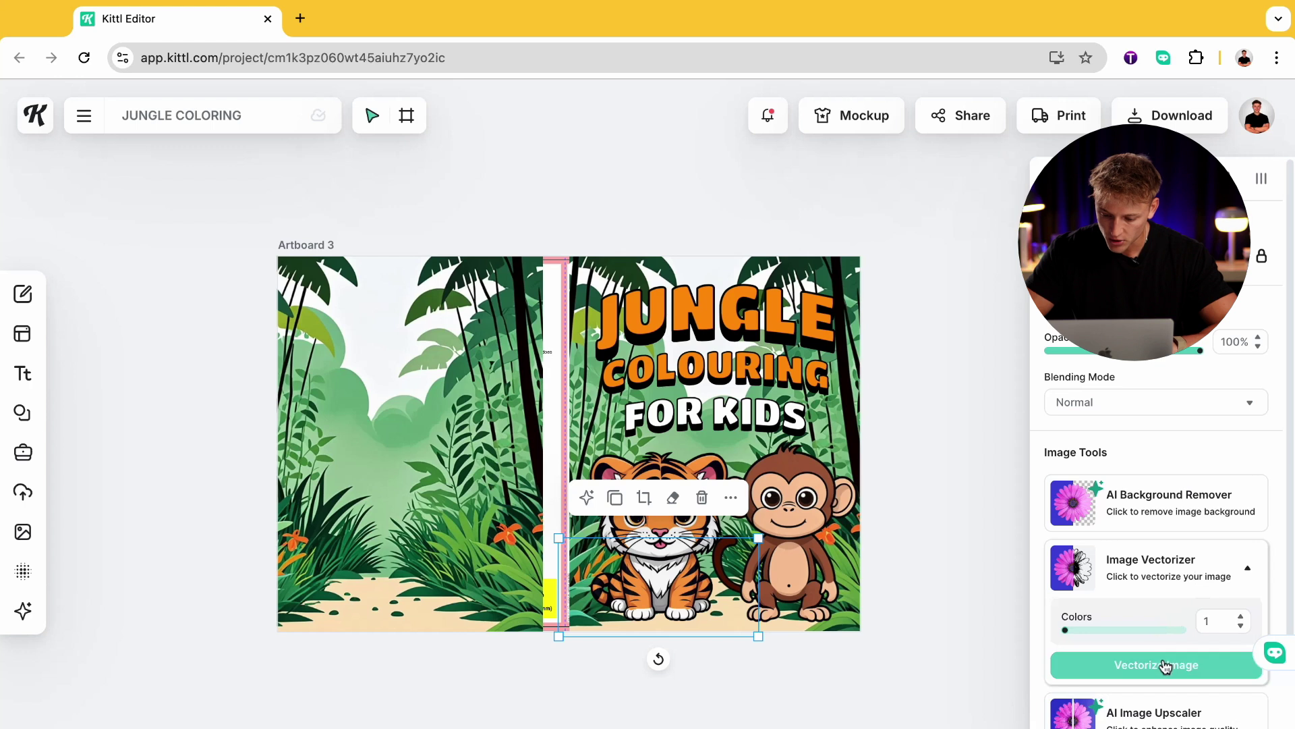
left_click(1203, 662)
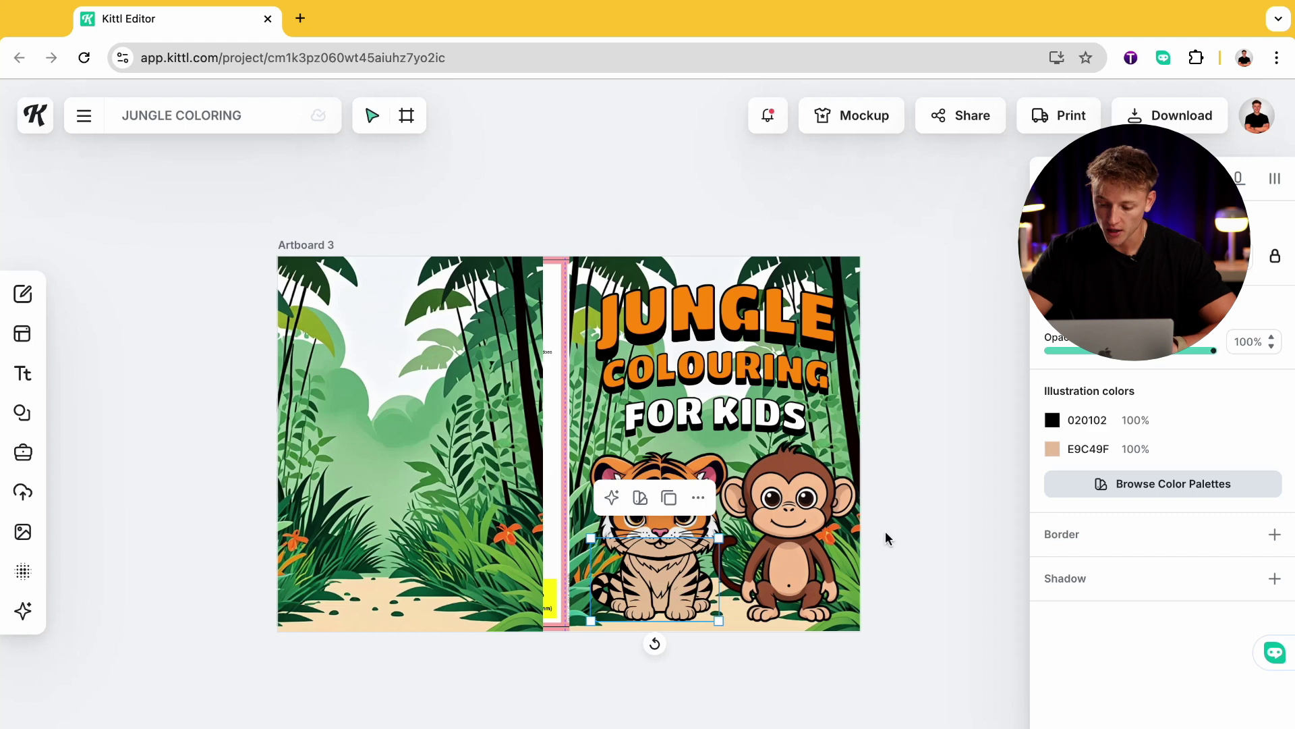
- Recolour the vectorized lower half of the tiger with pure black for the dark colour and white for the beige
left_click(1058, 422)
left_click_drag(813, 598, 794, 632)
left_click(1052, 448)
left_click(1052, 449)
left_click(857, 485)
left_click_drag(818, 477, 794, 445)
left_click(922, 371)
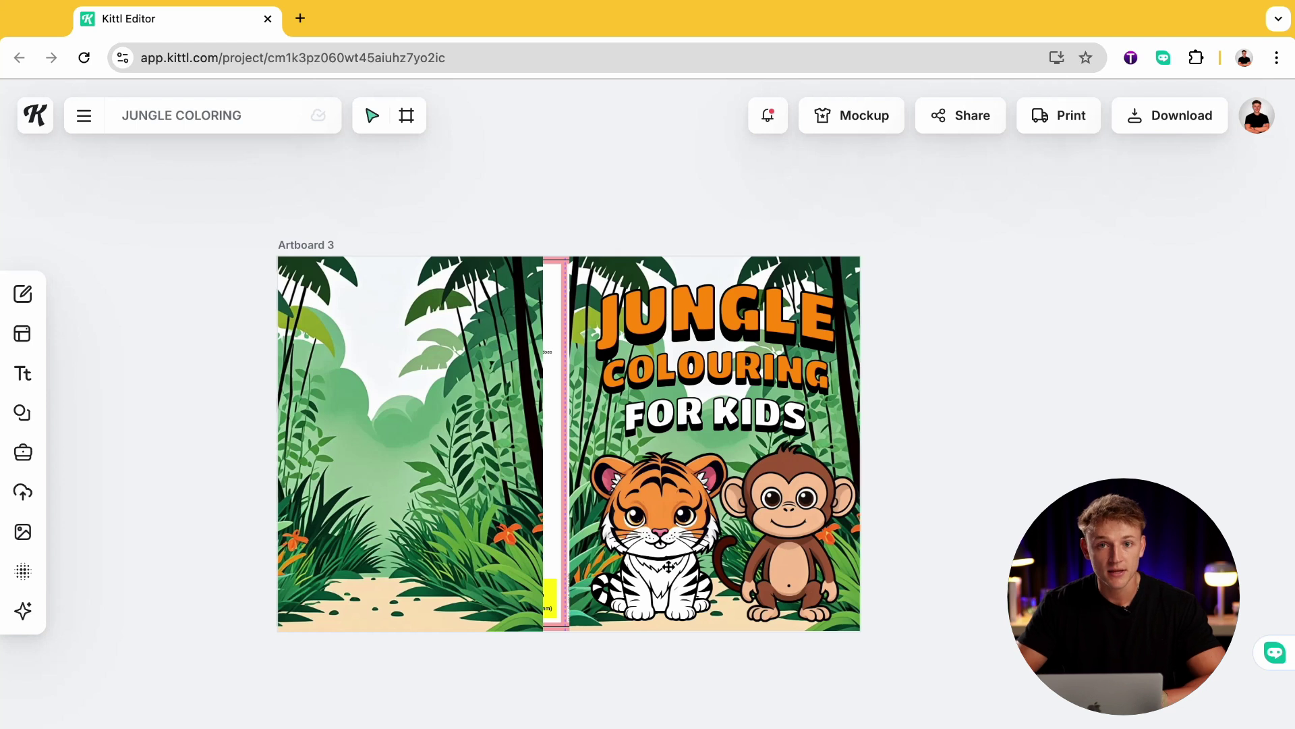
left_click(668, 567)
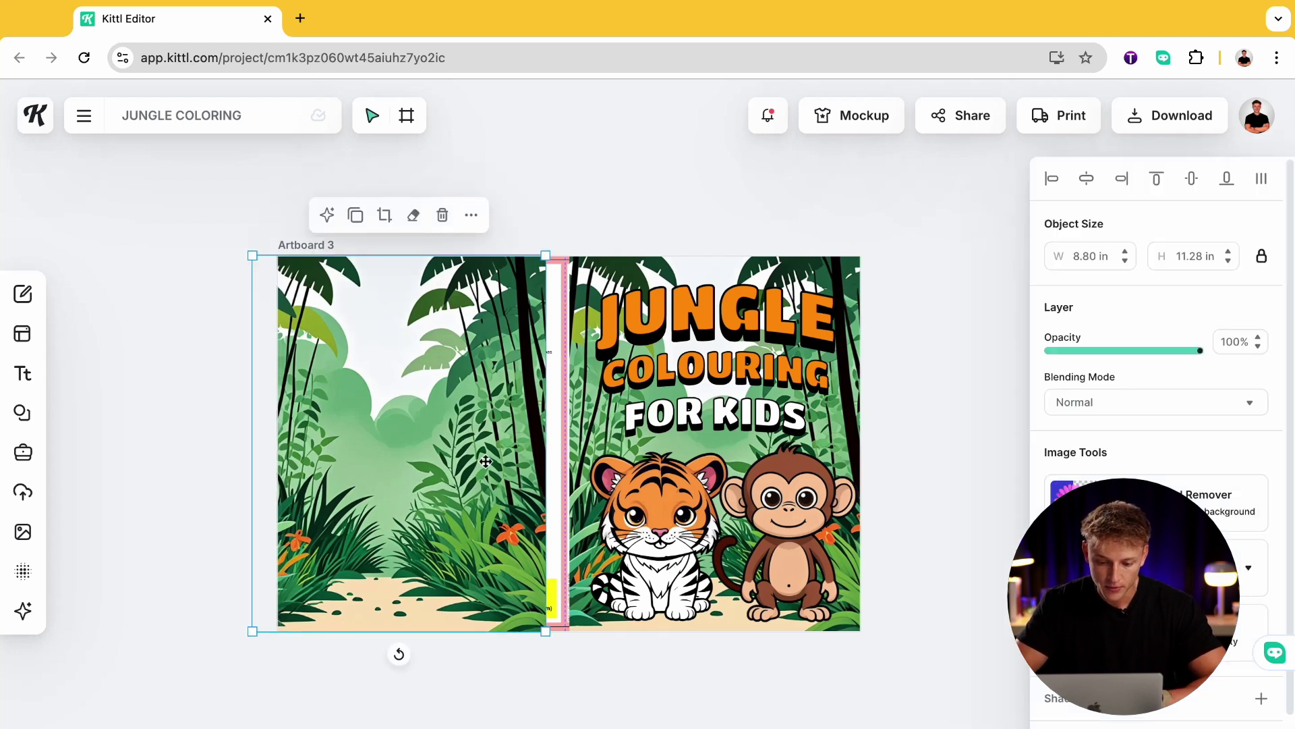
- Shift the back-cover jungle background right to align with the artboard's left edge and cover the spine
left_click_drag(458, 461, 480, 461)
left_click(935, 452)
left_click(449, 464)
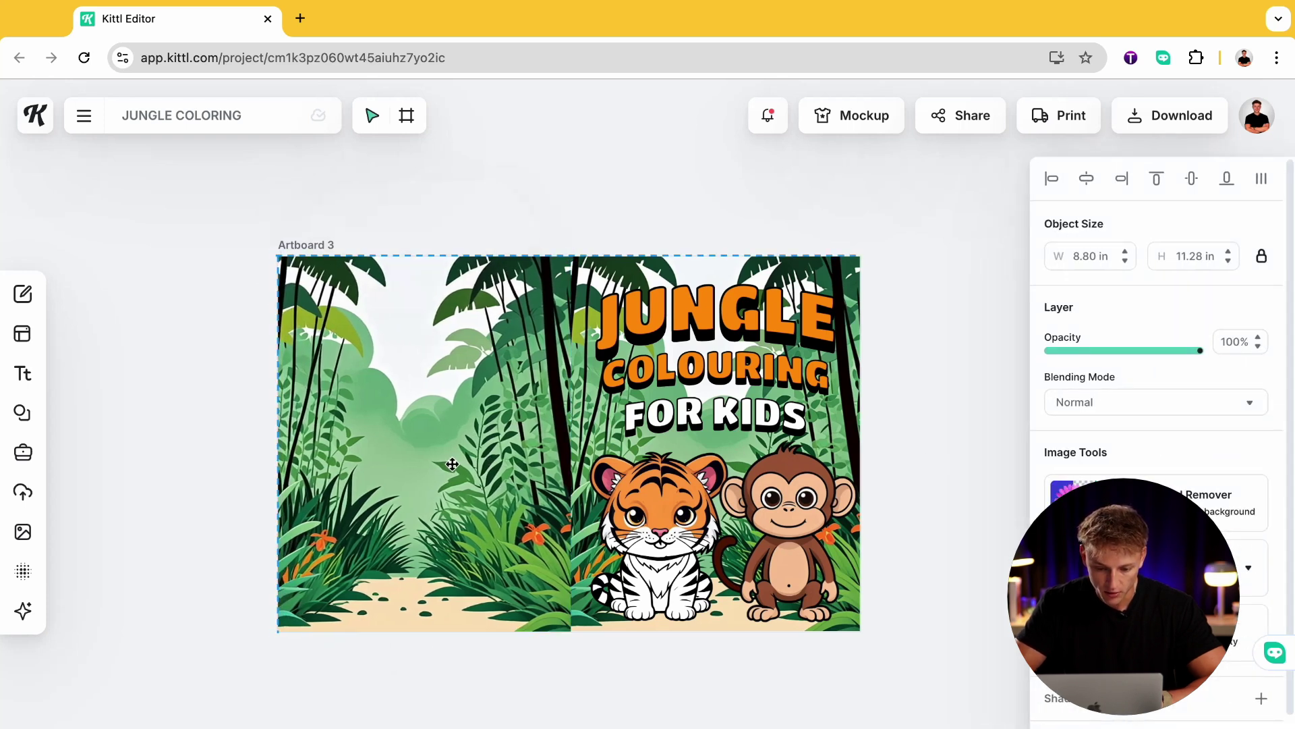
left_click(898, 425)
- Place a copy of the full-colour tiger on the back cover, shrink it and position it at the upper left
left_click(672, 484)
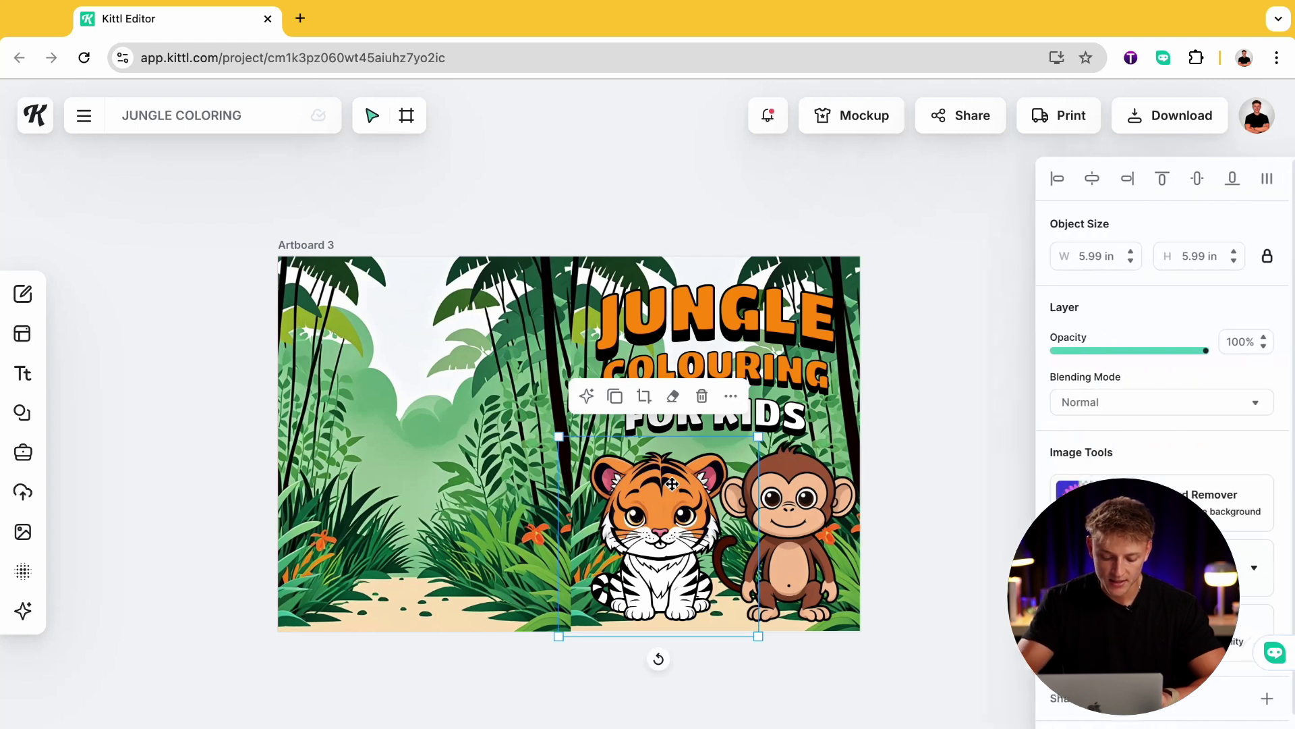
left_click_drag(672, 483, 396, 358)
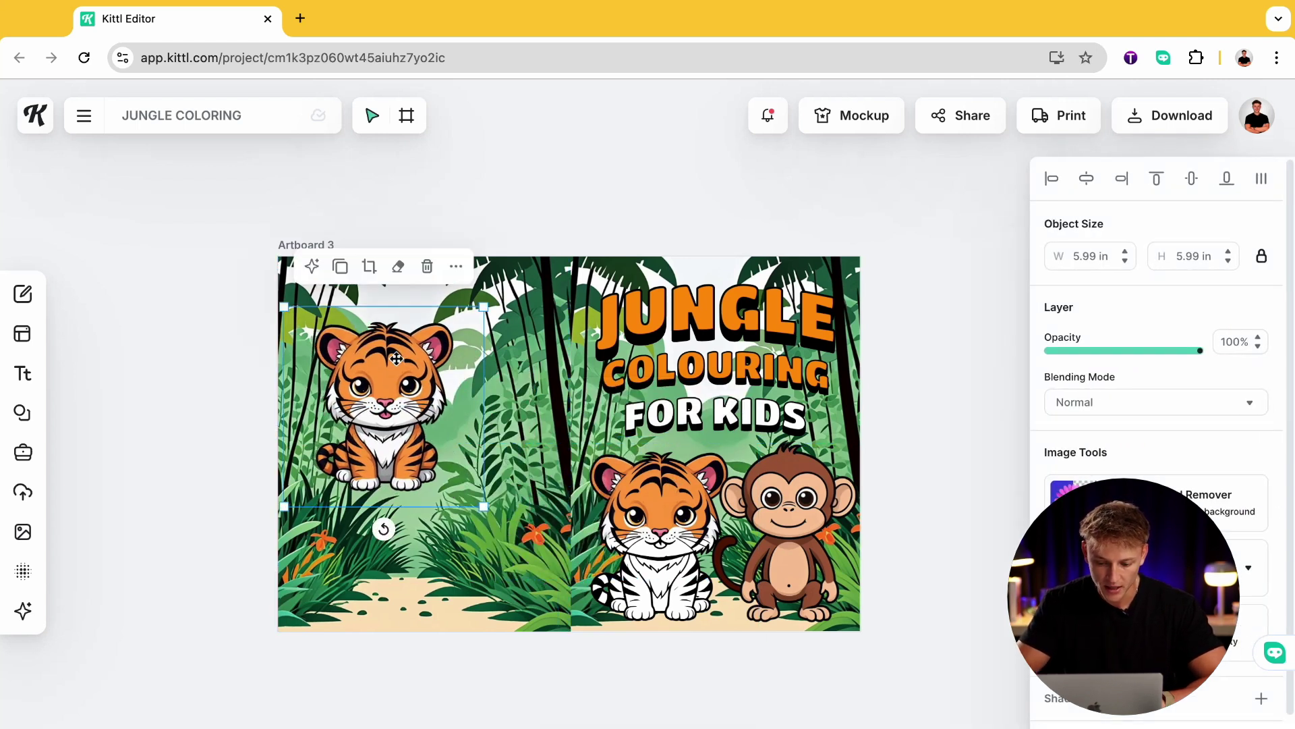
left_click_drag(484, 307, 447, 343)
left_click_drag(418, 411, 416, 388)
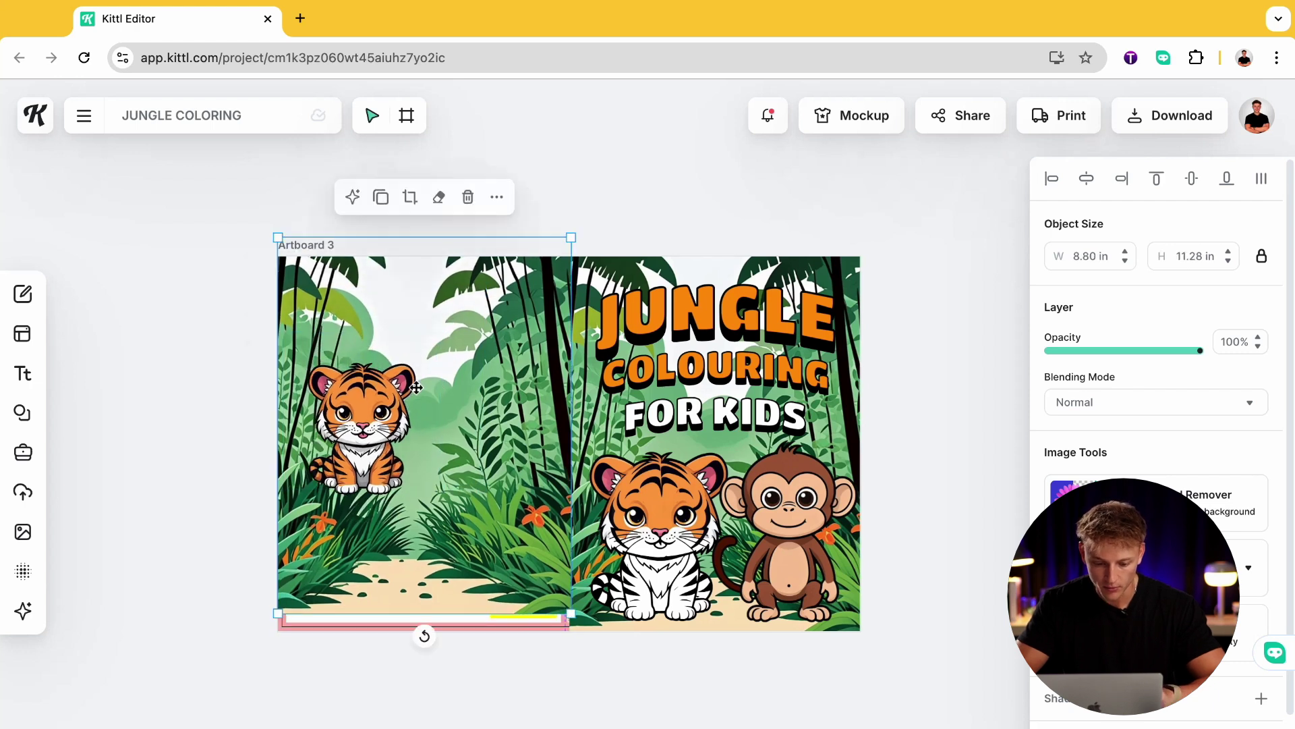
key("ctrl+z")
left_click(378, 404)
left_click_drag(374, 427, 377, 407)
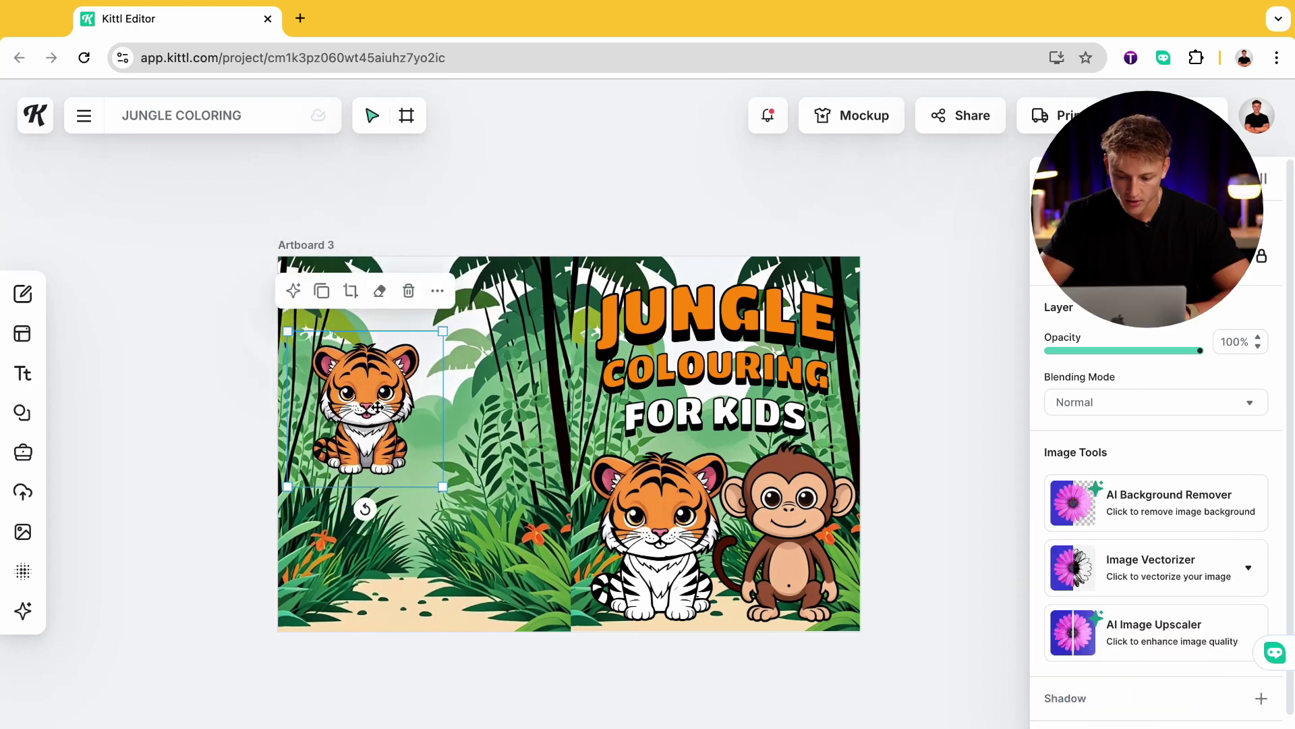
- Convert the back-cover tiger to a vector with the Image Vectorizer using 2 colors
left_click(1214, 583)
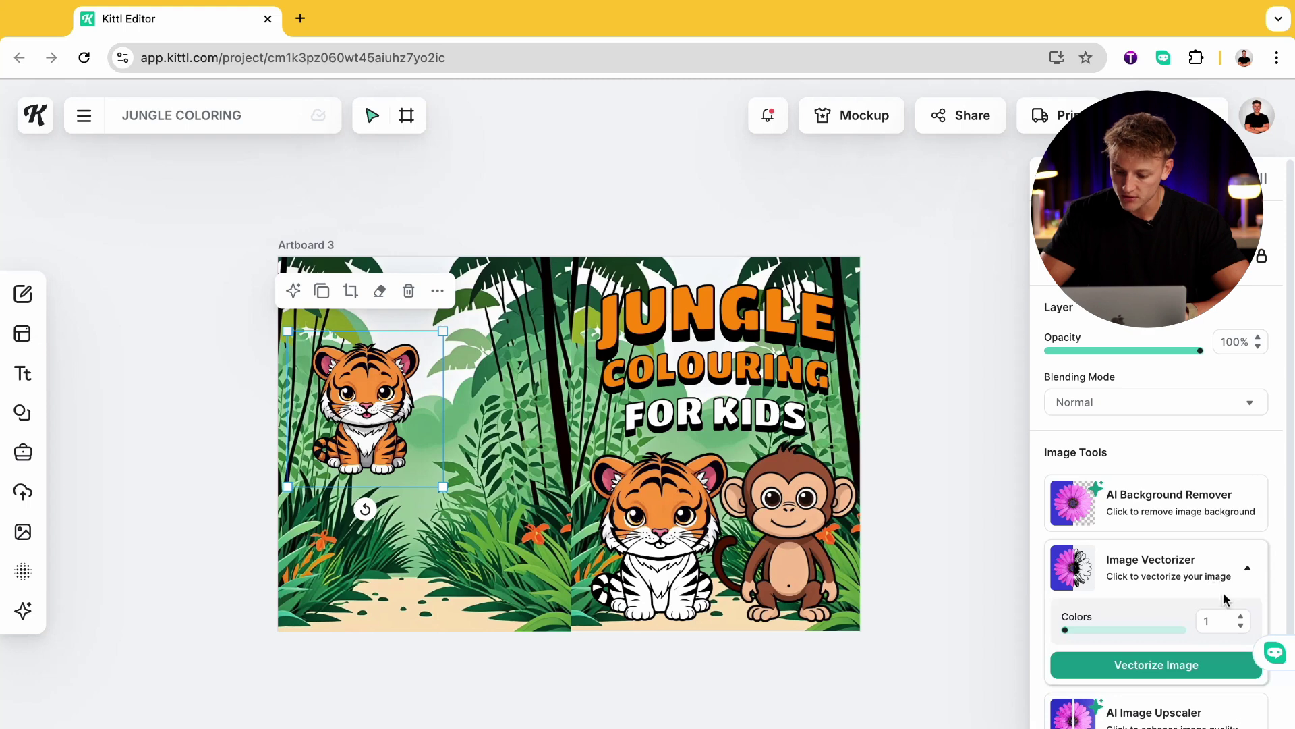
left_click(1242, 618)
left_click(1209, 664)
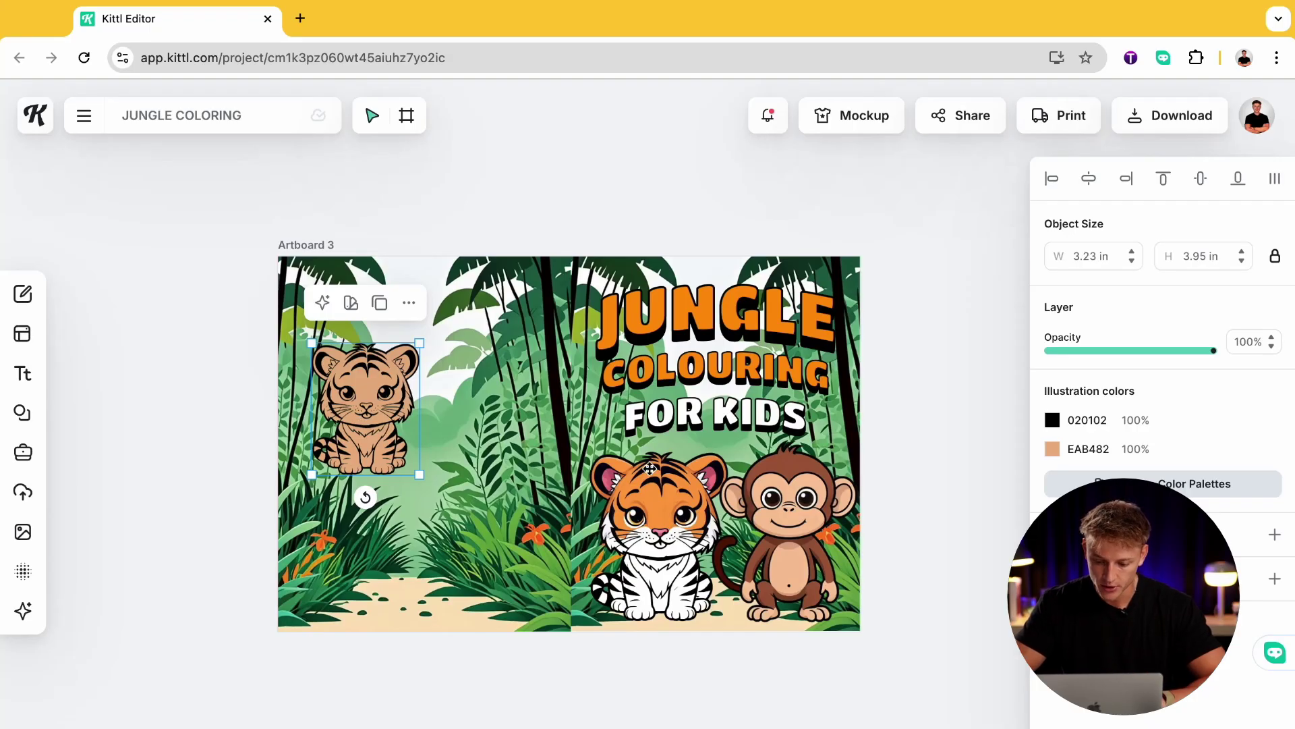
- Recolour the back-cover tiger to white FFFFFF with black 000000 lines and nudge it slightly upward
left_click(1054, 457)
left_click_drag(844, 520, 789, 448)
left_click(1050, 420)
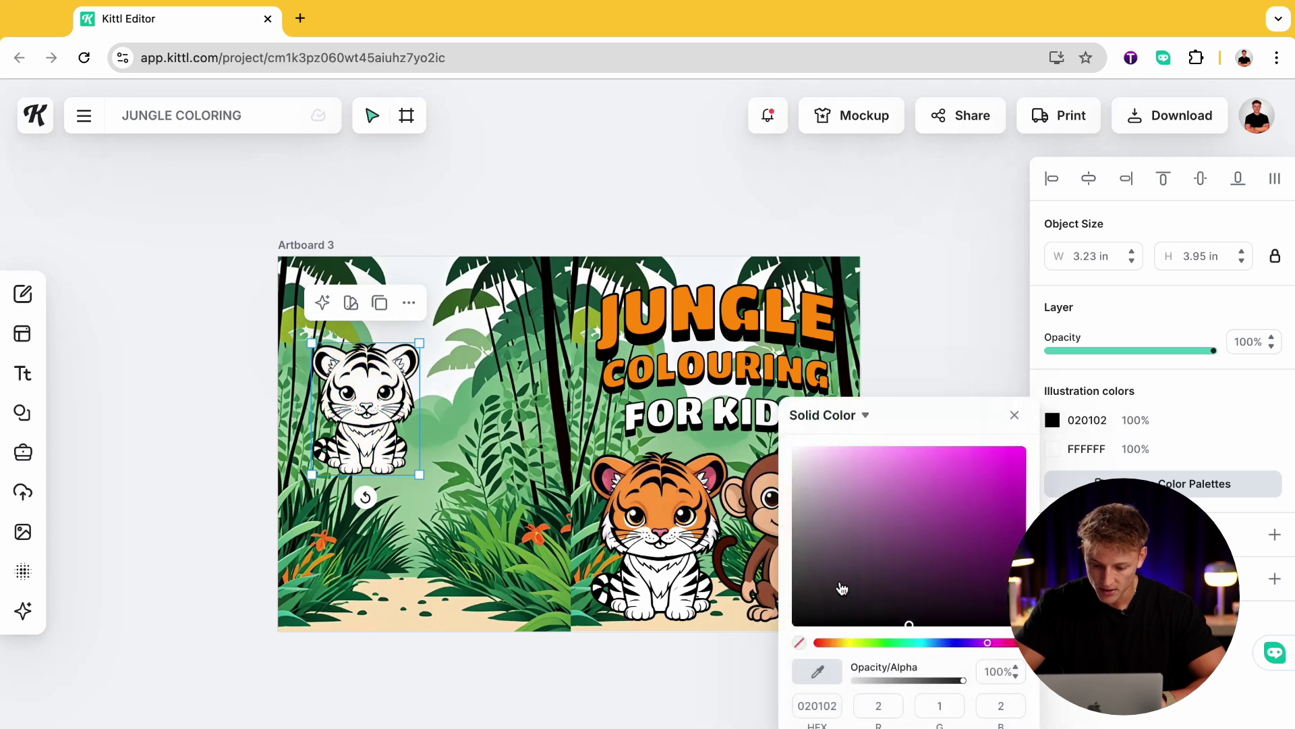
left_click_drag(837, 619, 801, 628)
left_click_drag(382, 429, 383, 417)
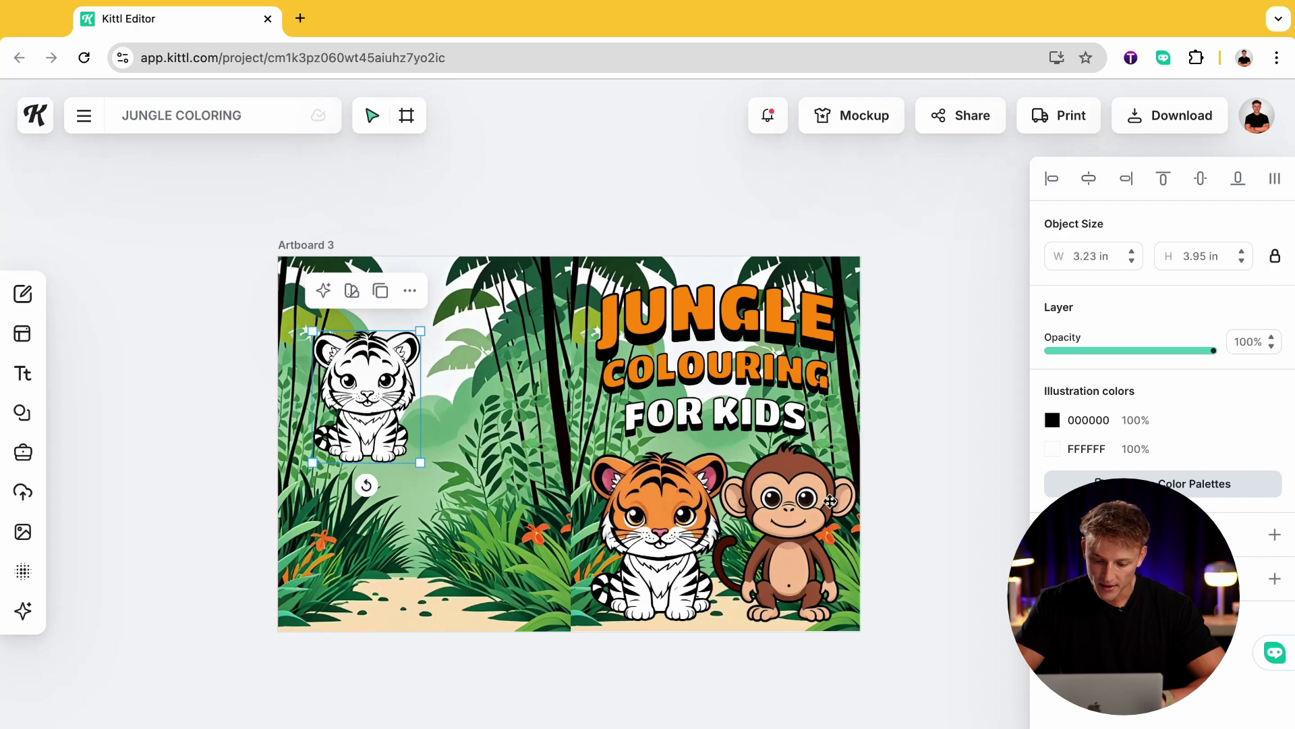
- Add a plain square from the basic shapes to the cover
left_click(22, 413)
left_click(103, 527)
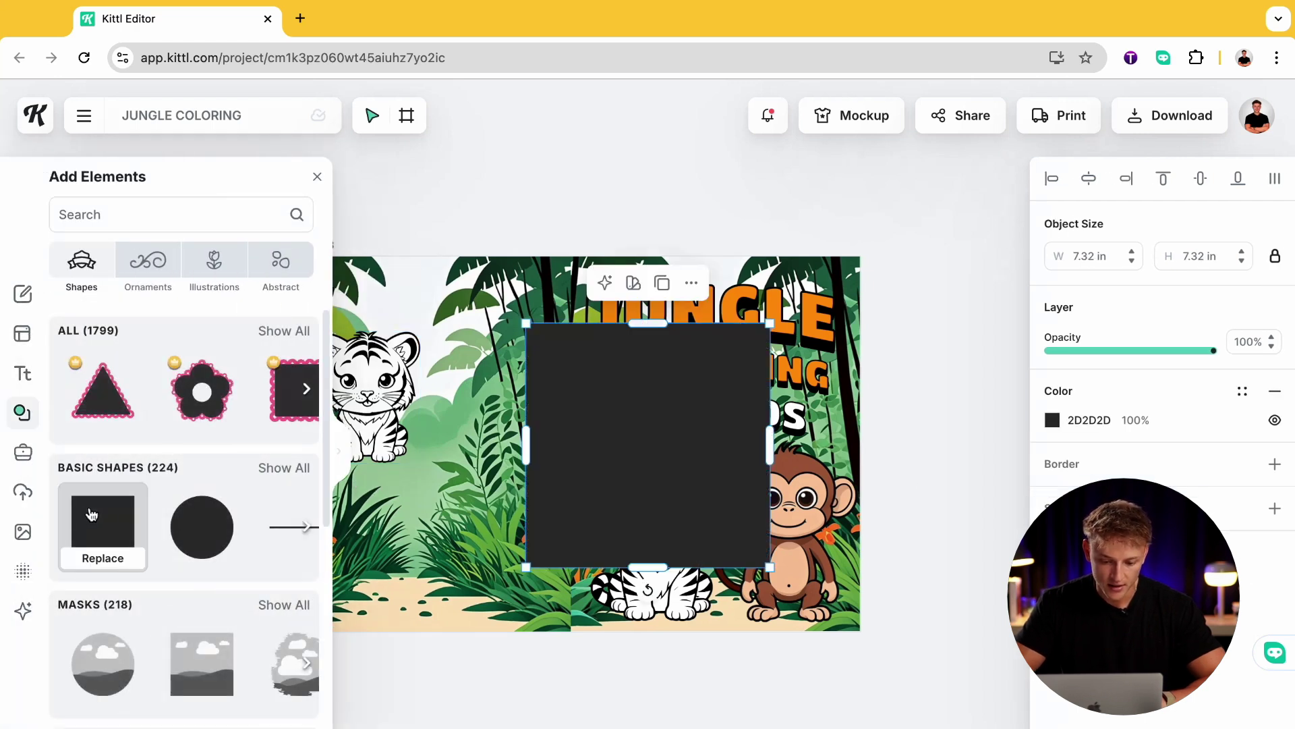
left_click(712, 461)
left_click(711, 461)
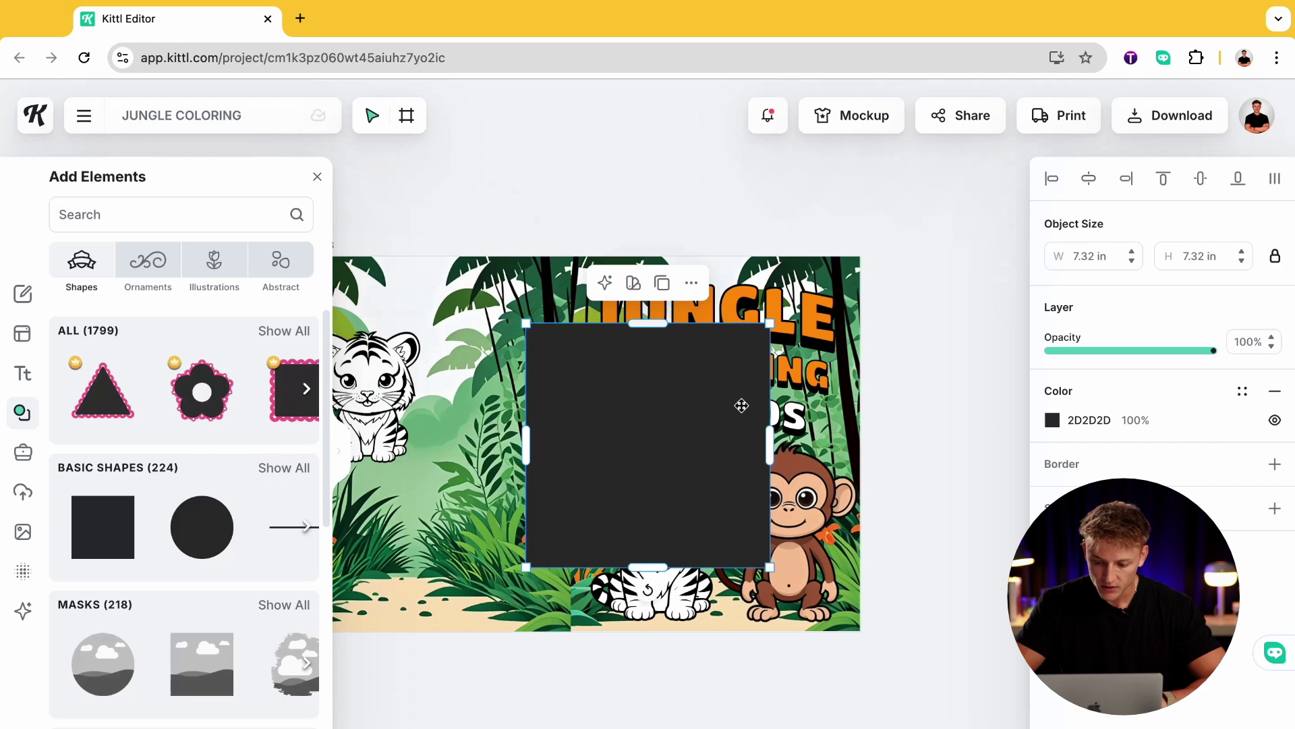
- Fill the square with white FFFFFF and give it a black border with a weight of 5.00
left_click(1052, 419)
left_click_drag(890, 540, 788, 445)
left_click(1275, 464)
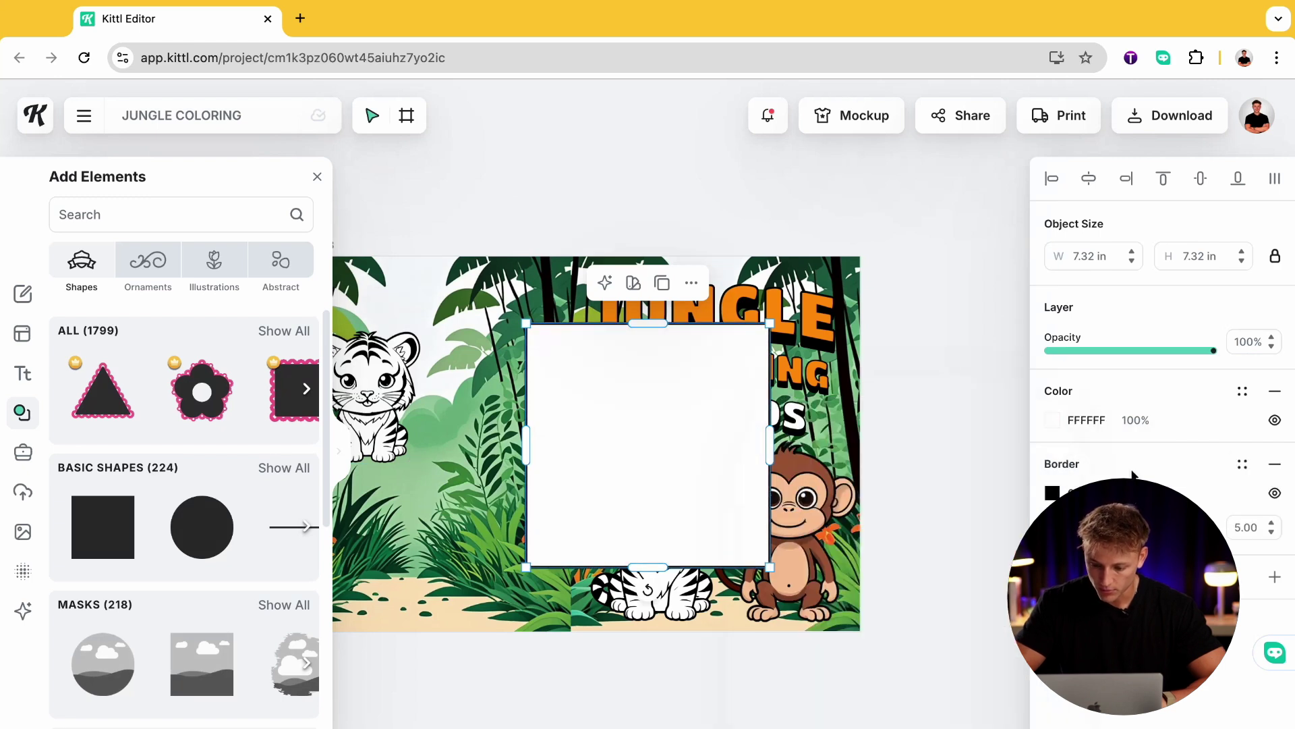
left_click(836, 329)
left_click(885, 361)
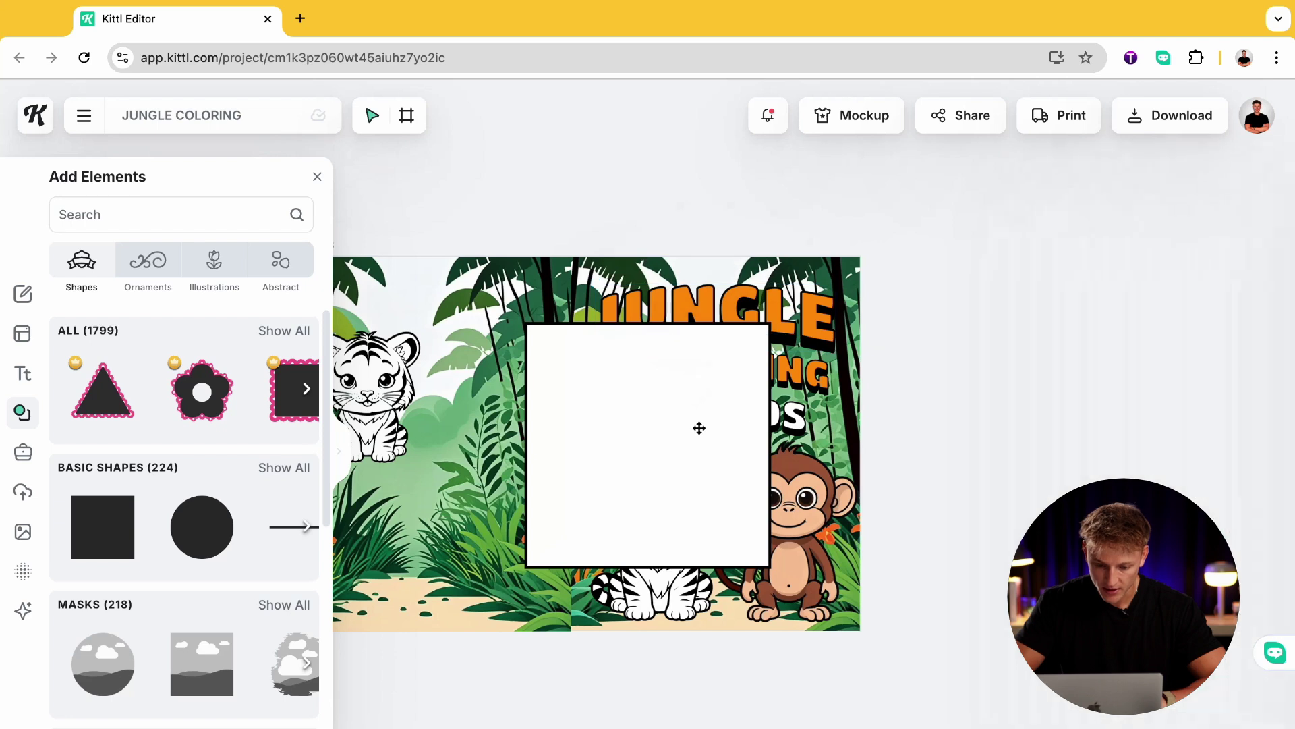
- Move the white square over the back-cover tiger and resize it to about 4.20 by 5.12 in
left_click(697, 428)
left_click(317, 176)
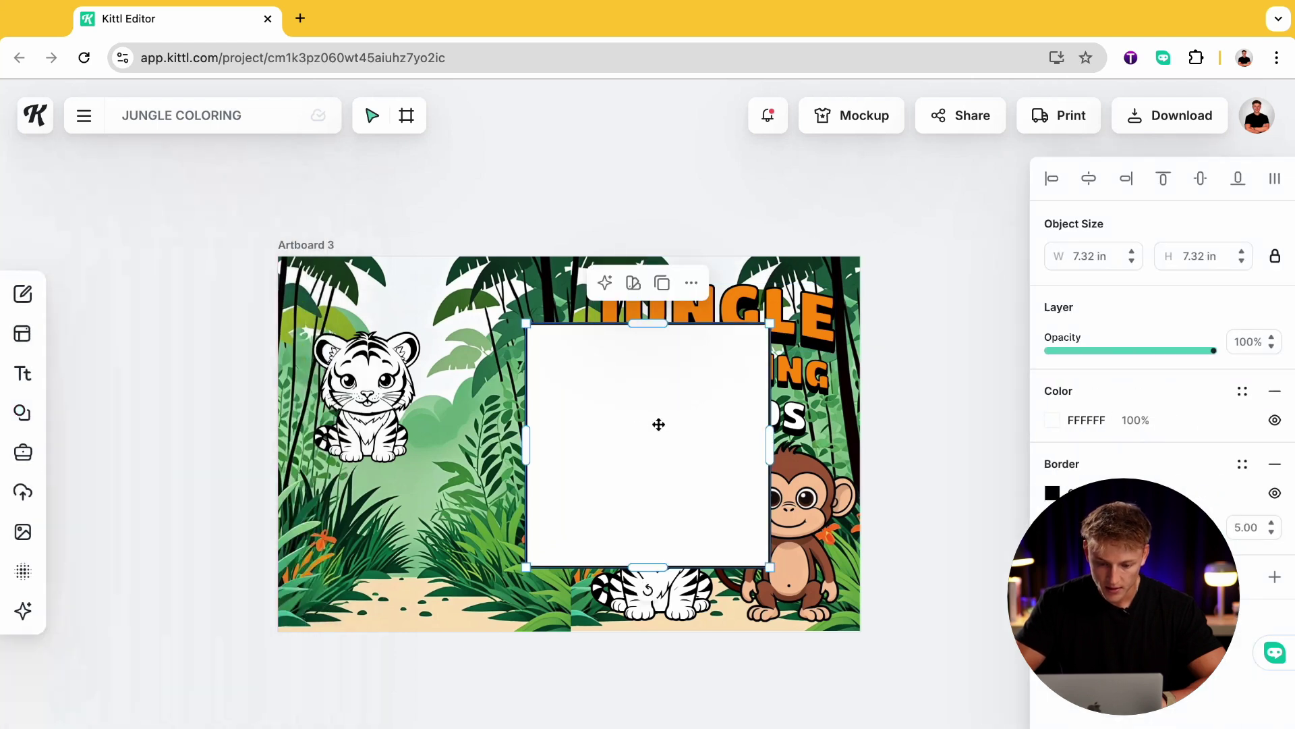
left_click_drag(658, 448, 428, 448)
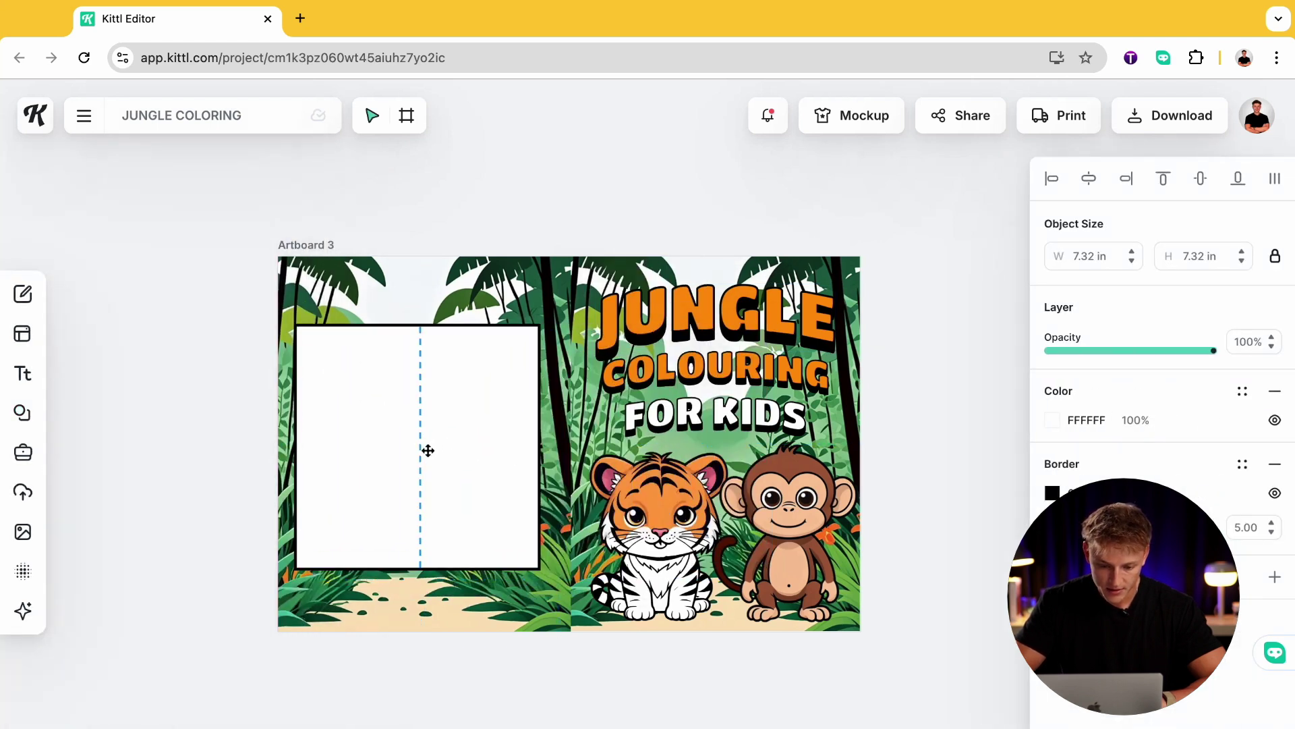
left_click_drag(537, 448, 436, 448)
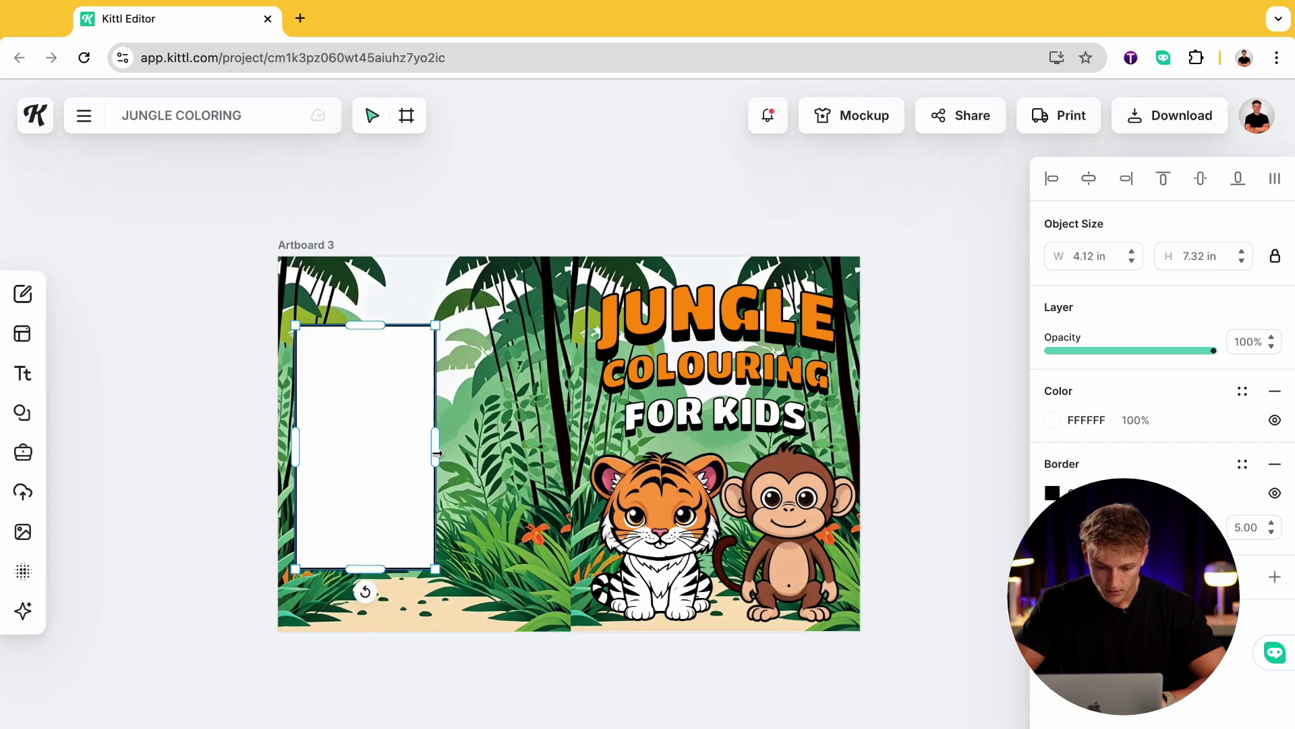
left_click_drag(378, 566, 389, 496)
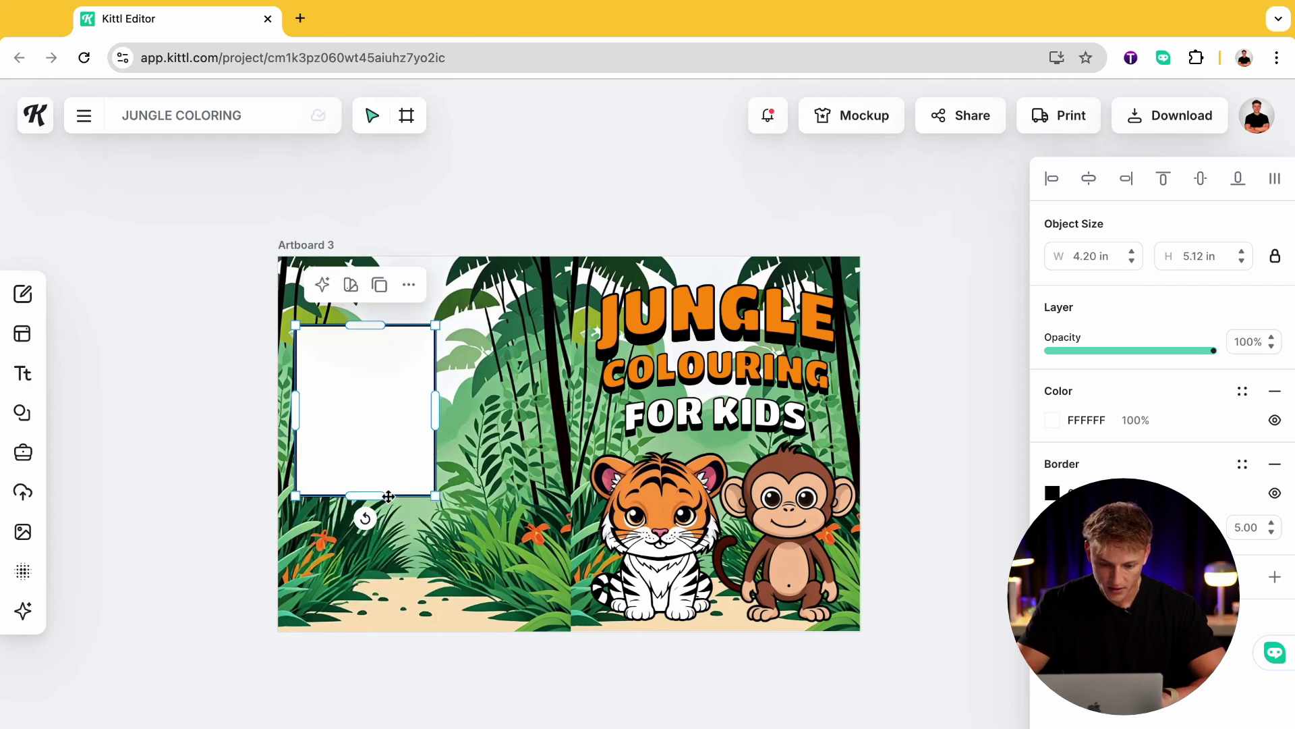
- Send the white square behind the back-cover tiger and enlarge the tiger to about 3.54 by 4.33 in
left_click(409, 285)
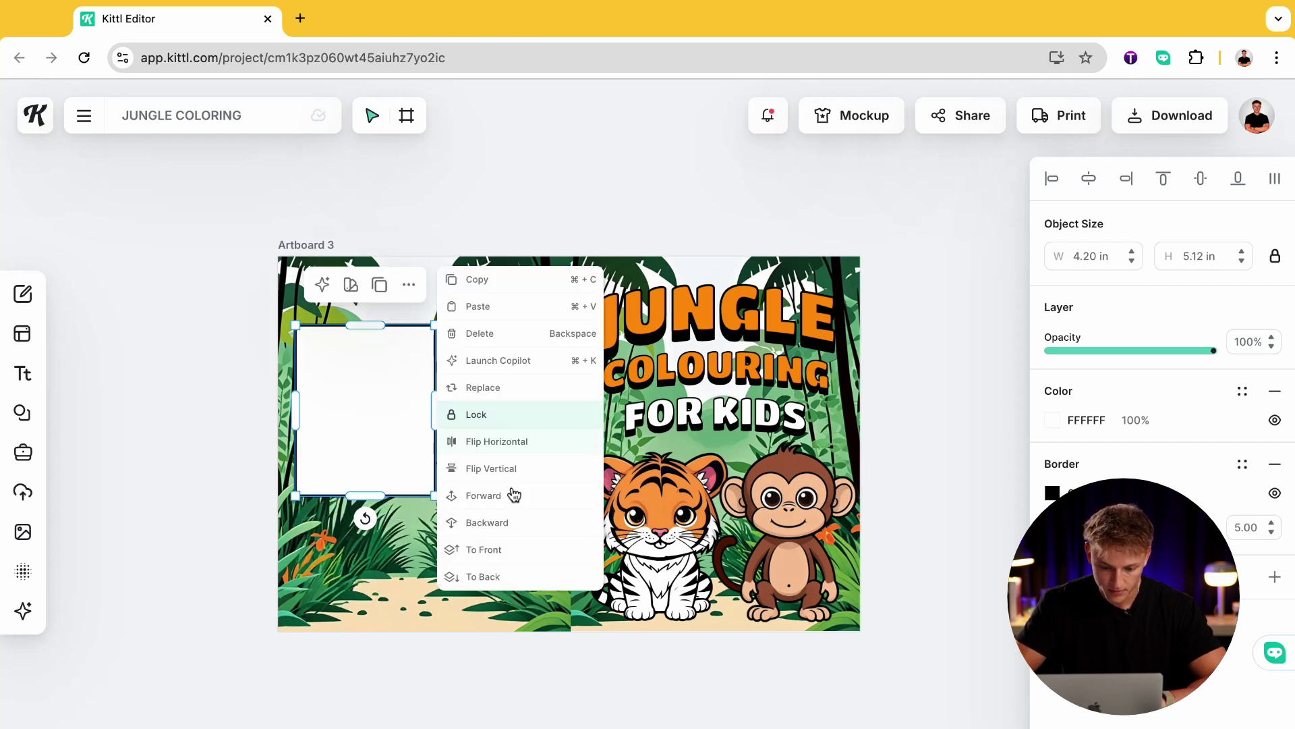
left_click(508, 516)
left_click(400, 405)
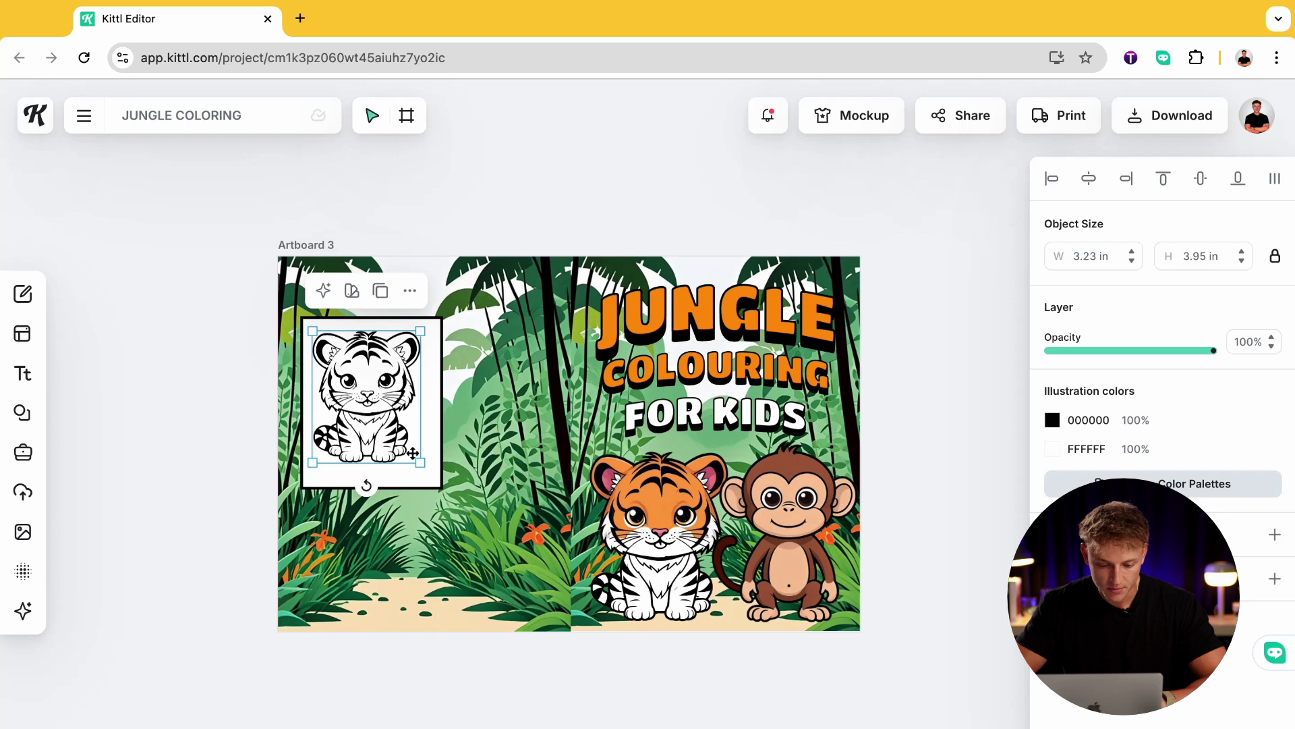
left_click_drag(421, 465, 430, 476)
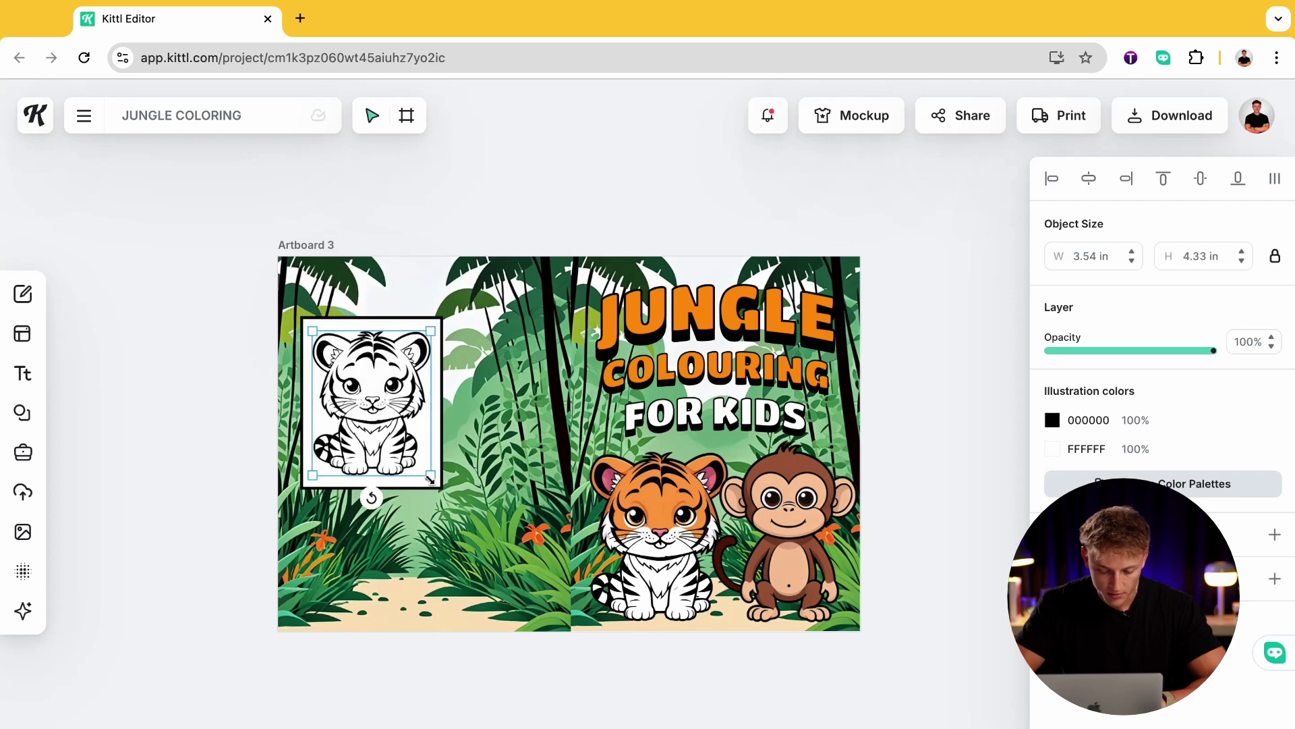
left_click(473, 478)
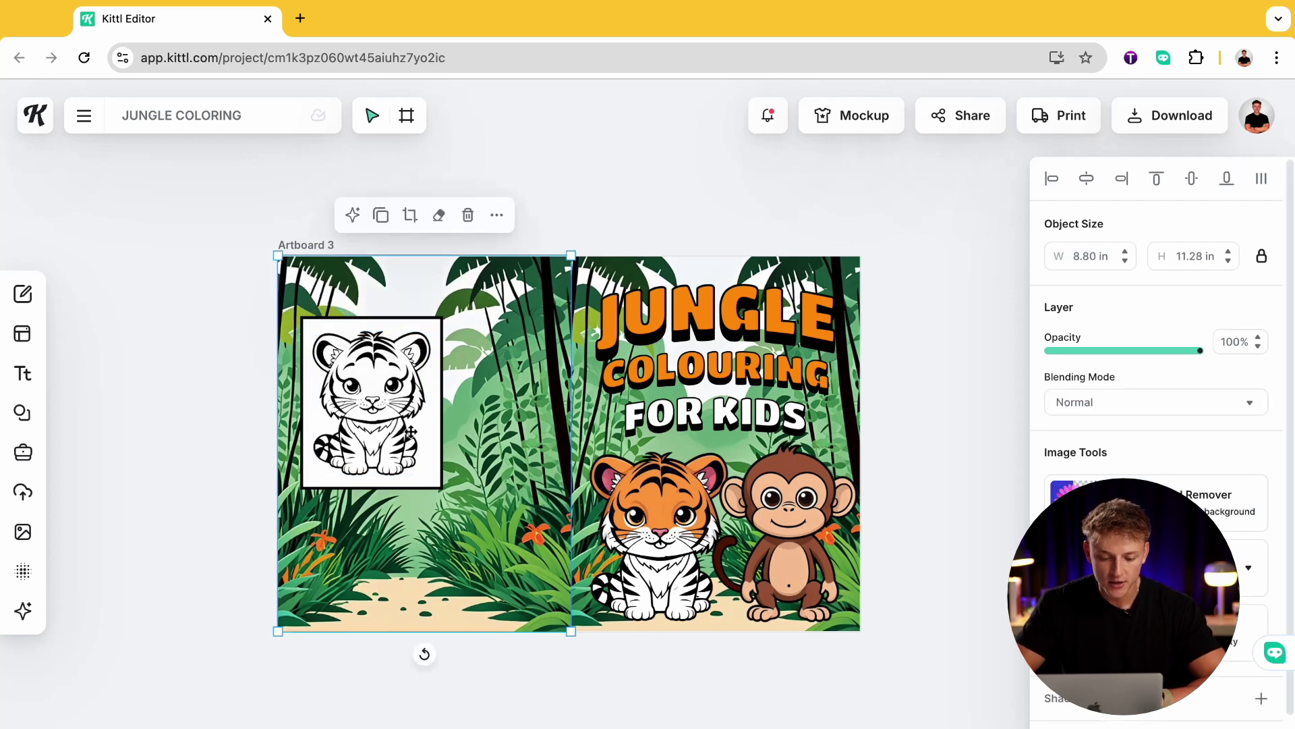
- Scale the tiger and its white square together down to about 3.54 by 4.31 in
left_click(390, 416)
left_click(413, 484, "shift")
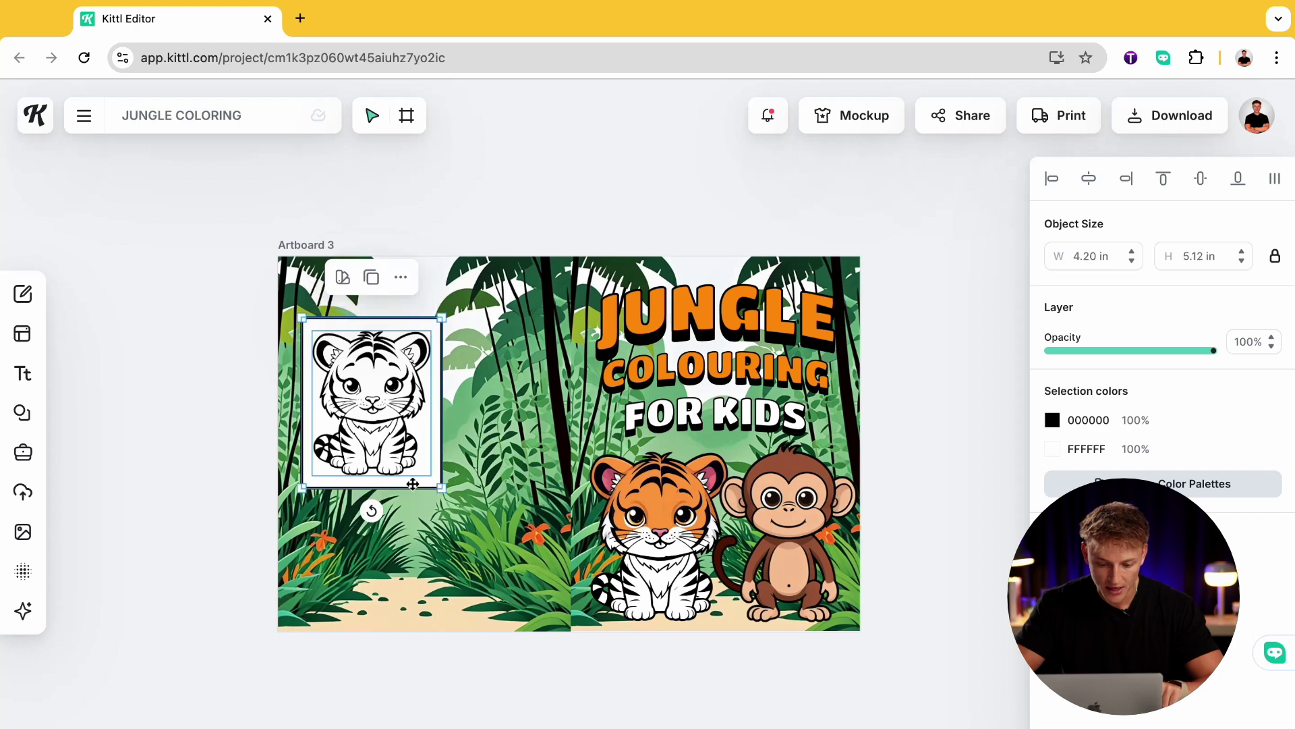
left_click_drag(441, 487, 419, 462)
left_click(491, 235)
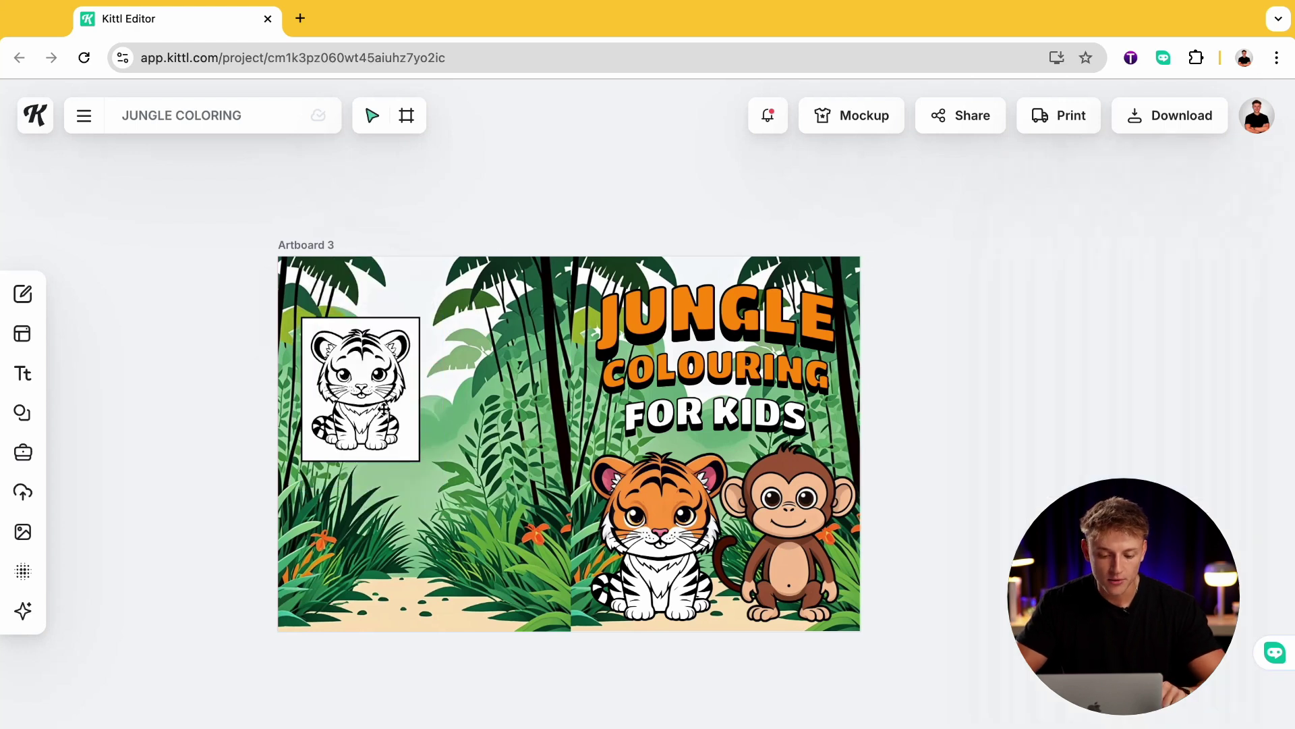
- Group the back-cover tiger with its white bordered square
left_click(384, 409)
left_click(396, 459, "shift")
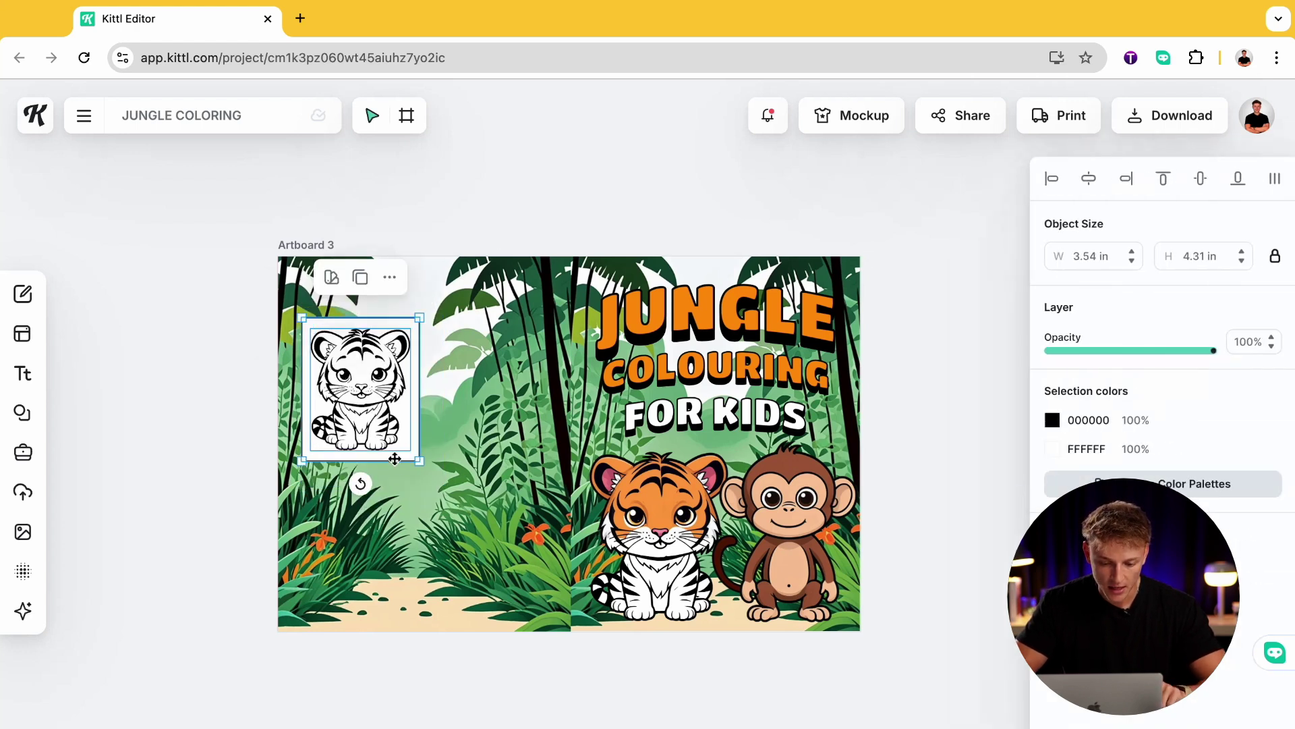
left_click(389, 276)
left_click(476, 357)
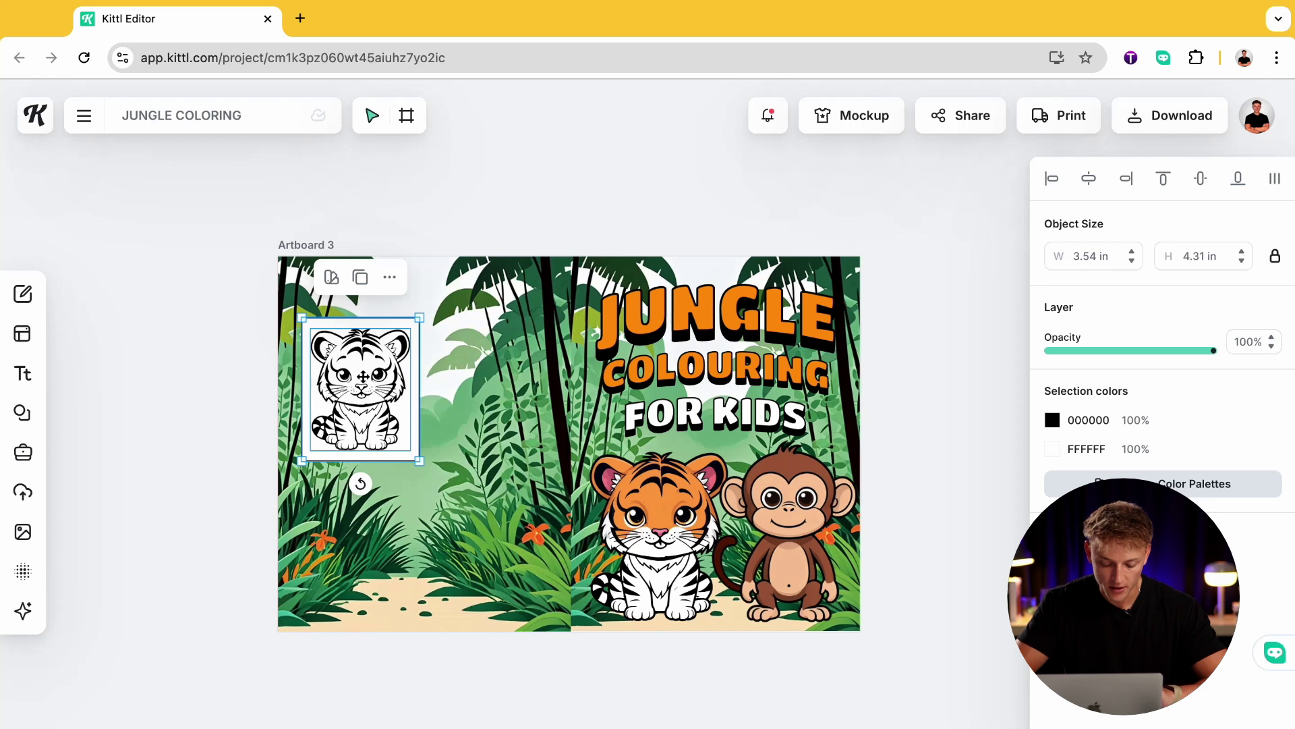
- Try placing a duplicate of the framed tiger beside the original on the back cover, and delete the copy
left_click_drag(363, 376, 494, 375)
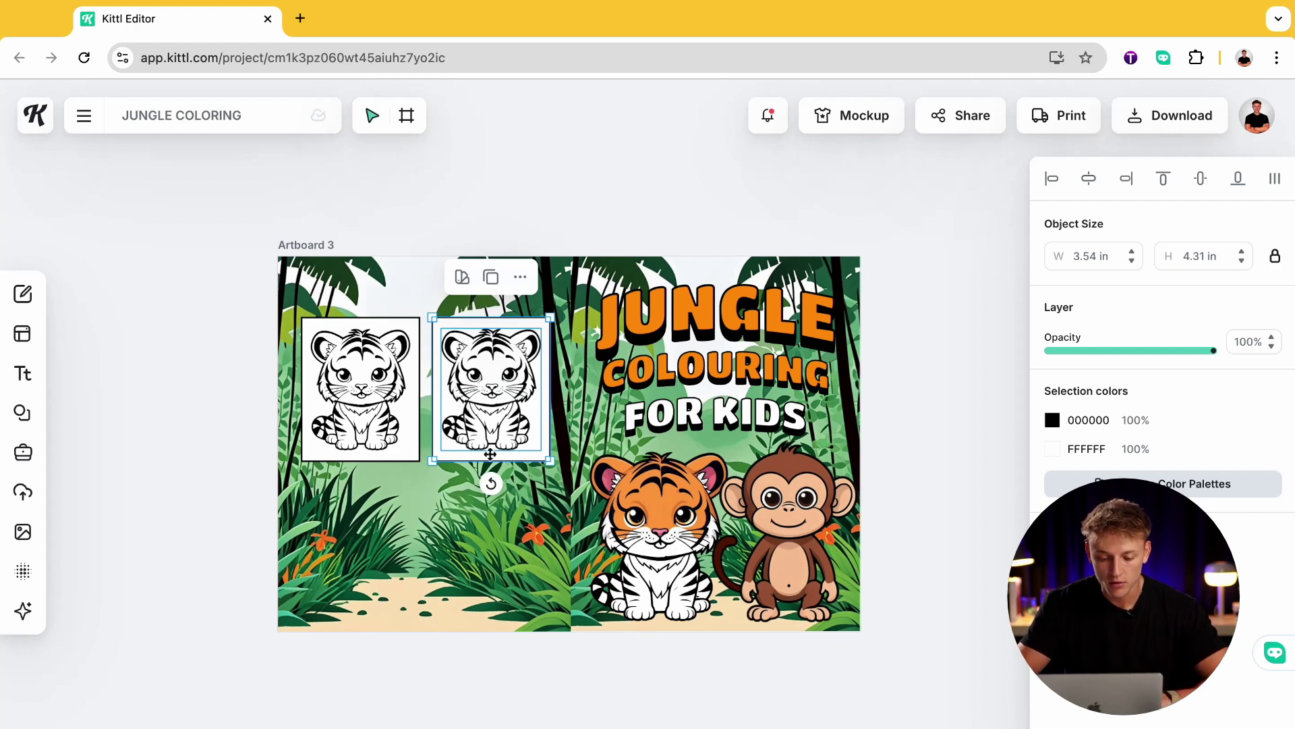
key("Delete")
- Enlarge the framed tiger page on the back cover to about 6.73 by 8.20 in
left_click(387, 379)
left_click_drag(421, 466, 526, 590)
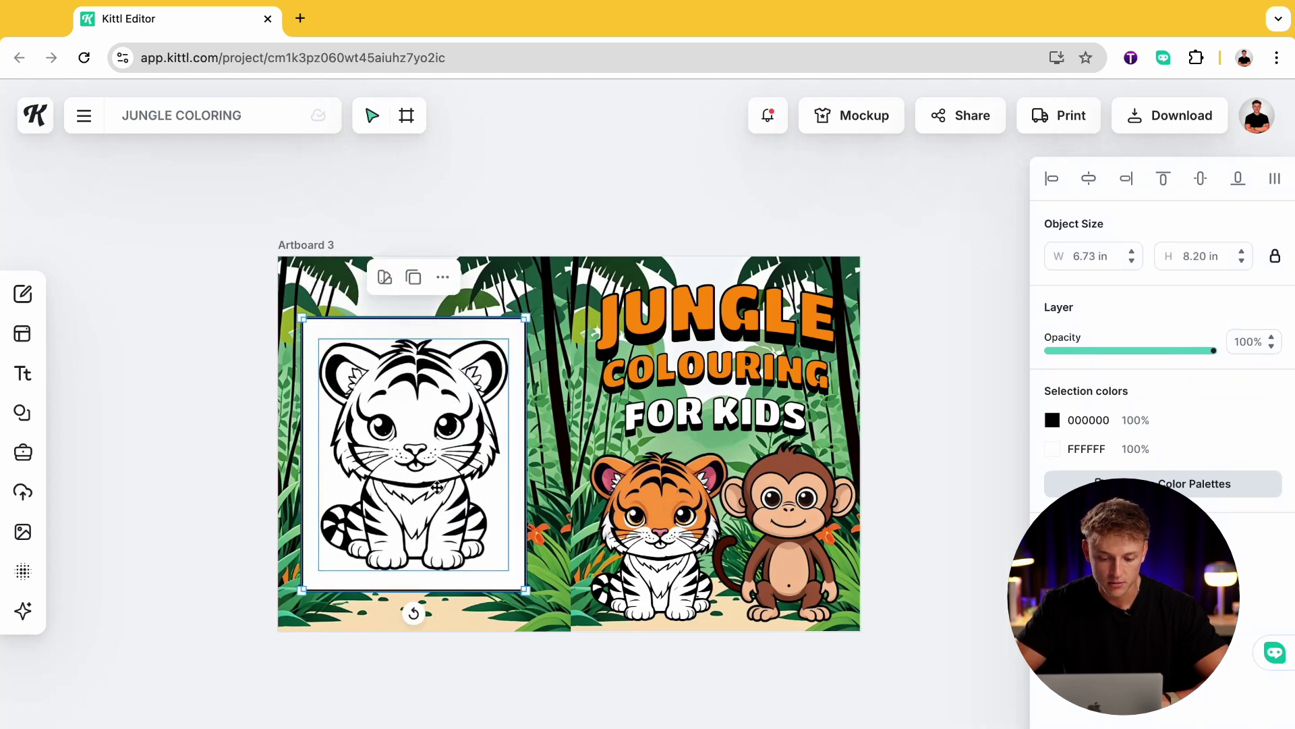